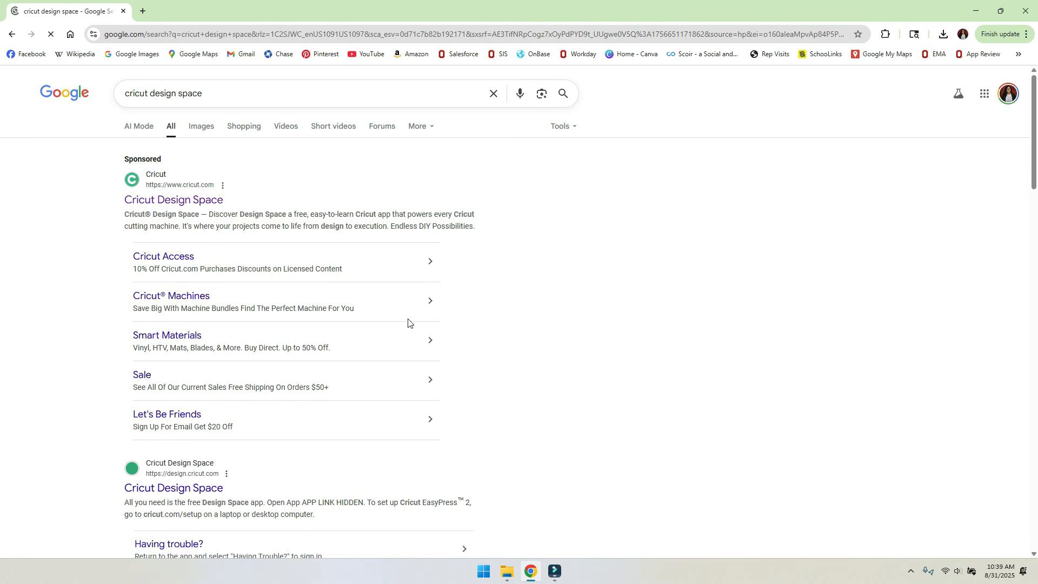
- Open the sponsored Cricut Design Space result and scroll down to its download FAQ
click(198, 205)
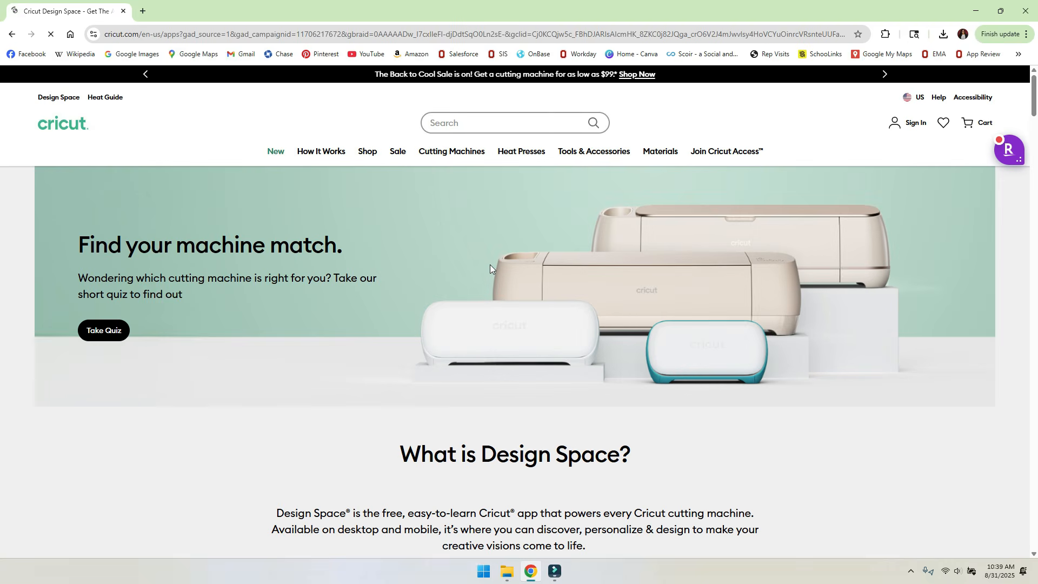
scroll(679, 359, down, 5)
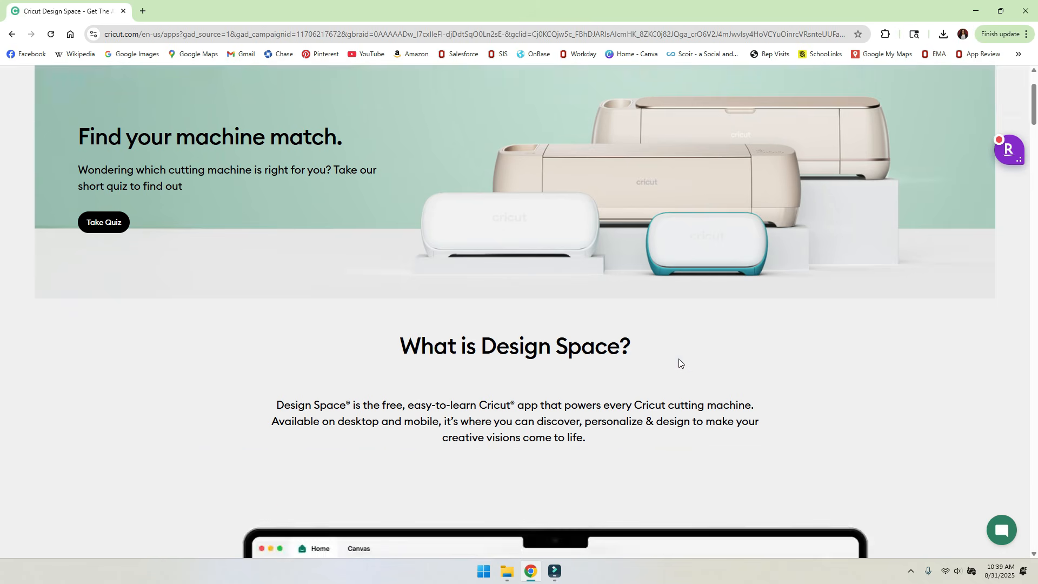
scroll(674, 312, down, 12)
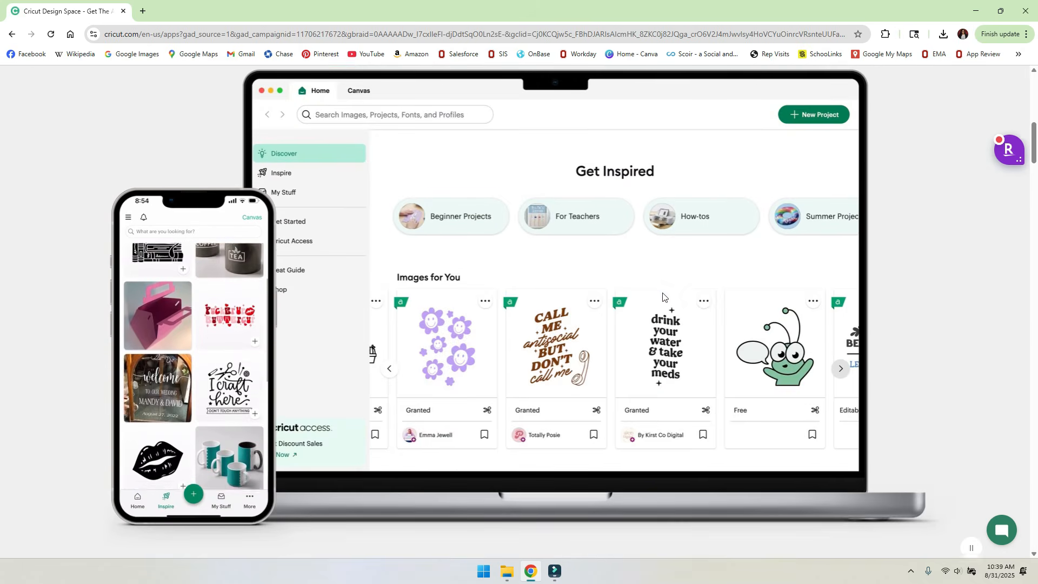
scroll(663, 302, down, 14)
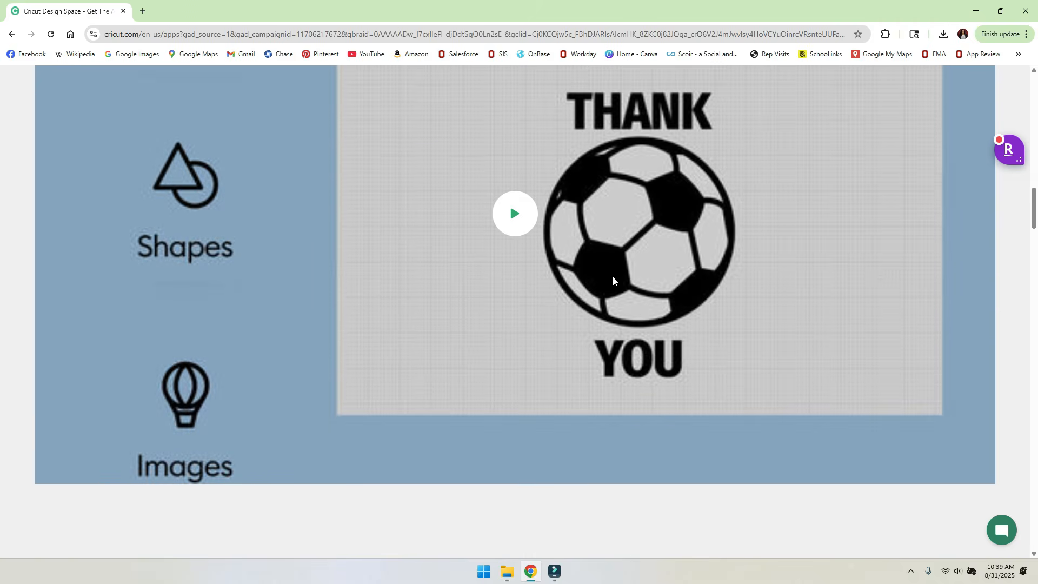
scroll(773, 299, down, 20)
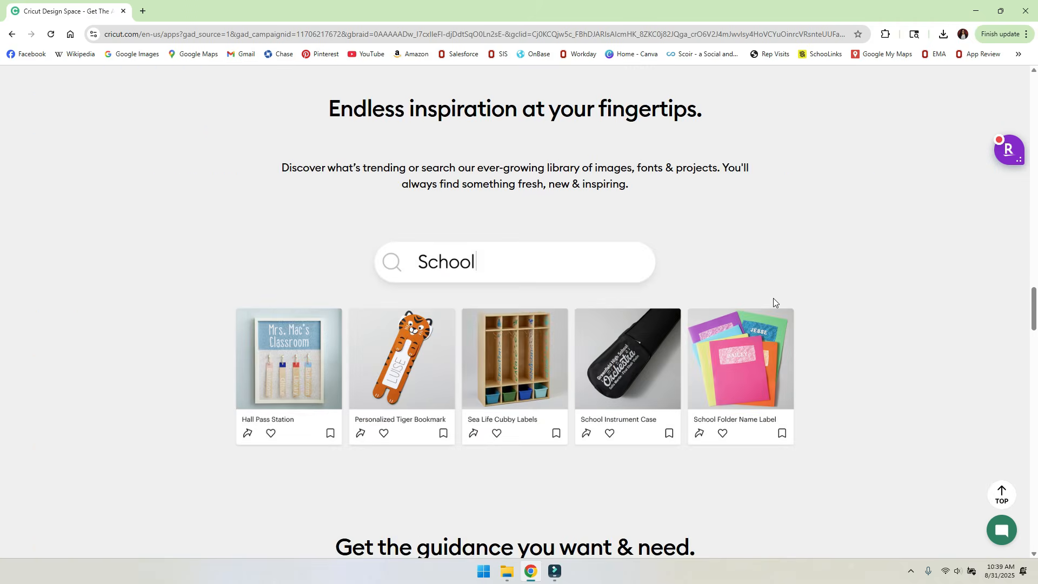
scroll(773, 302, down, 20)
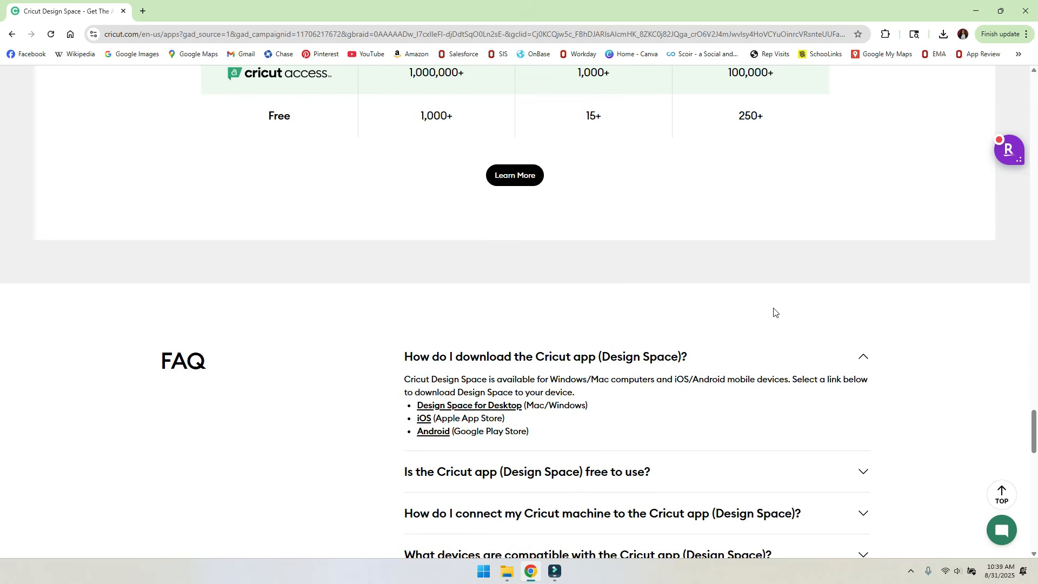
scroll(774, 312, up, 7)
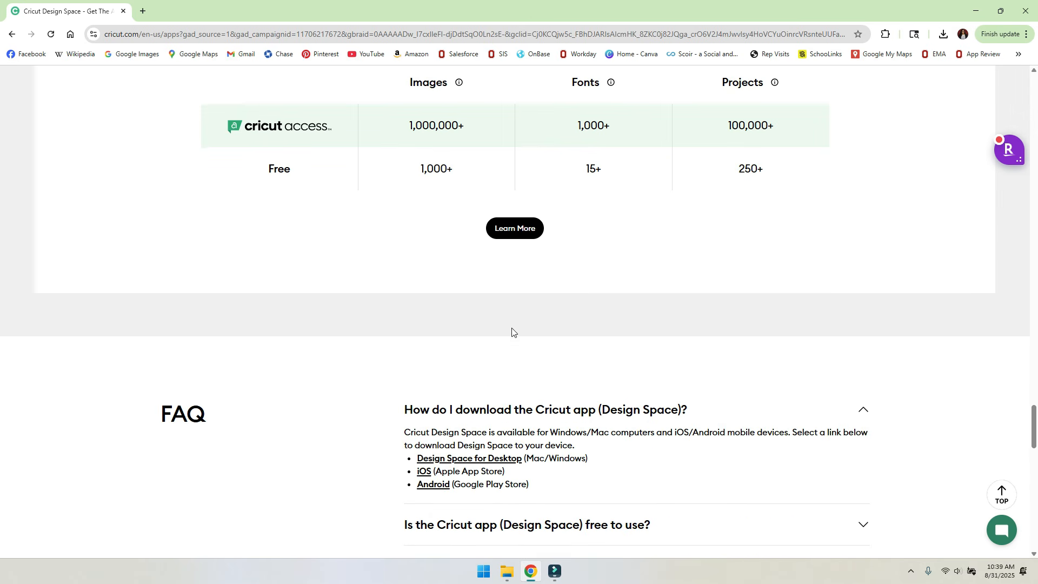
scroll(515, 333, down, 2)
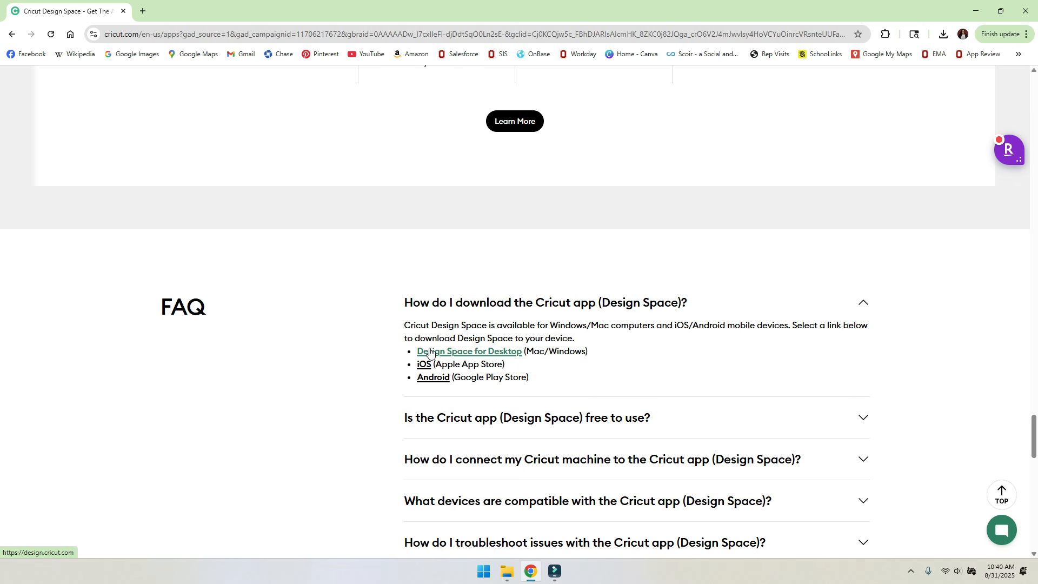
- Go to the Design Space for Desktop download page and bring up its cutting-machine list
click(503, 352)
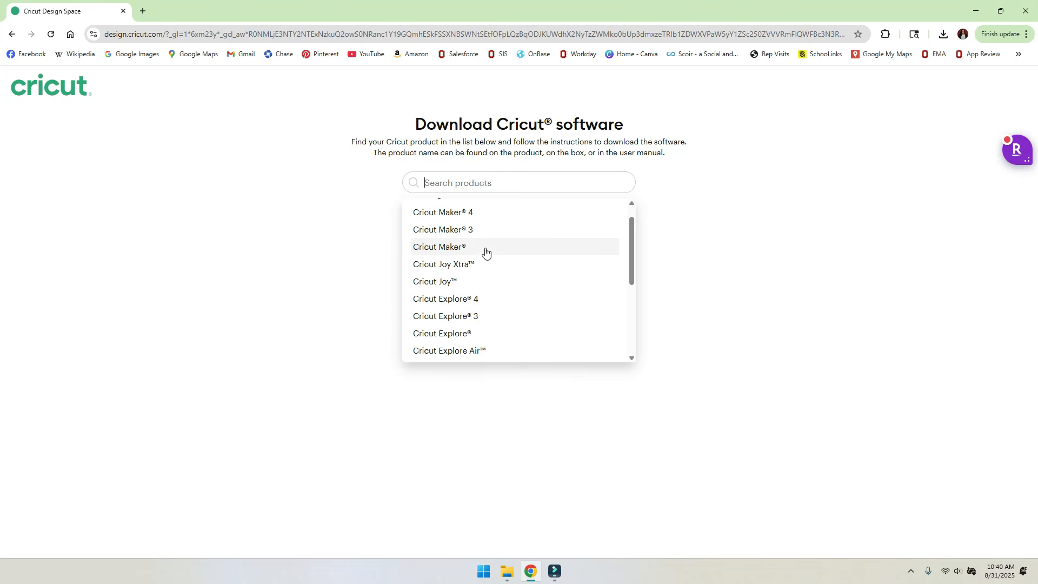
scroll(486, 252, up, 1)
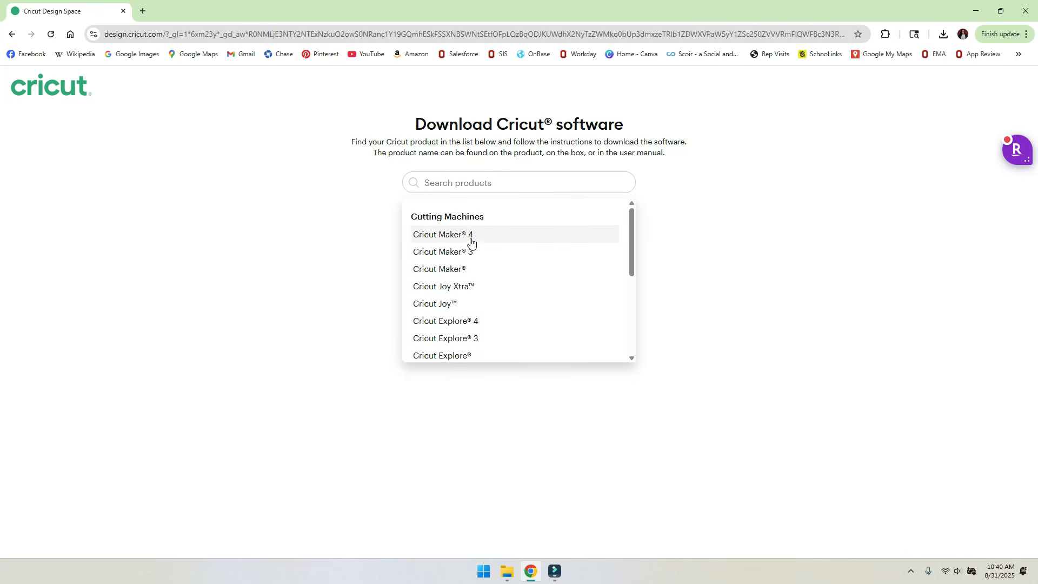
- Choose Cricut Maker®, accept the terms, and download Design Space for Windows
click(440, 273)
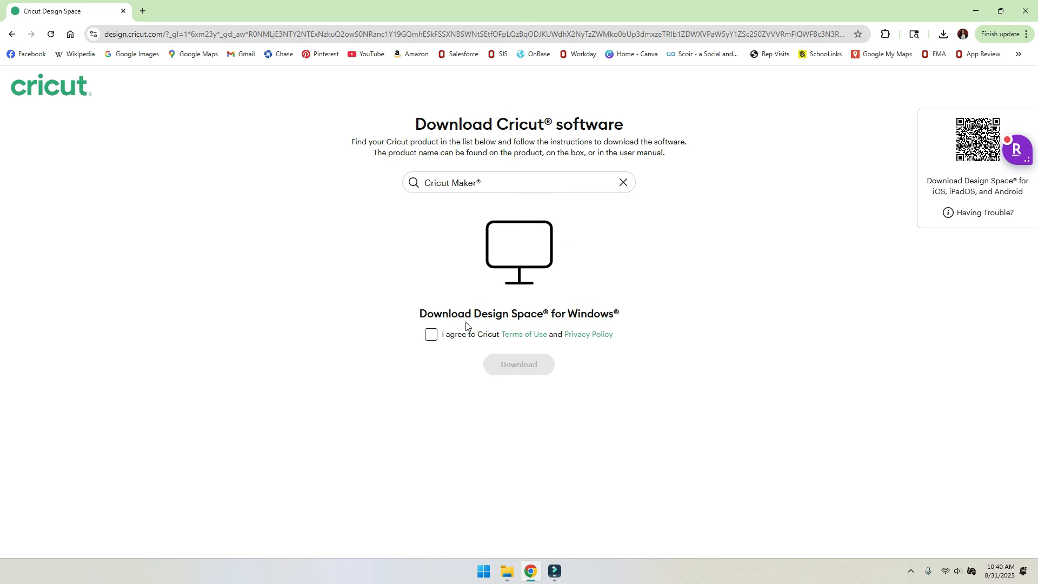
click(430, 338)
click(534, 364)
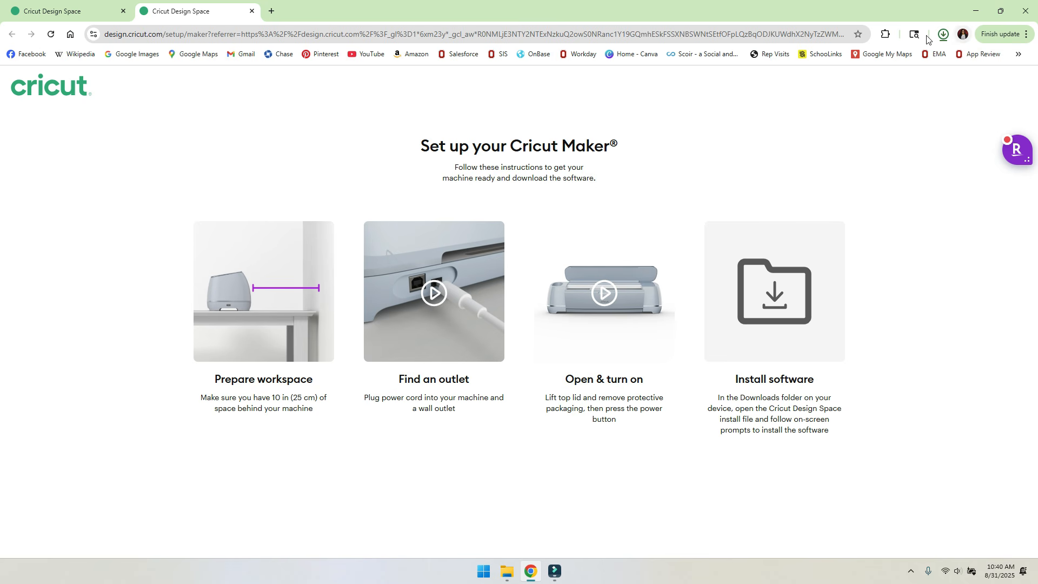
- Show the finished 306 MB CricutDesignSpace-Install-v9.31.85 installer in File Explorer's Desktop folder
click(942, 38)
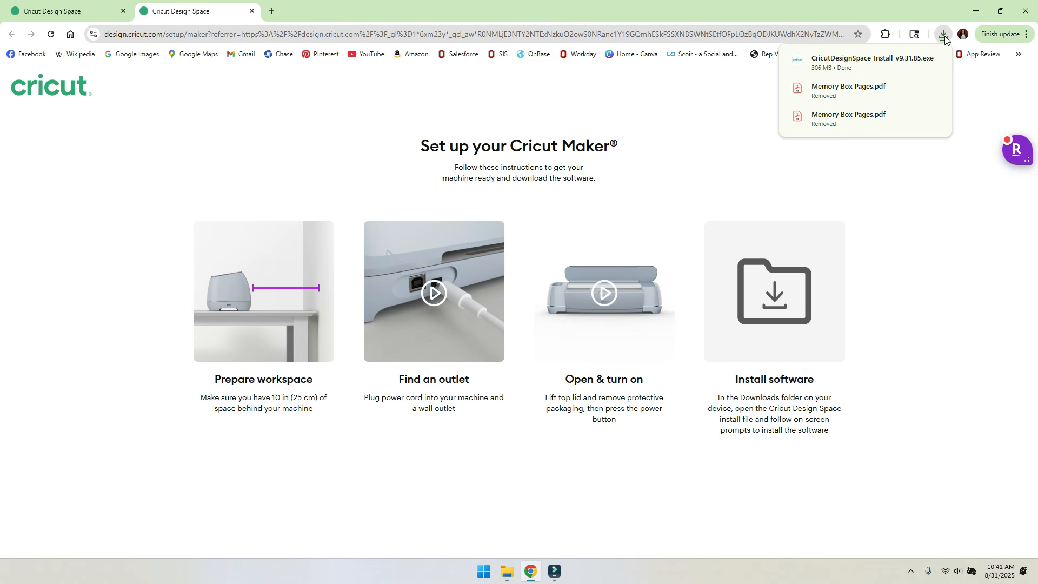
mouse_move(833, 65)
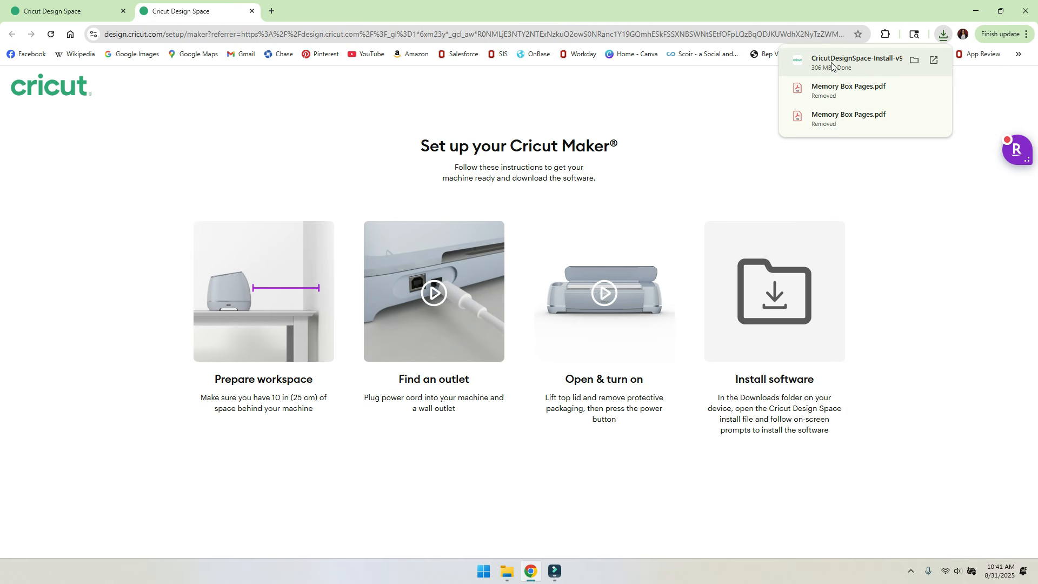
click(913, 60)
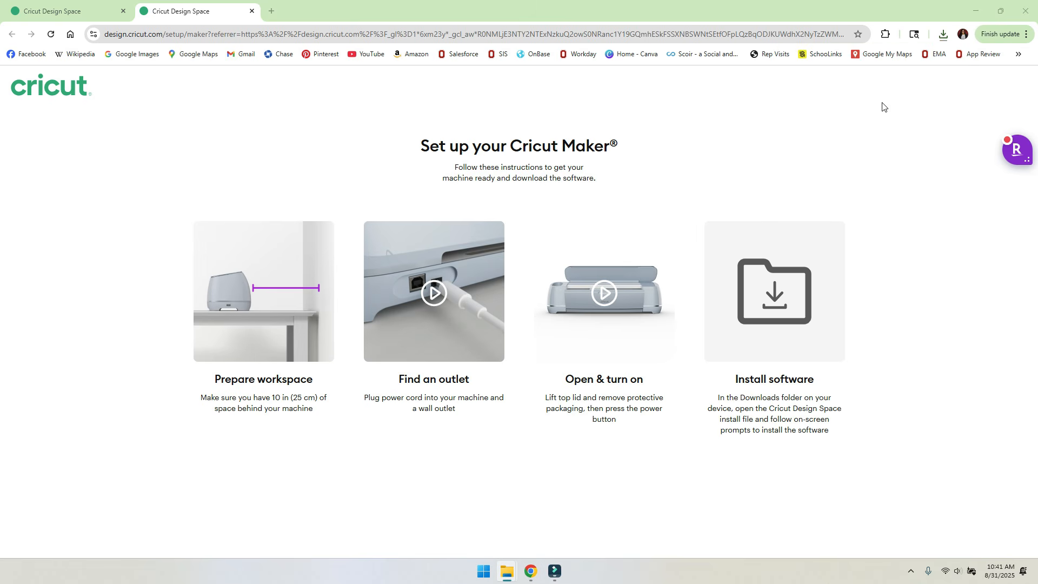
drag(537, 85, 497, 70)
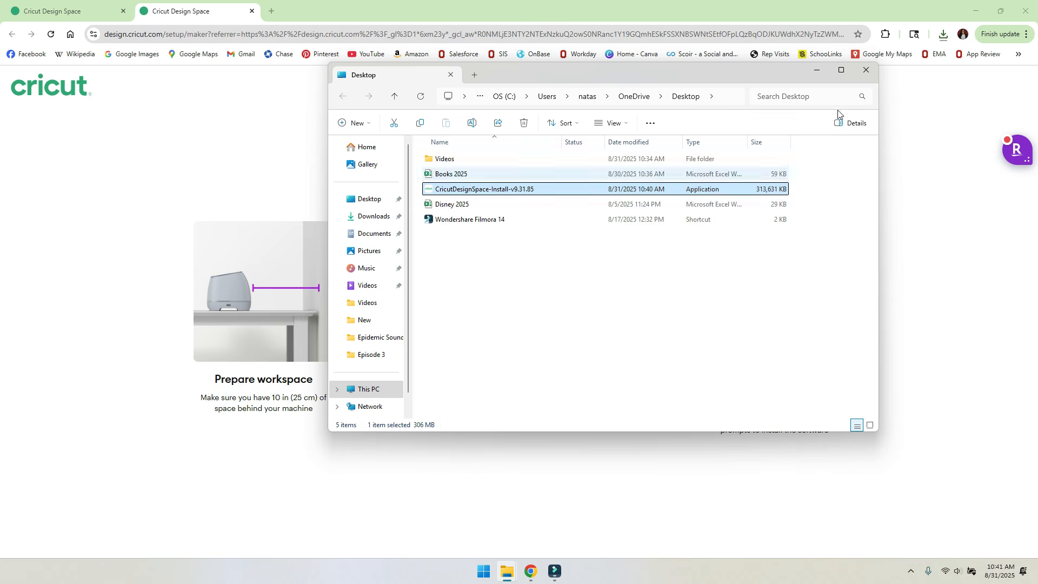
- Run the CricutDesignSpace-Install-v9.31.85 installer from the desktop to install and launch Design Space
click(867, 71)
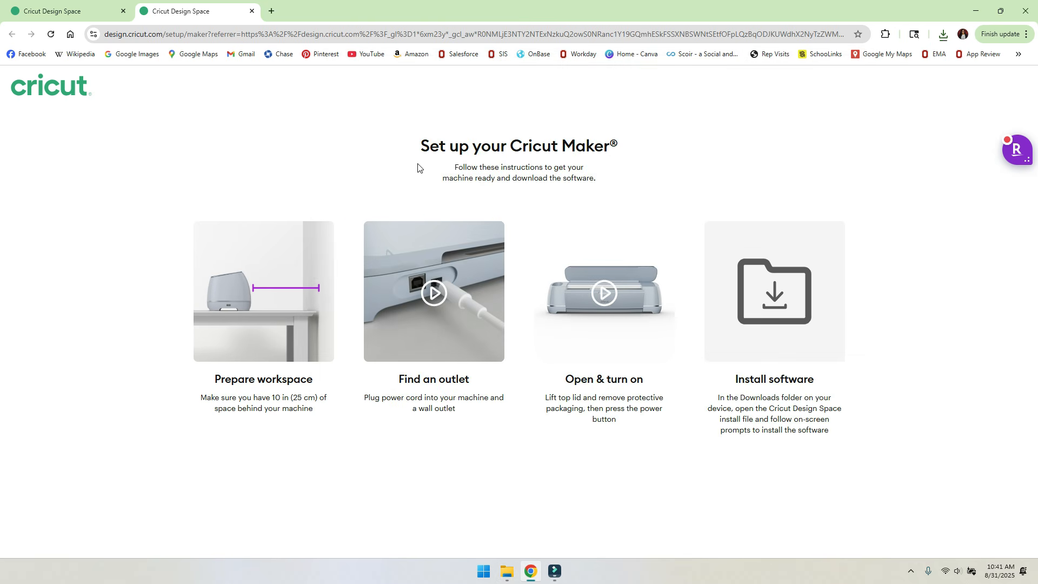
click(975, 11)
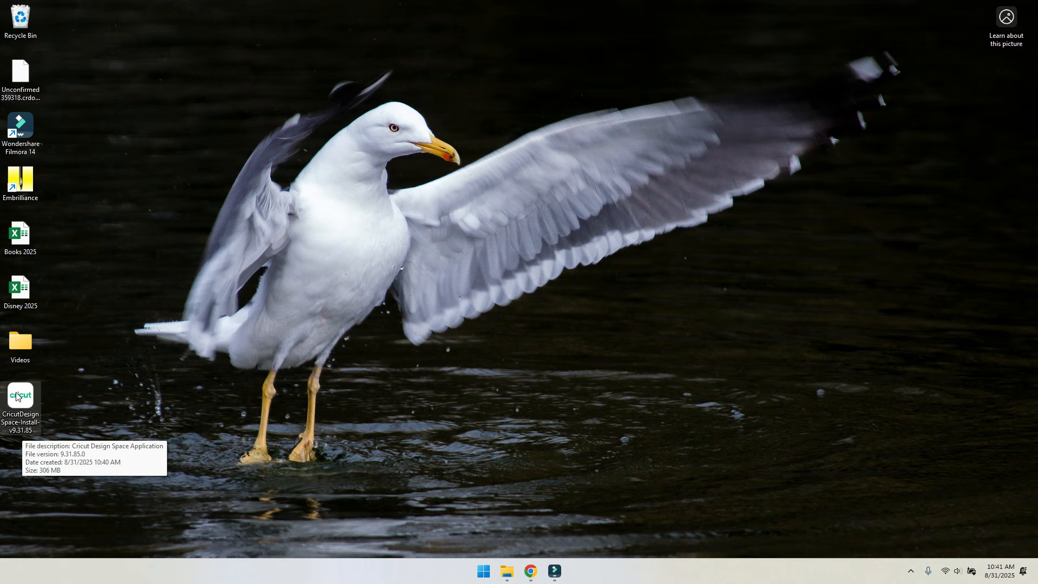
double_click(43, 402)
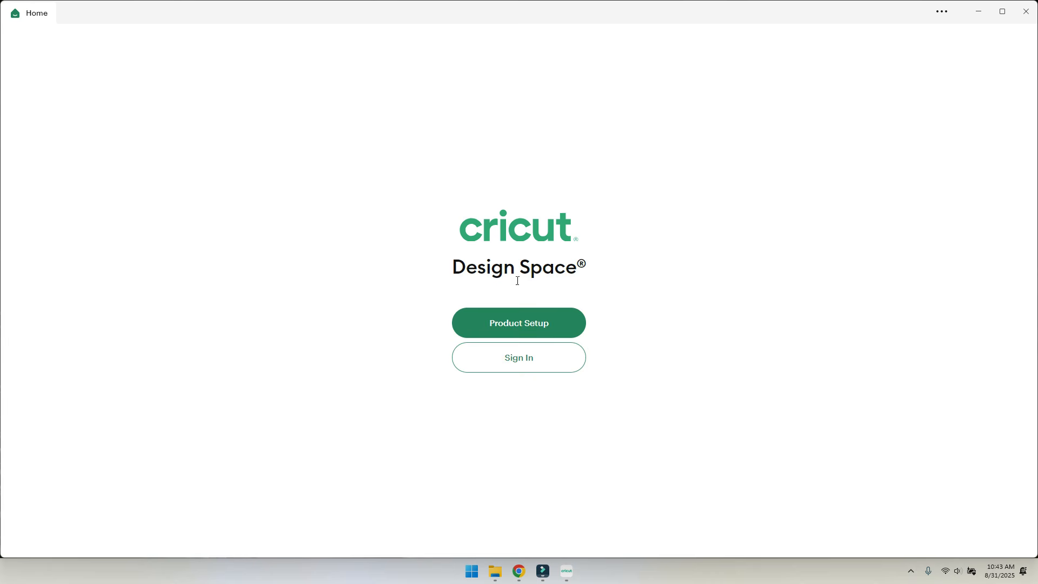
- Begin Product Setup and enter the new account's password and the user's name
click(503, 328)
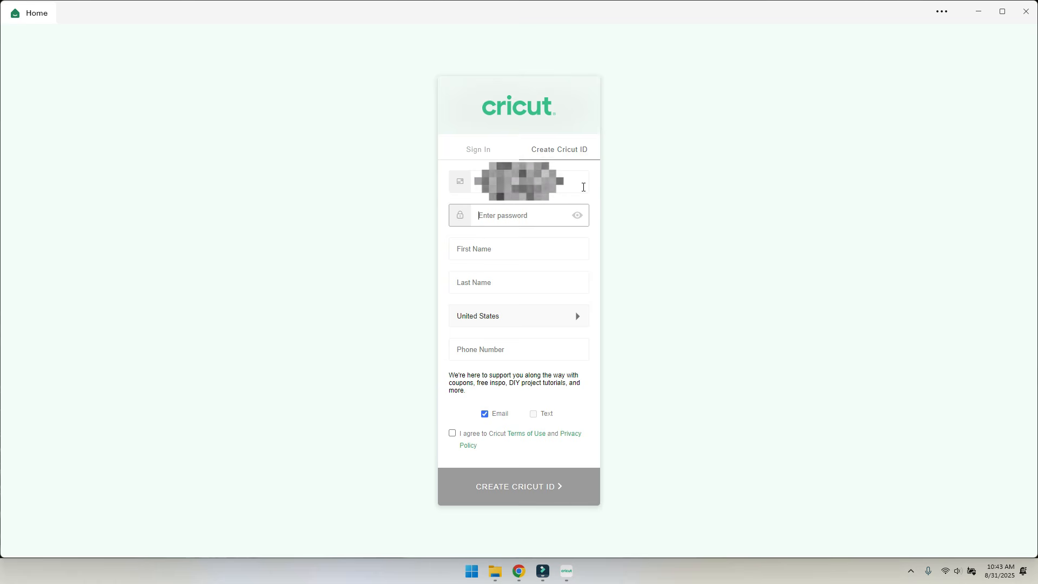
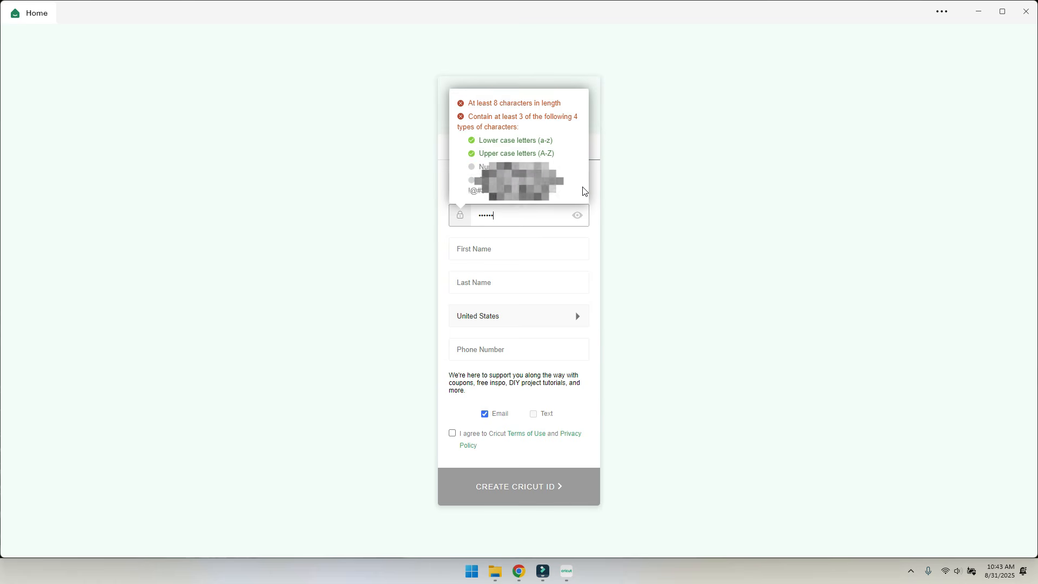
key(Tab)
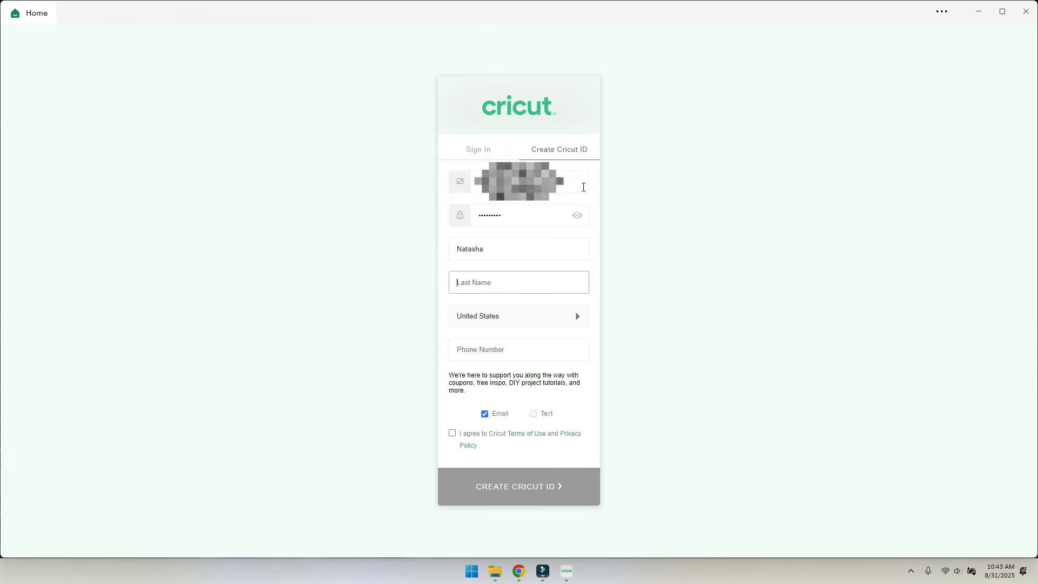
click(527, 350)
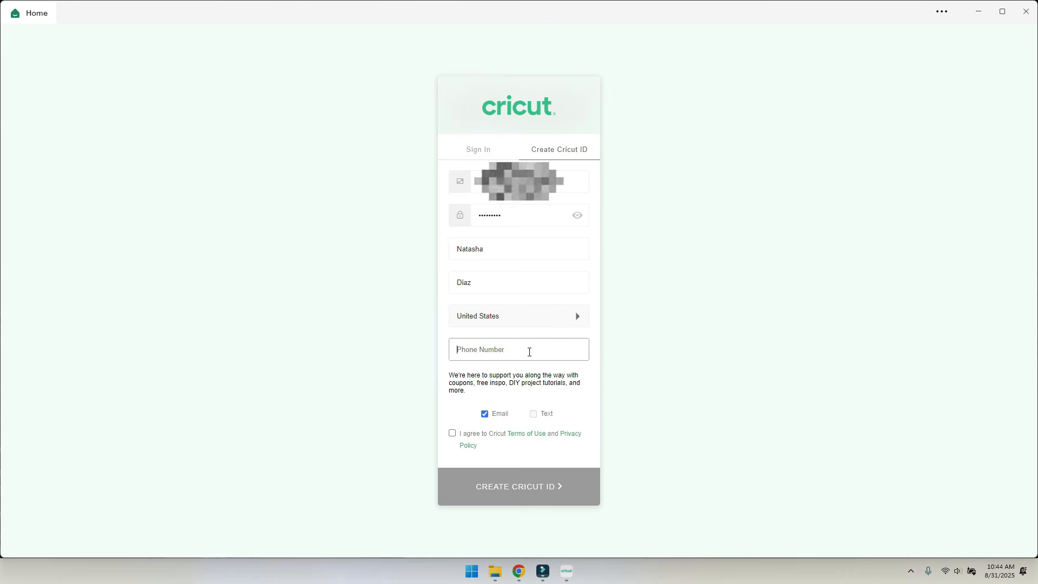
- Untick email offers, accept the terms, and submit to create the Cricut ID
click(481, 411)
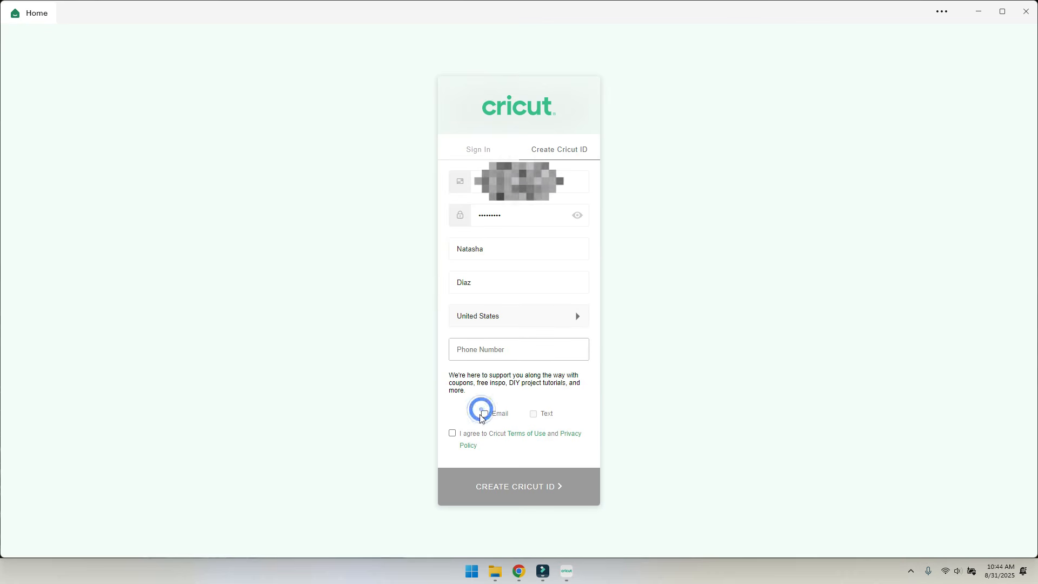
click(452, 433)
click(529, 489)
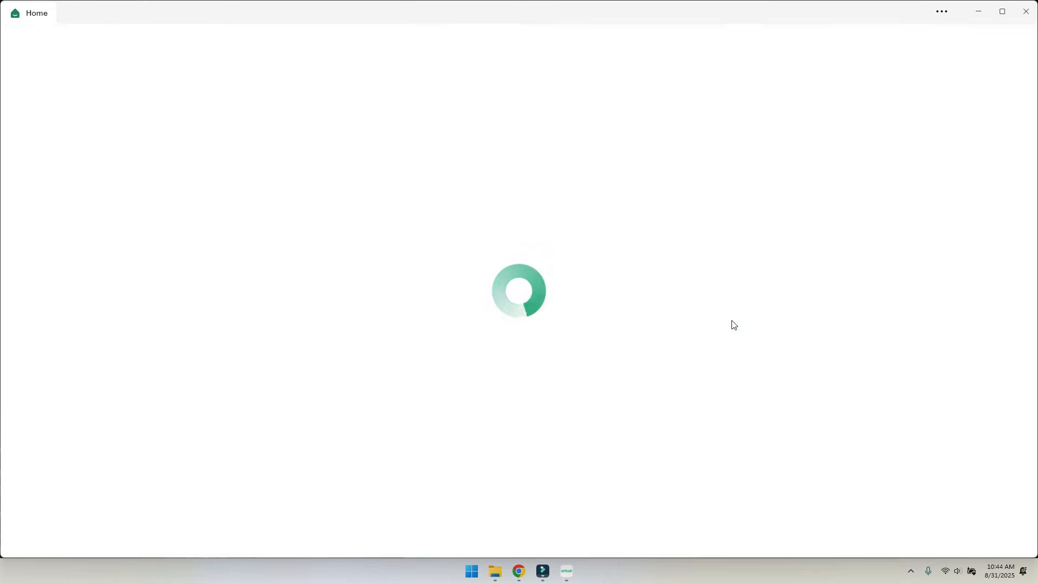
- Dismiss the loading error, choose cutting-machine setup, and select Cricut Maker as the model
click(657, 339)
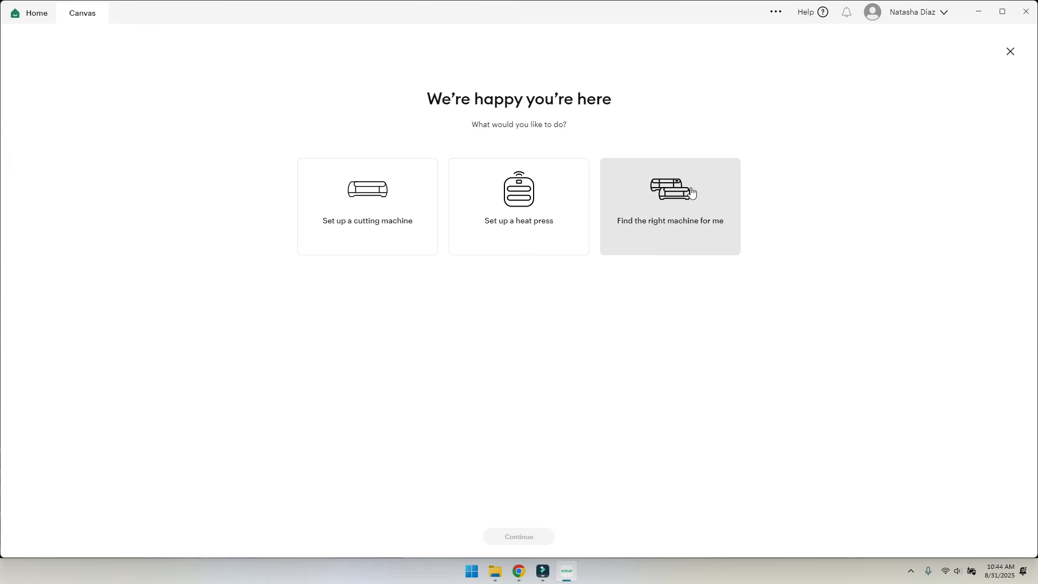
click(339, 215)
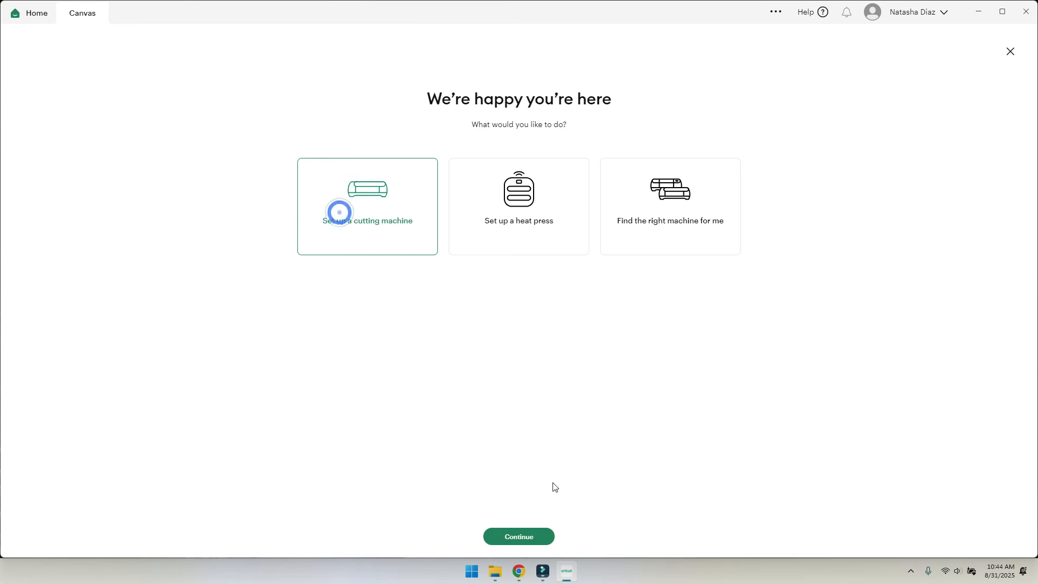
click(513, 537)
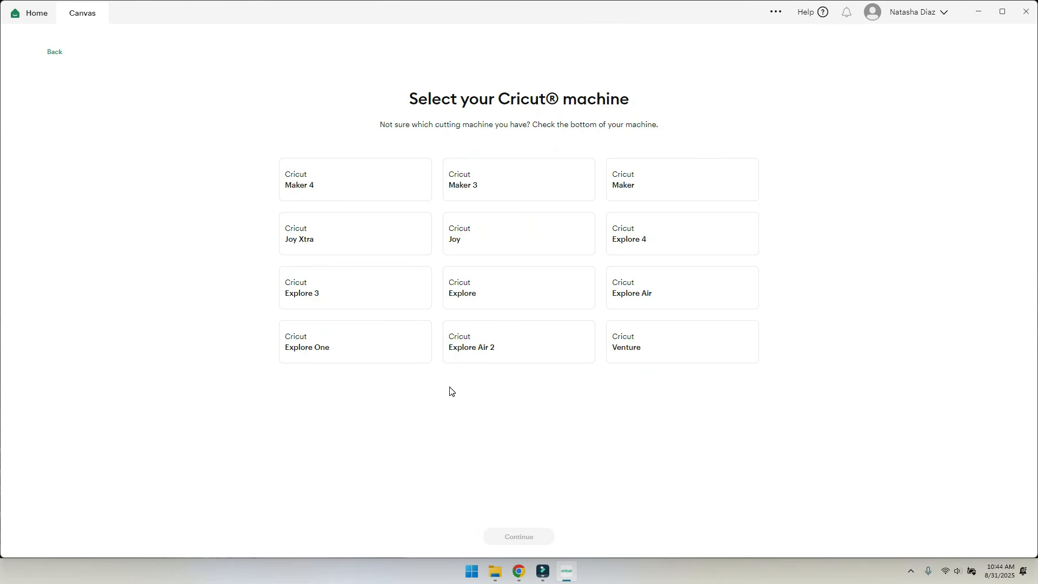
click(639, 181)
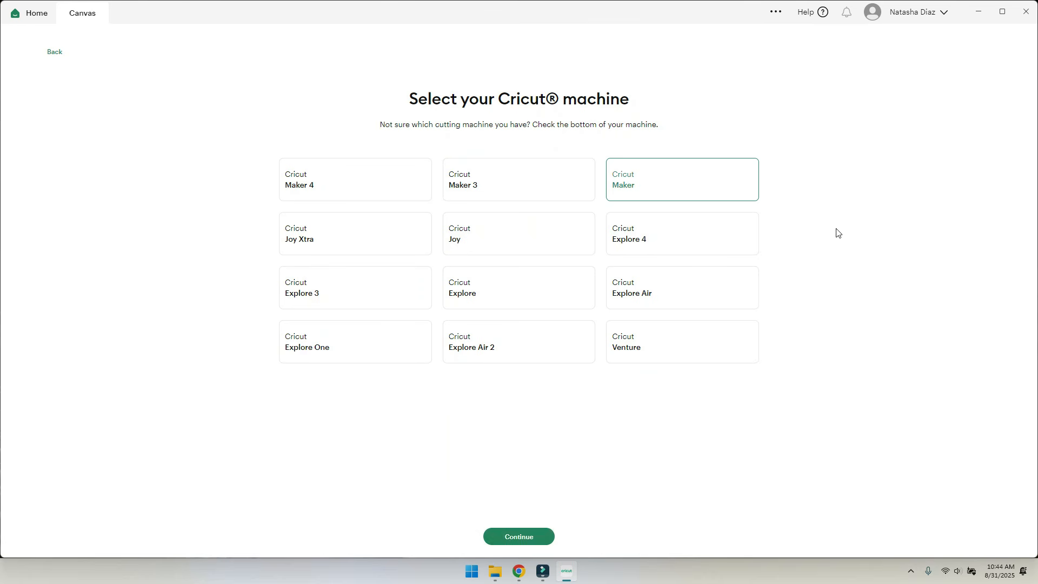
click(549, 535)
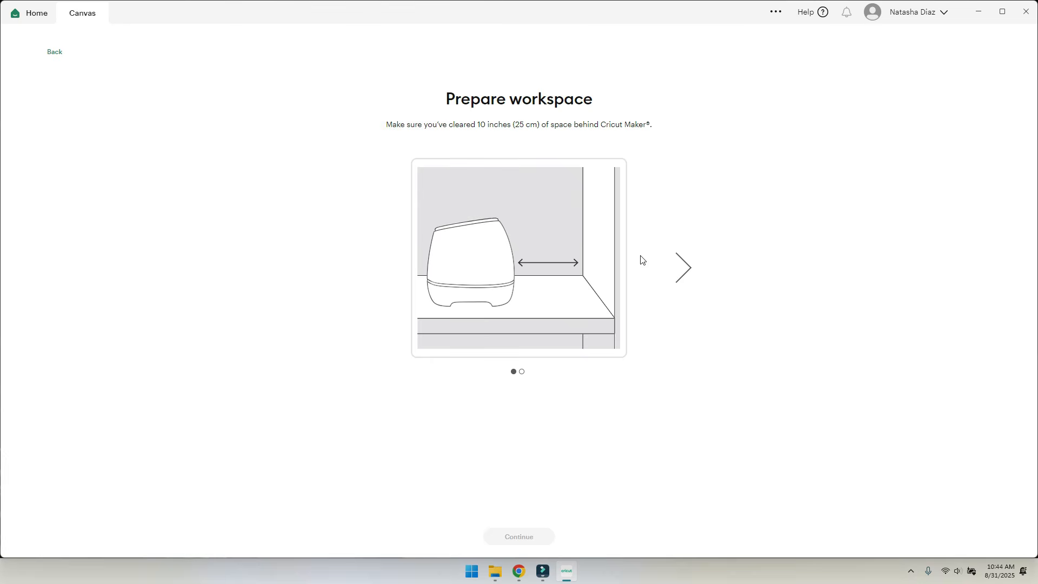
- Advance past the workspace and find-an-outlet instructions to the connection type choice
click(679, 268)
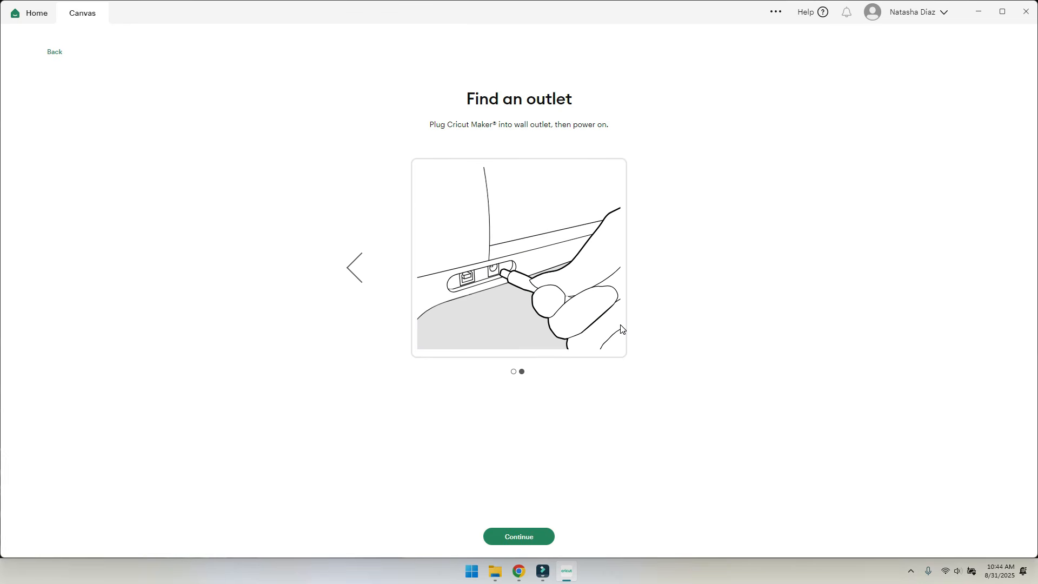
click(519, 537)
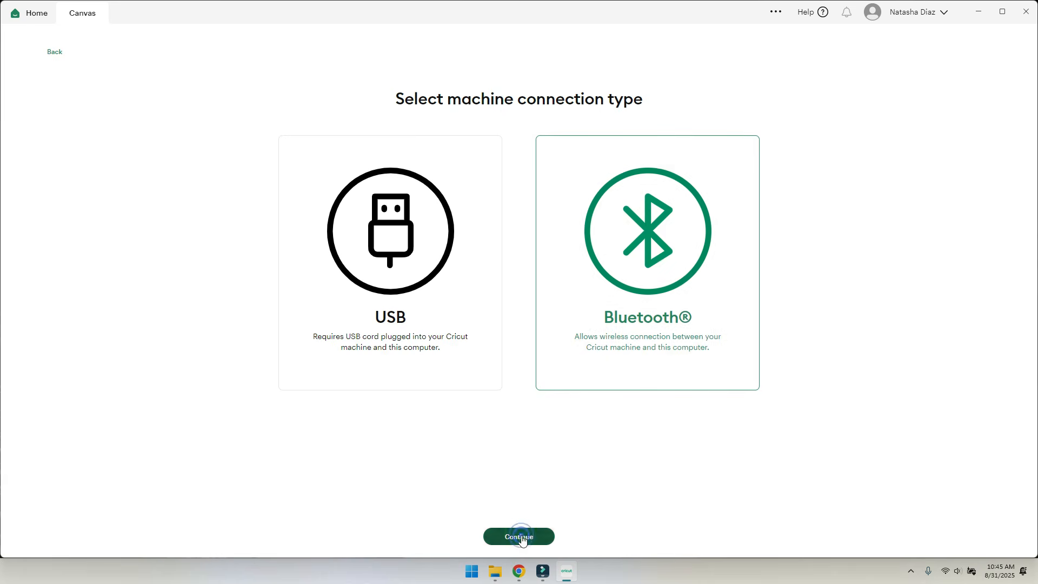
- Search for the Cricut Maker over Bluetooth until it reports 'Maker connected!'
click(520, 537)
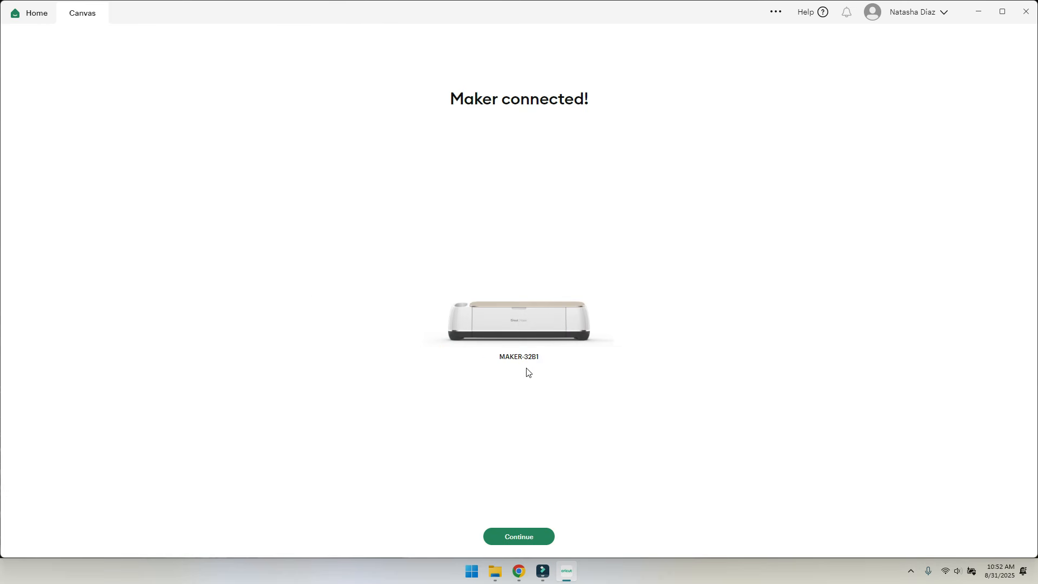
- Accept the terms, activate the Cricut Maker, and continue past the up-to-date confirmation
click(537, 536)
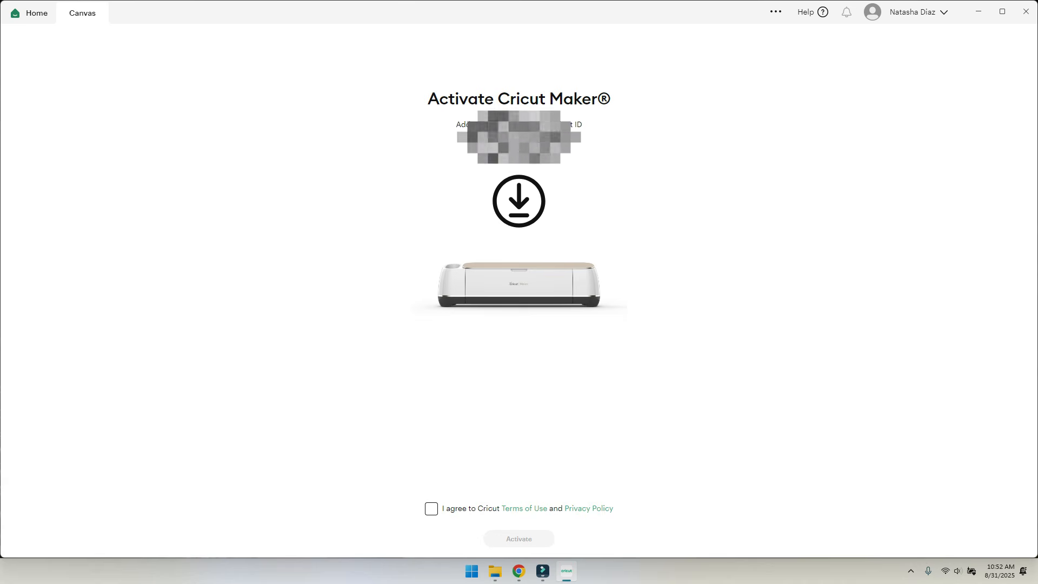
click(431, 508)
click(518, 541)
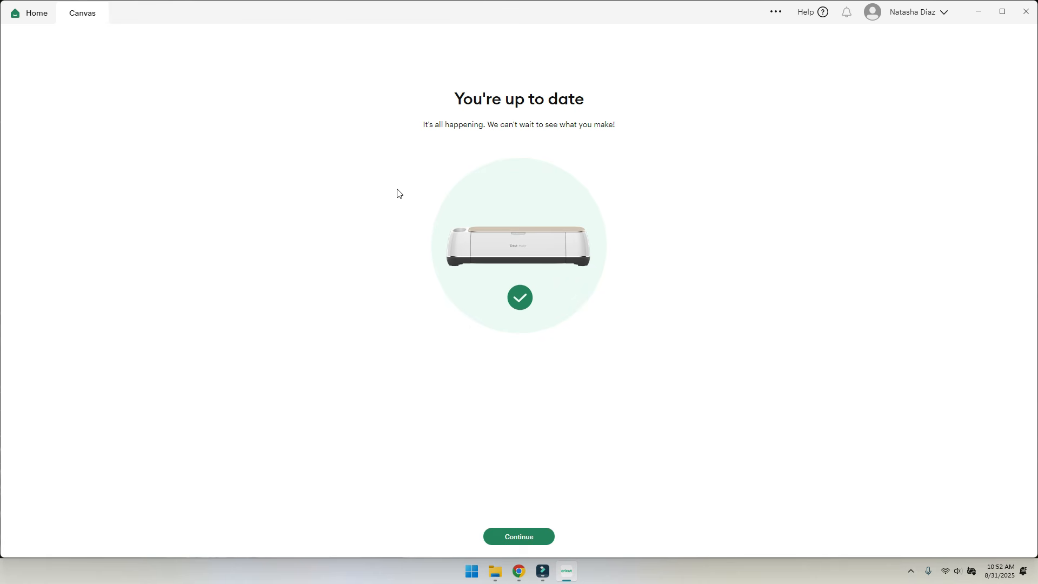
click(521, 538)
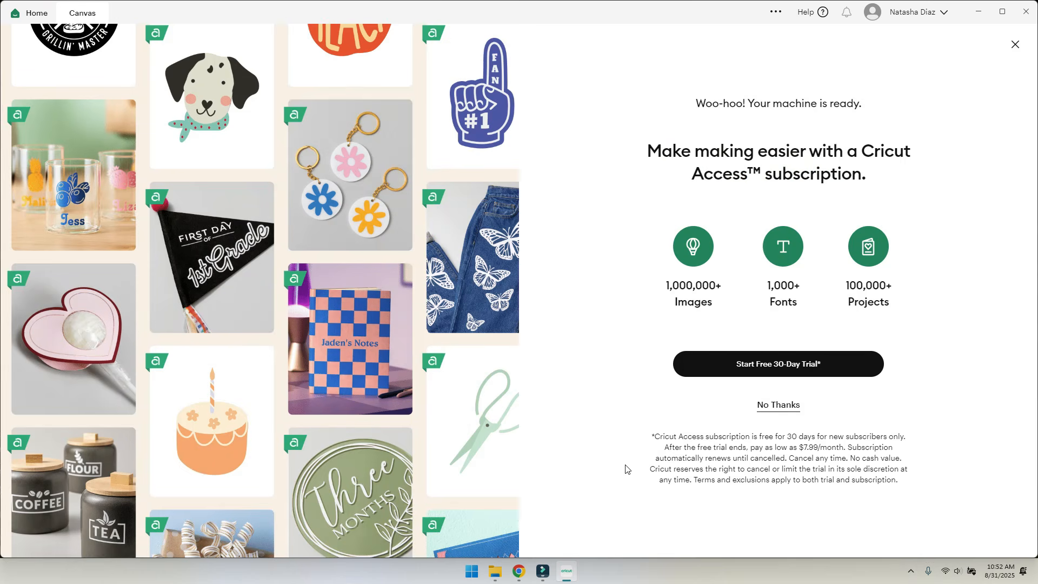
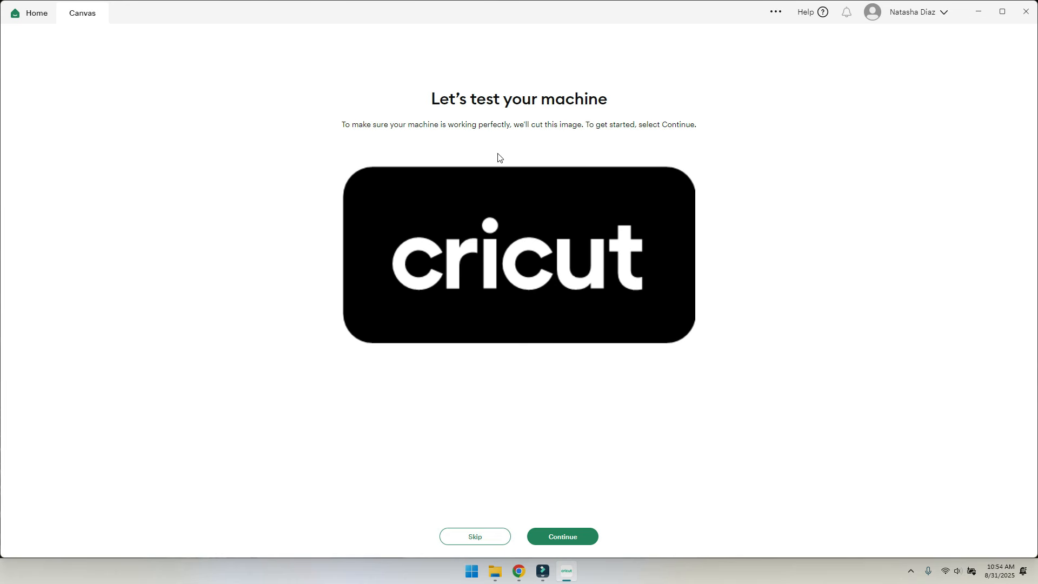
- Page through the Prepare for cut instructions, then go back and skip the machine test
click(551, 537)
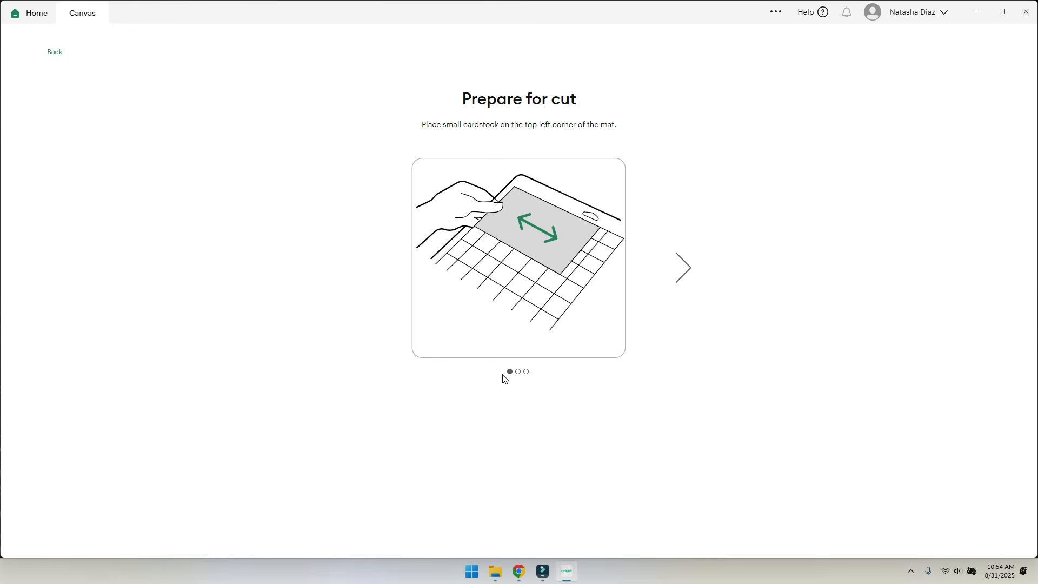
click(681, 270)
click(680, 265)
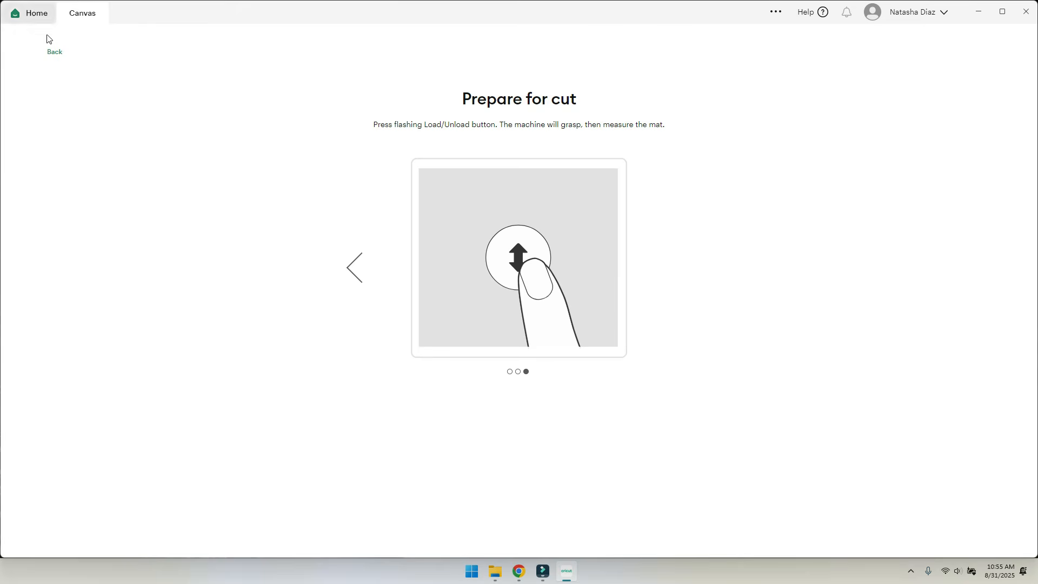
click(54, 52)
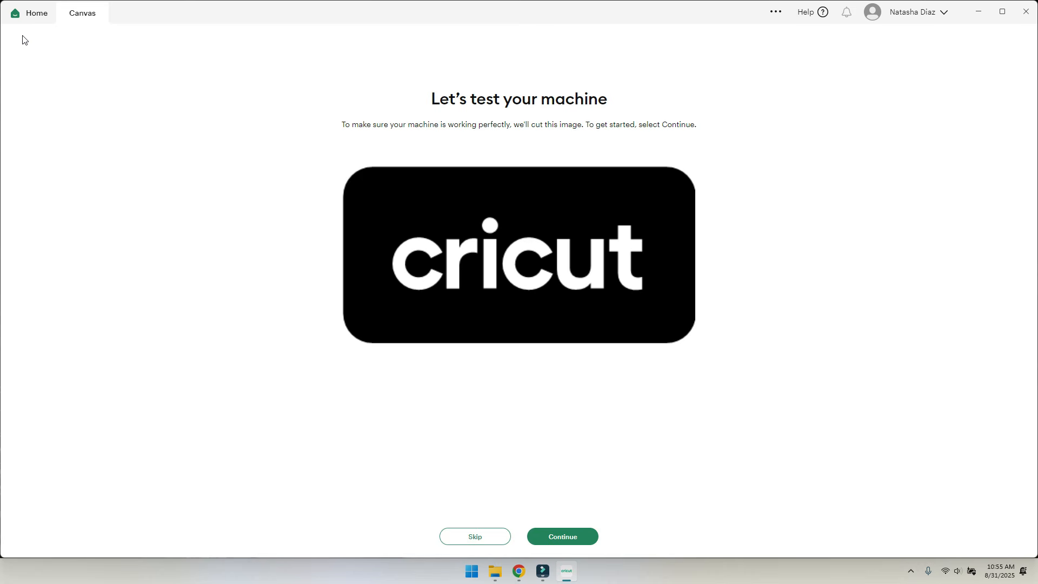
click(485, 543)
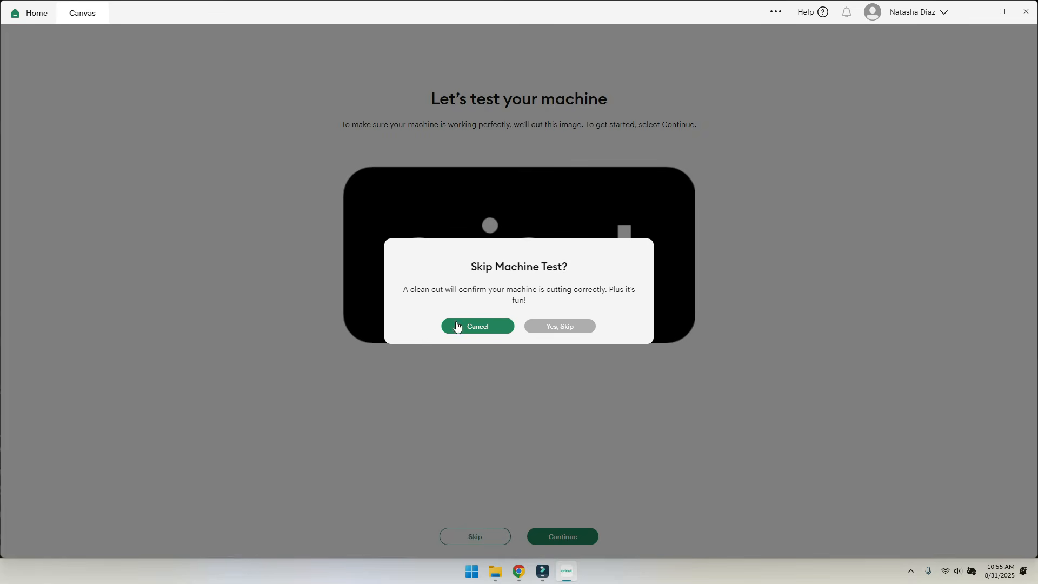
click(560, 327)
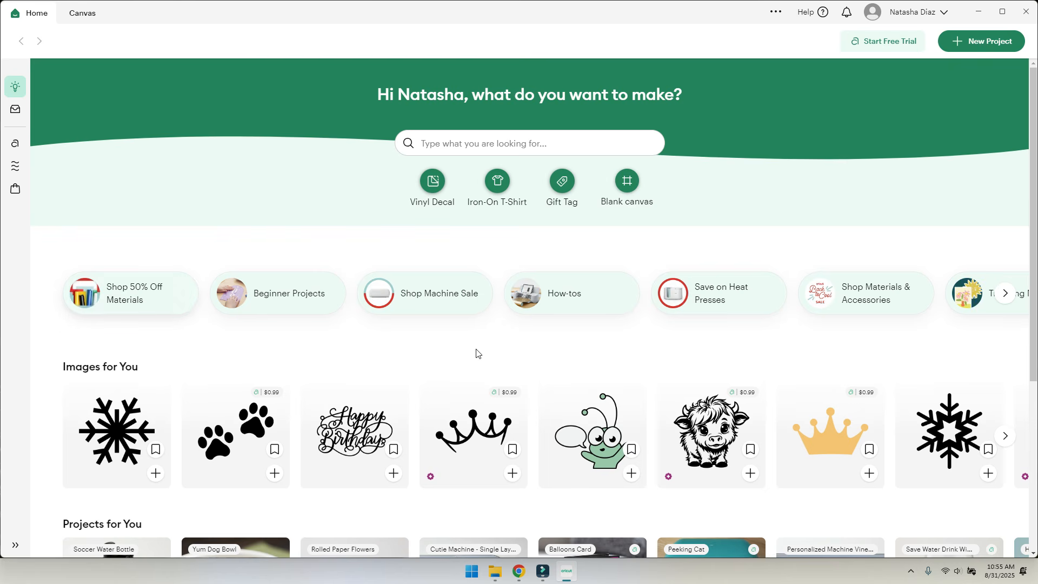
- Scroll down through the Home page image and project rows, then back toward the top
scroll(476, 353, down, 3)
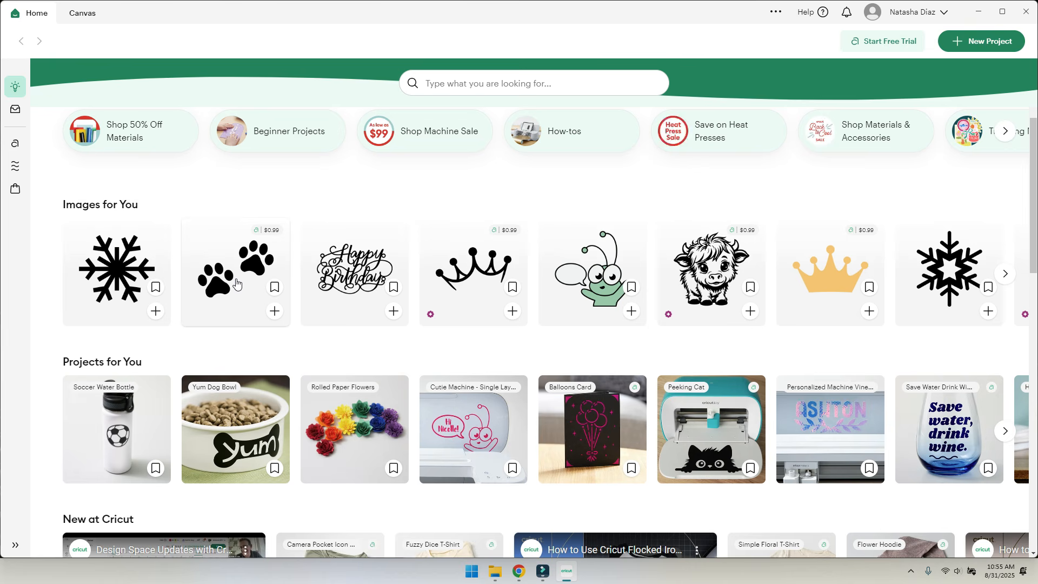
scroll(579, 295, down, 2)
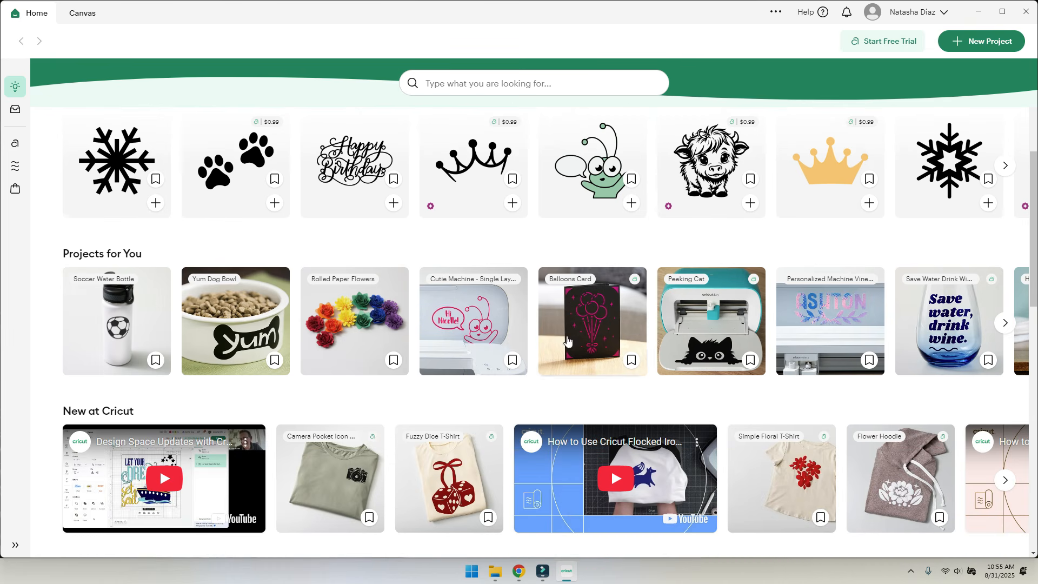
scroll(567, 340, down, 4)
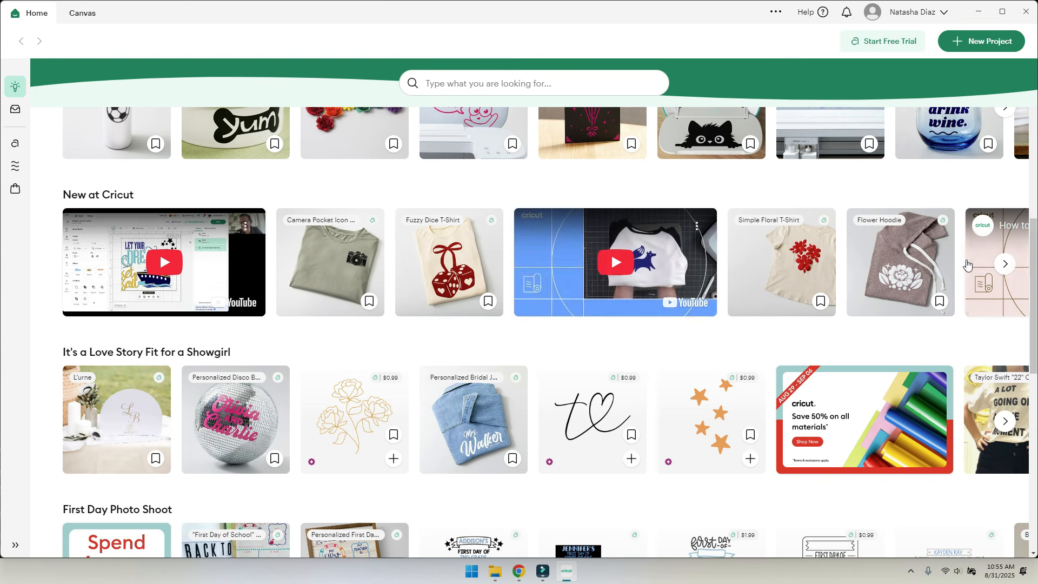
scroll(348, 297, down, 6)
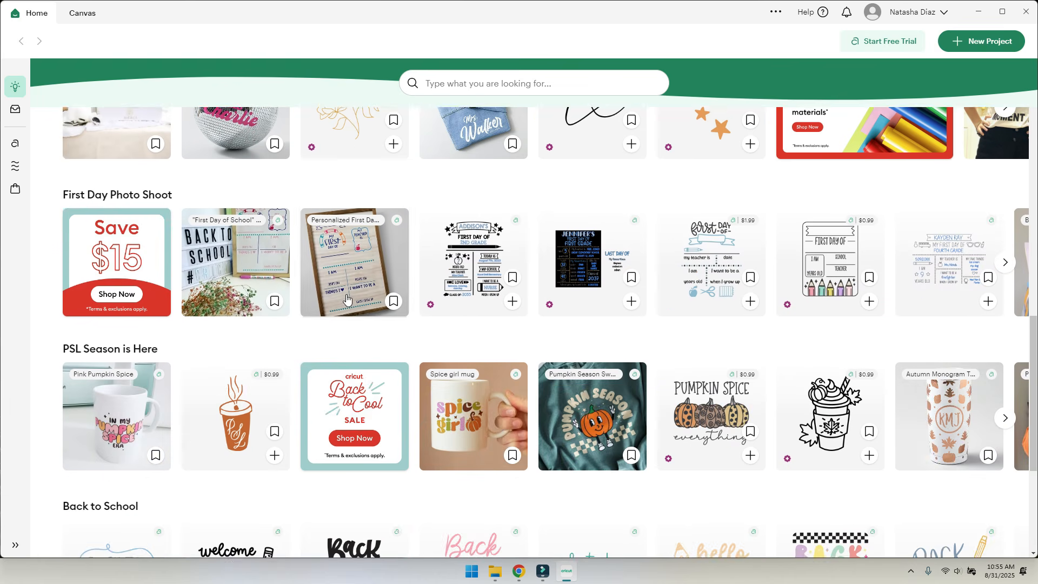
scroll(346, 299, down, 7)
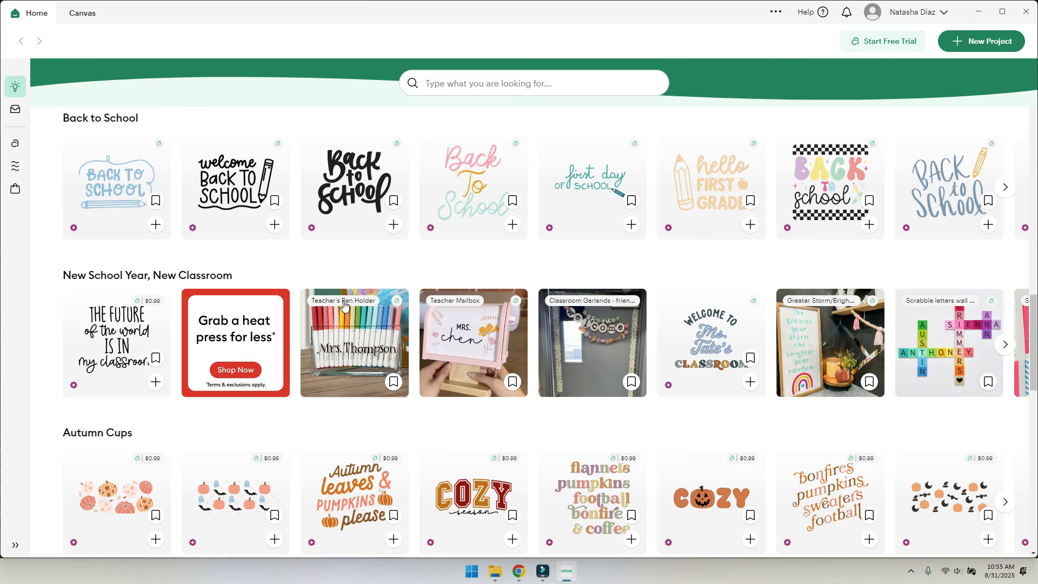
scroll(777, 262, up, 15)
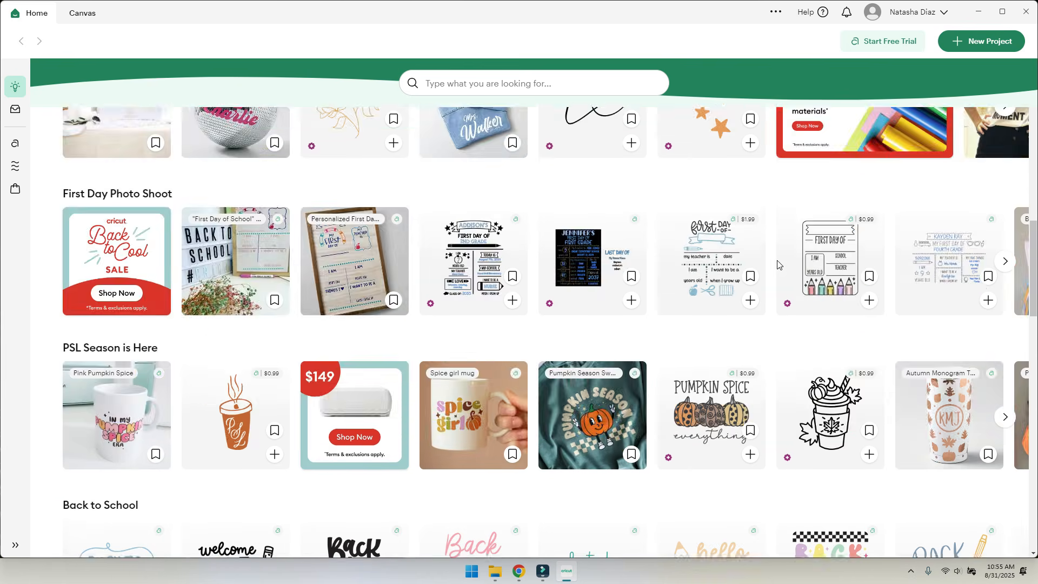
scroll(776, 263, up, 5)
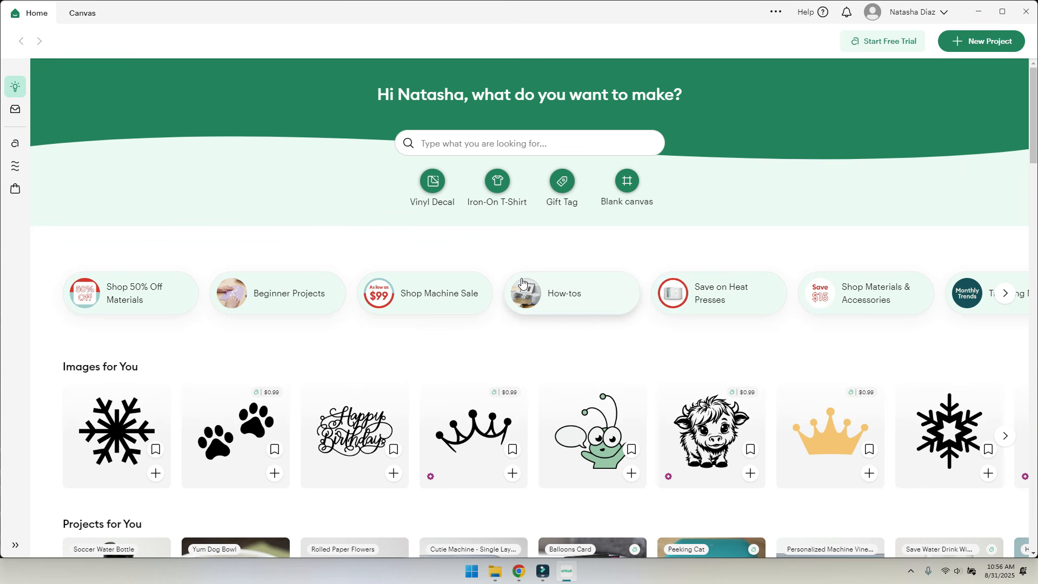
- Open a Blank canvas, zoom in and out to 20%, return to 100%, and scroll left
click(962, 46)
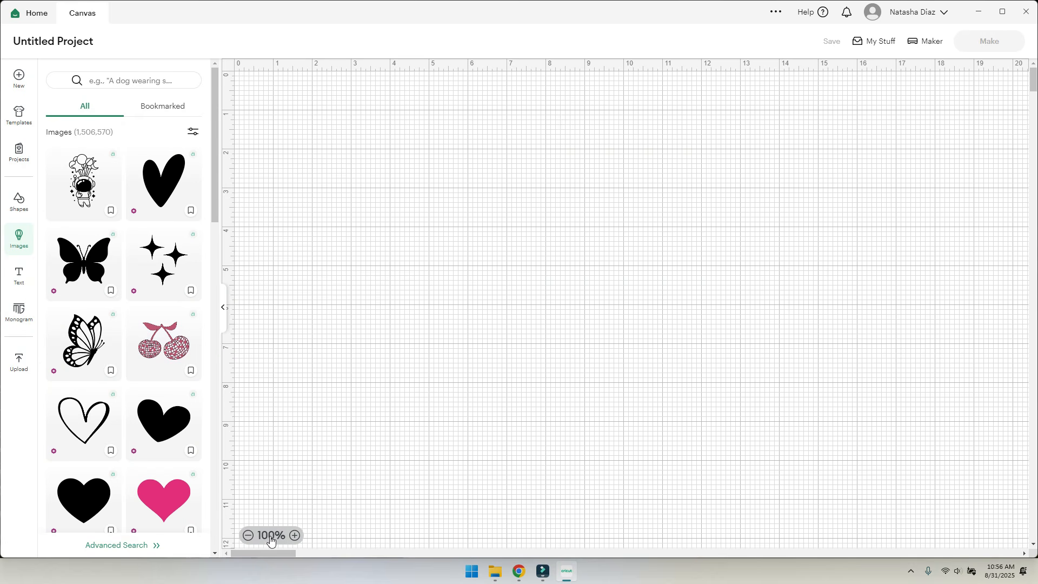
click(293, 537)
click(294, 536)
click(294, 536)
click(248, 536)
click(248, 536)
click(248, 536)
click(248, 536)
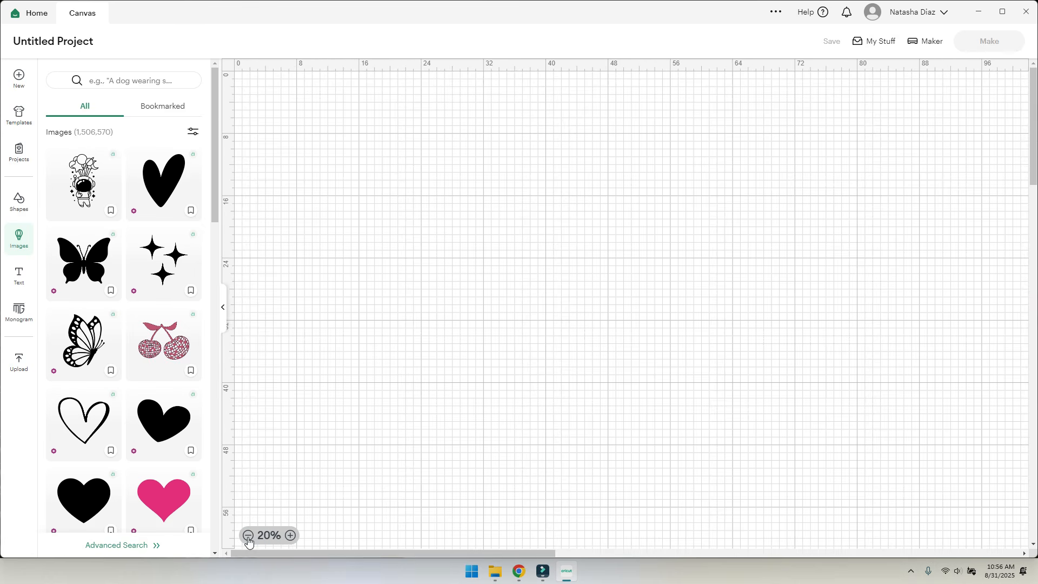
click(291, 536)
click(291, 535)
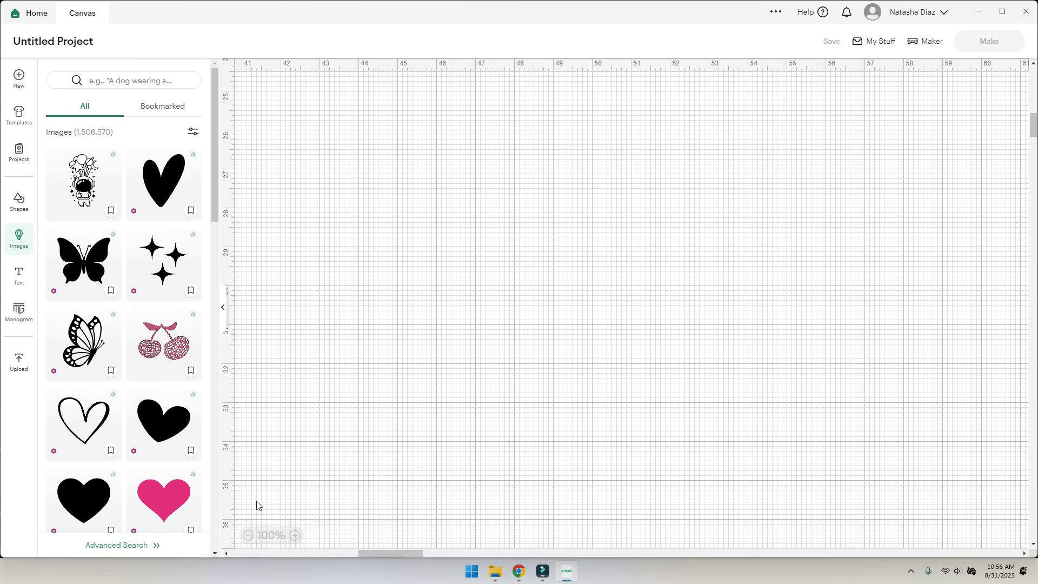
drag(394, 553, 234, 551)
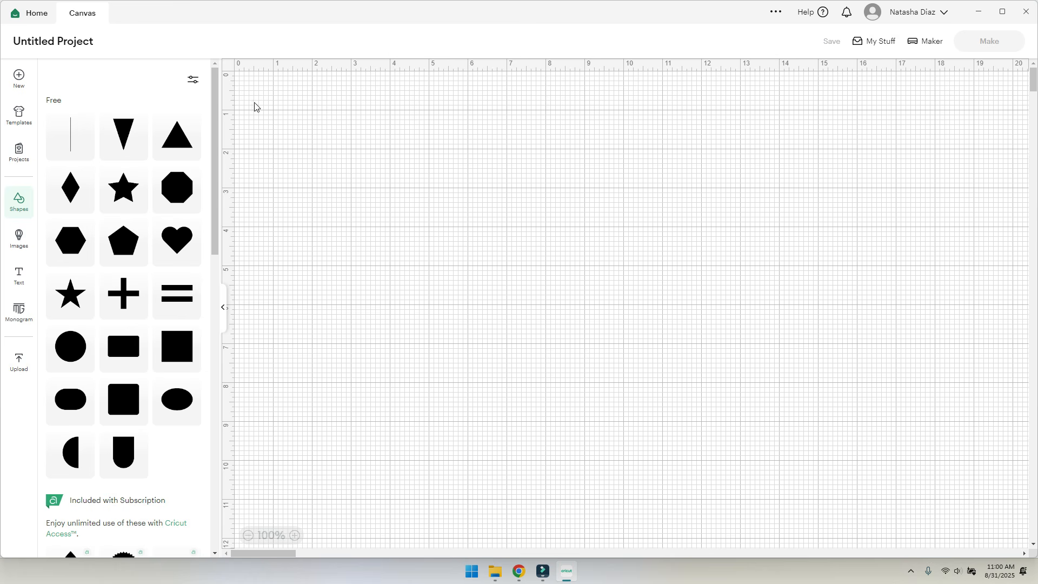
- Add a triangle near the top-left and switch the ruler units to centimetres
click(177, 136)
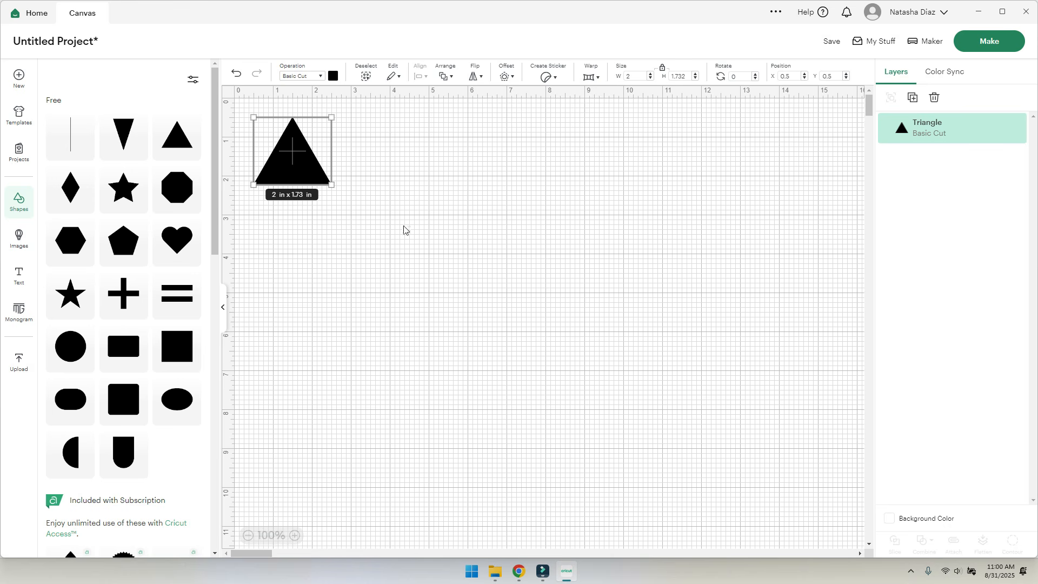
mouse_move(283, 150)
mouse_down()
mouse_move(312, 160)
mouse_move(286, 166)
mouse_up()
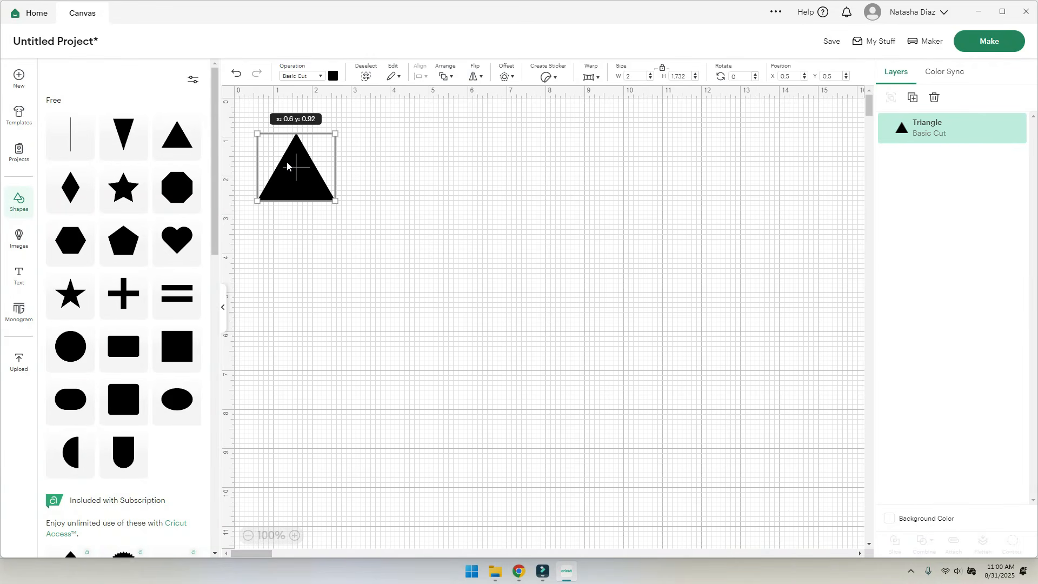
click(329, 93)
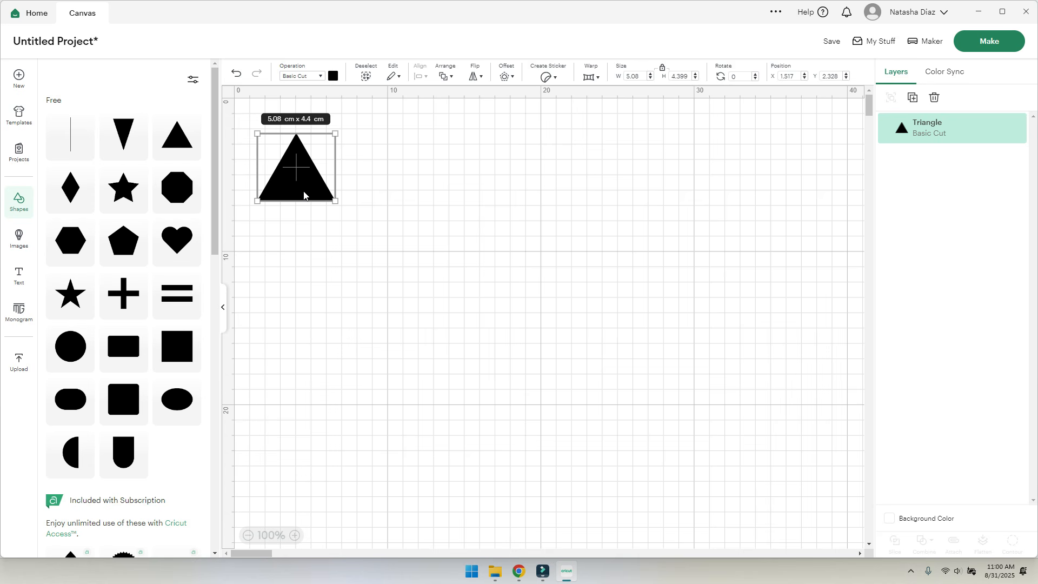
click(336, 94)
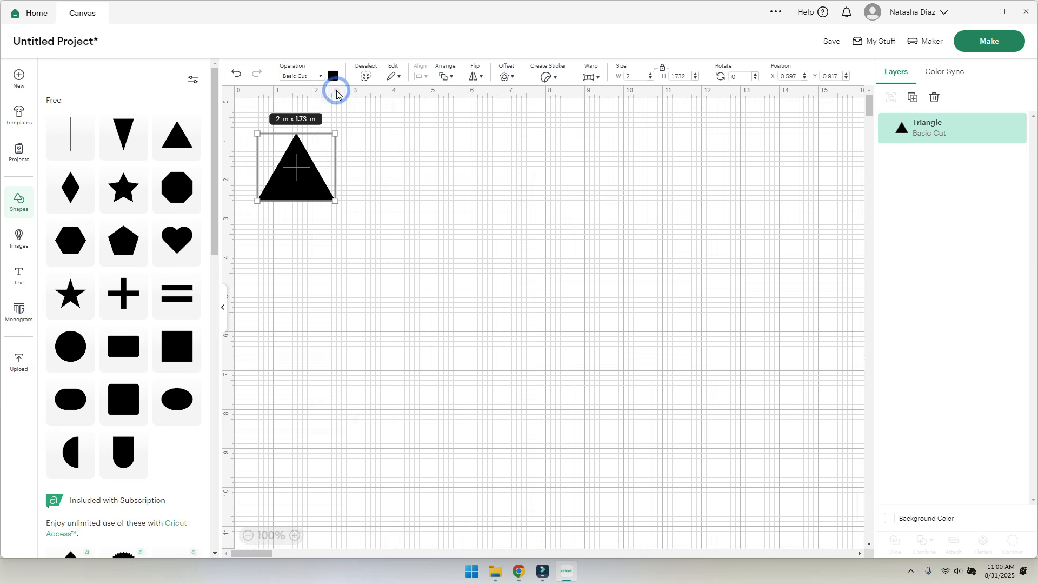
click(336, 94)
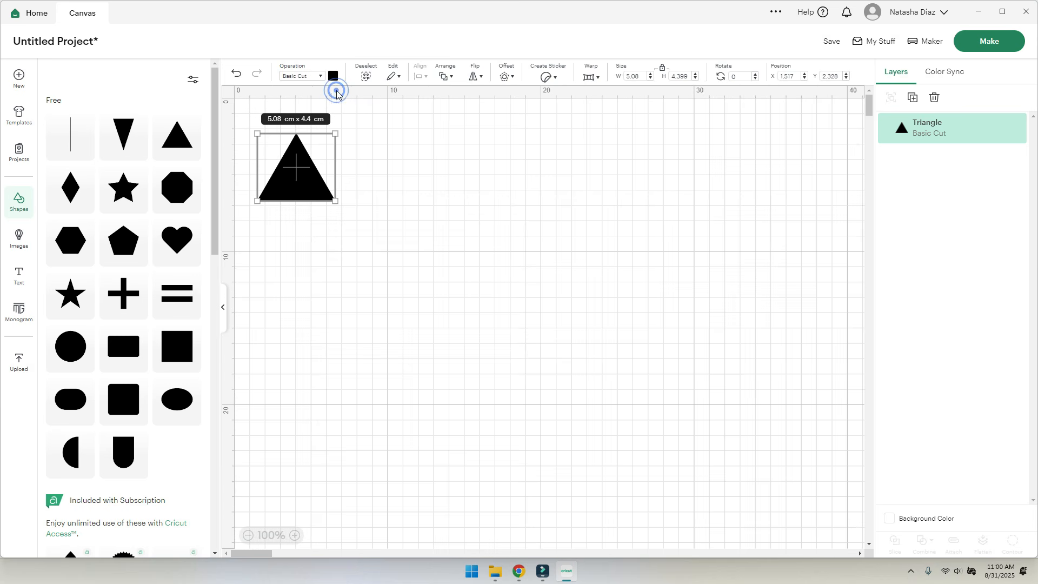
click(336, 94)
click(336, 94)
drag(297, 169, 283, 200)
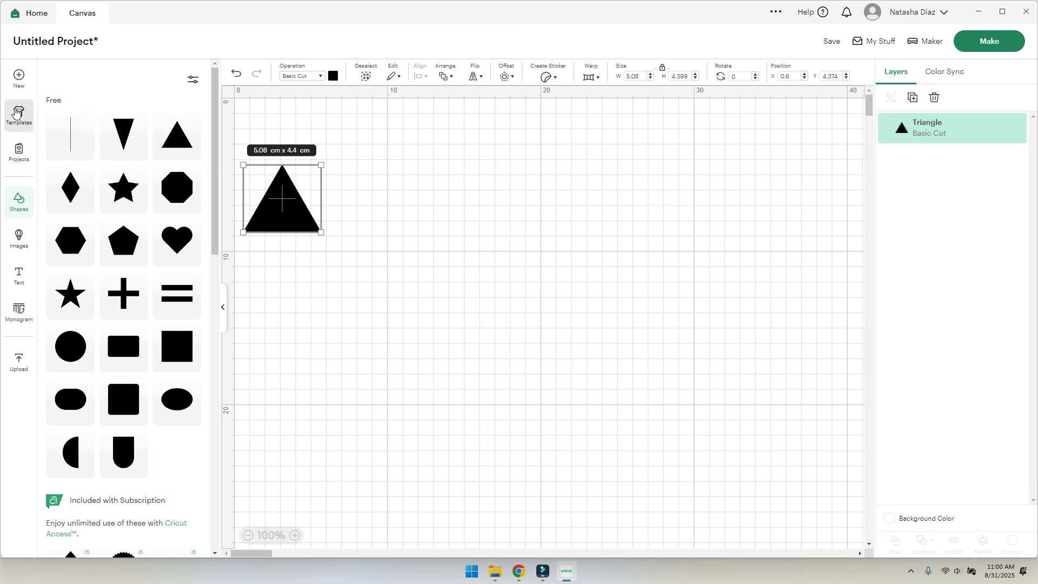
- Add a trial heart shape, drag it aside, then delete it
click(176, 239)
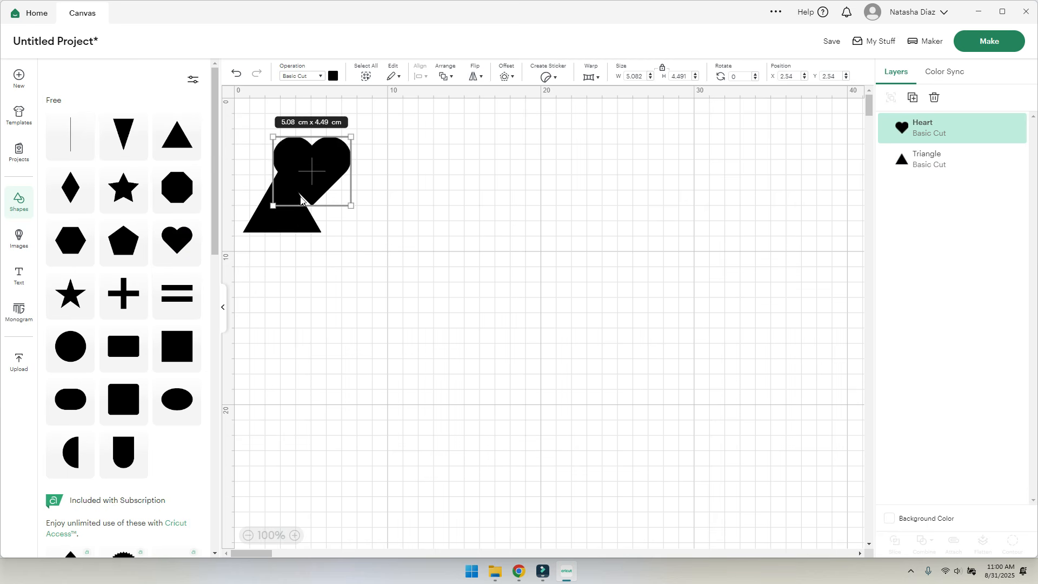
drag(313, 172, 469, 198)
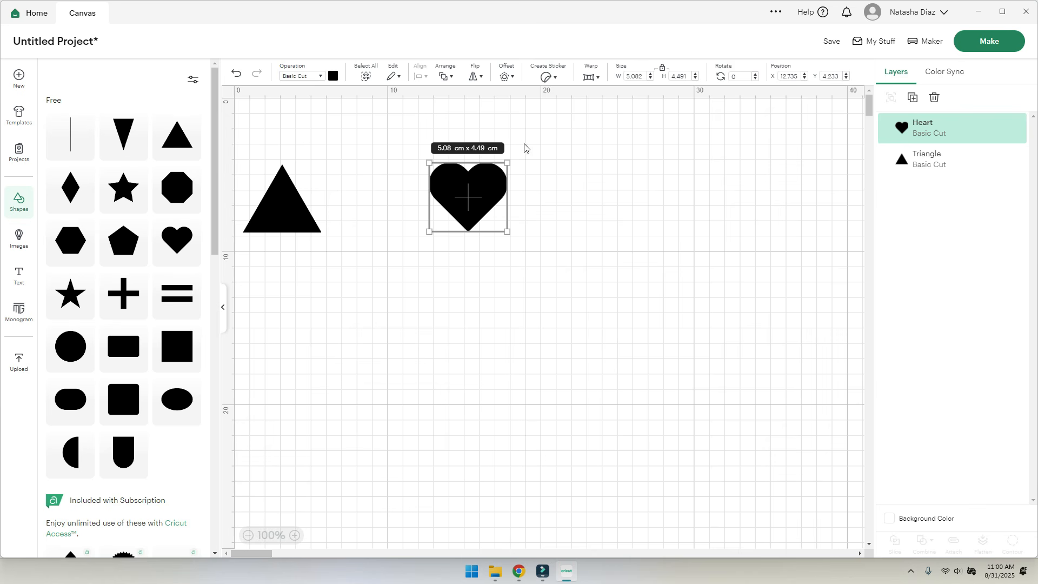
click(936, 99)
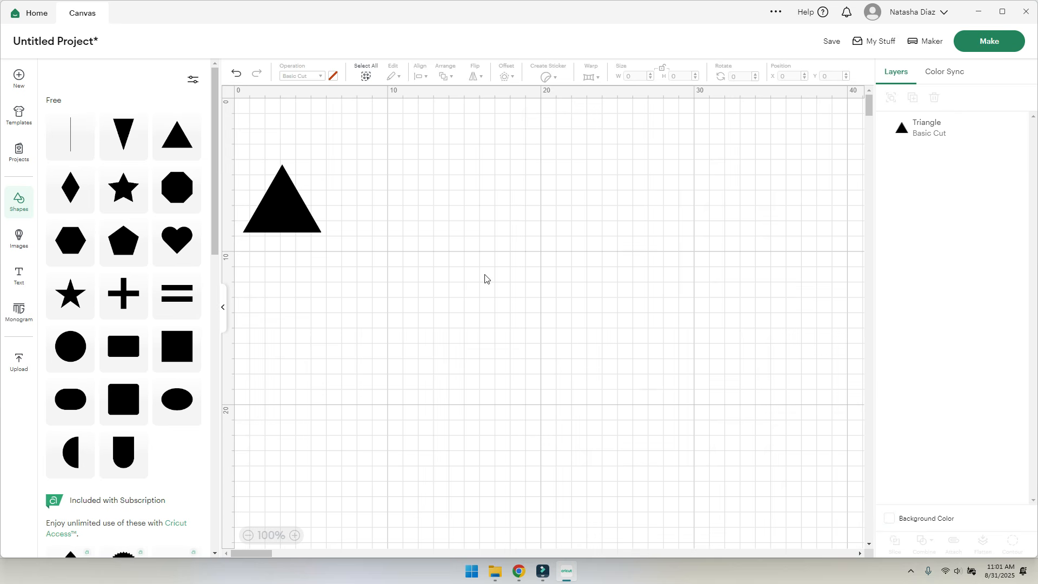
- Set the canvas background colour to red and open the advanced colour picker
click(889, 518)
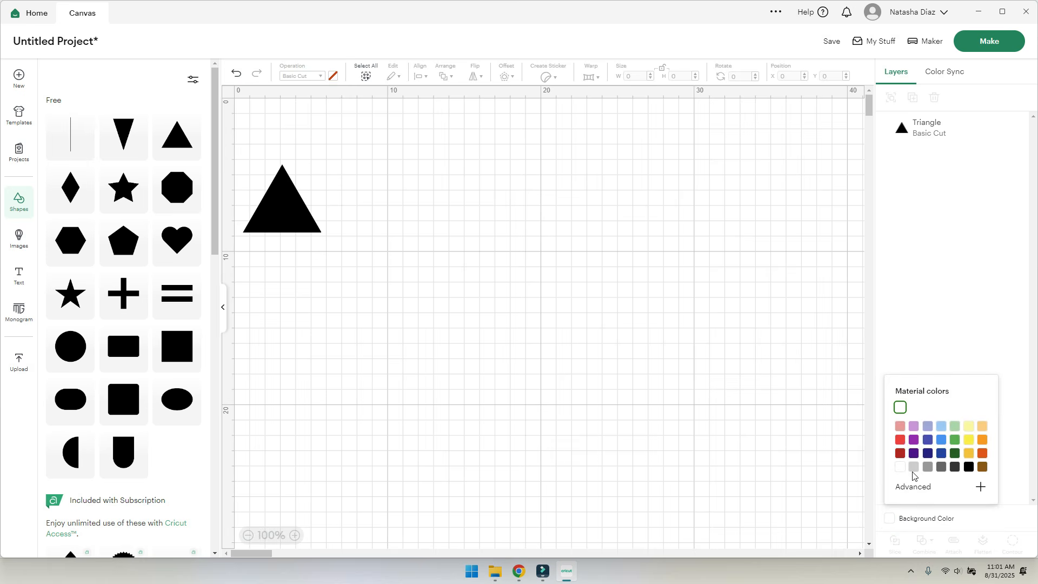
click(900, 440)
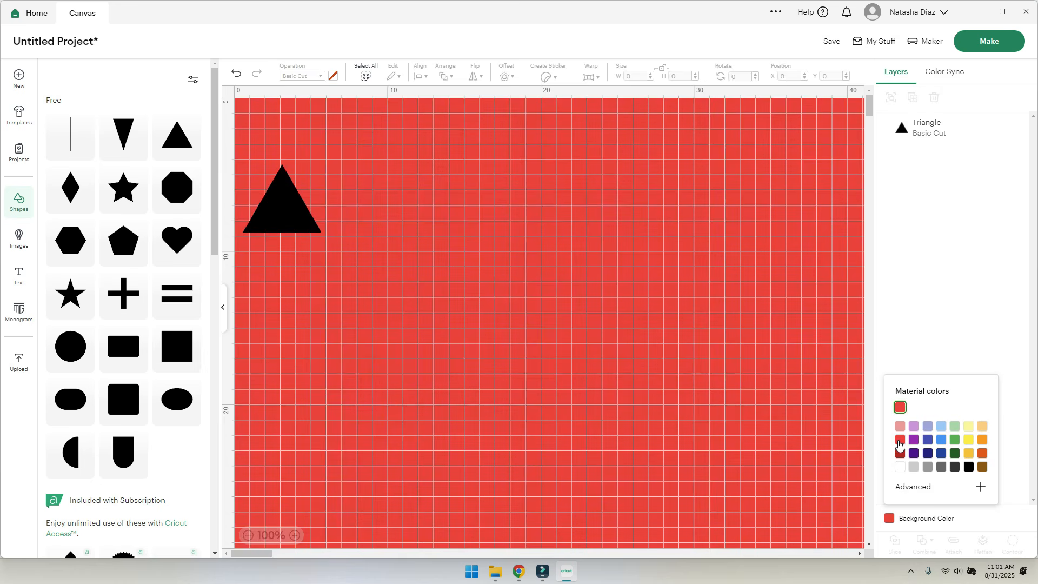
click(980, 487)
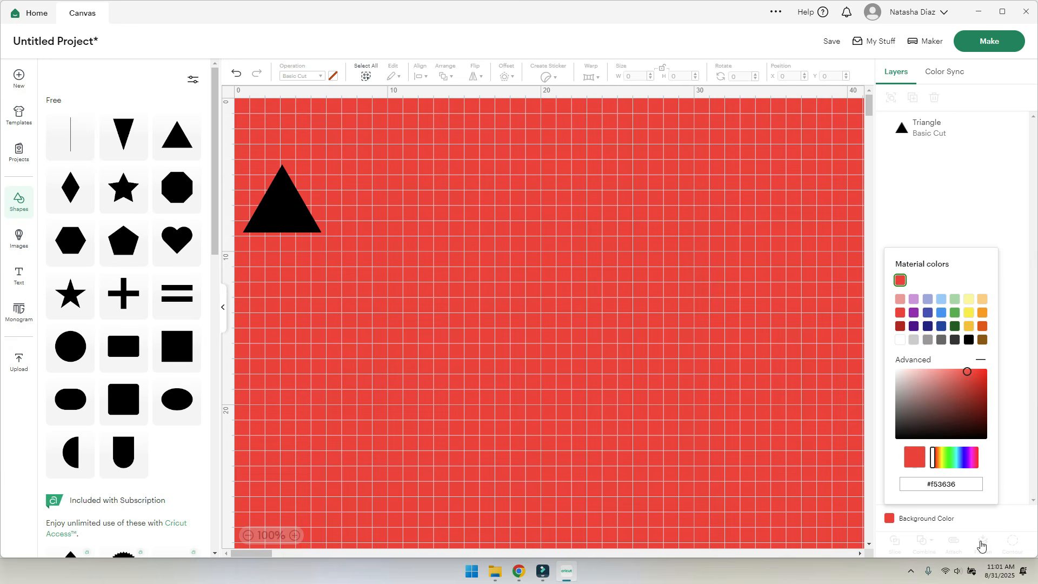
- Switch the canvas background colour from red to the white swatch
click(1010, 479)
click(937, 521)
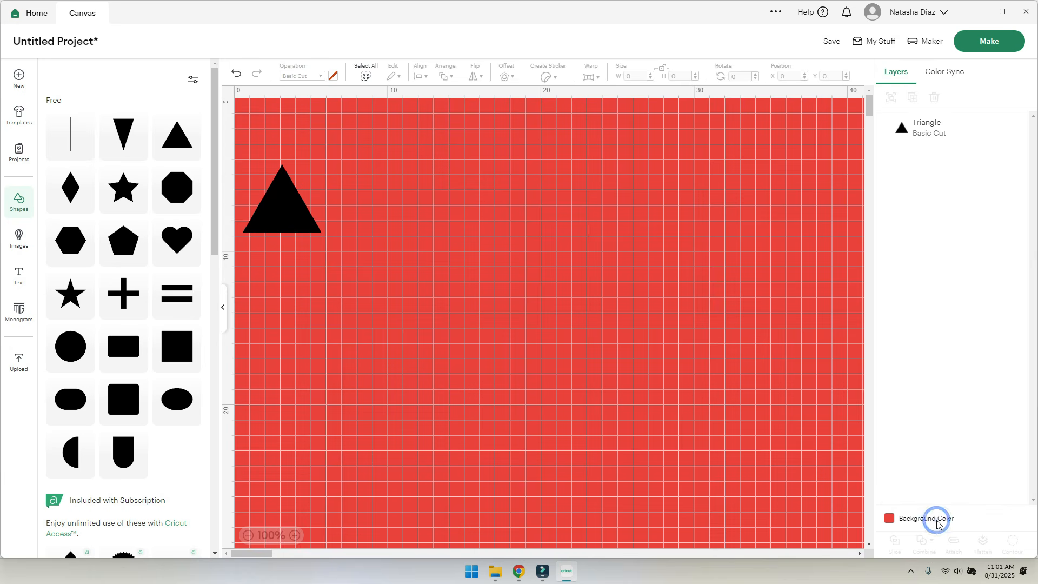
click(889, 519)
click(899, 341)
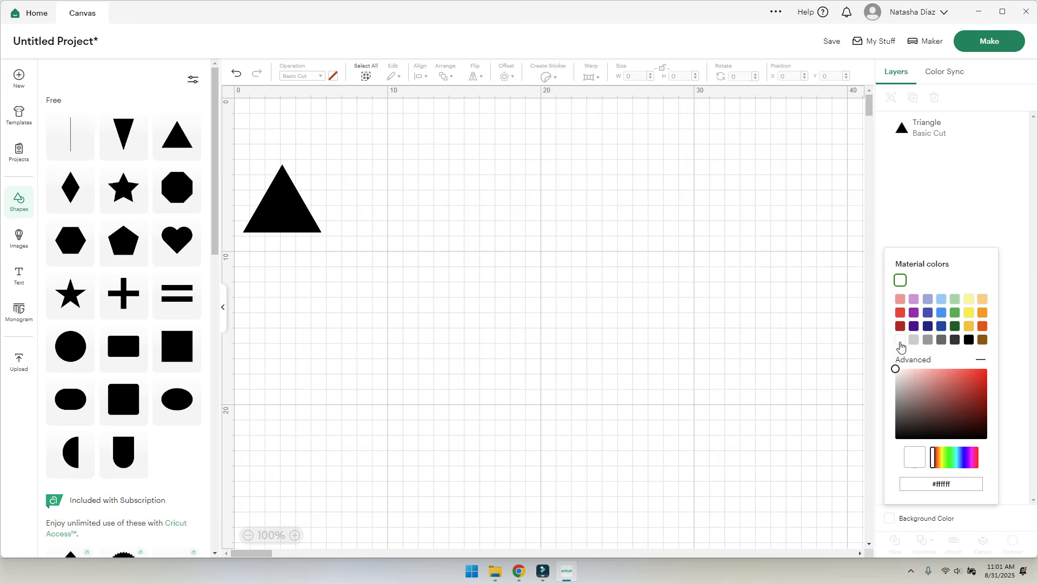
click(907, 179)
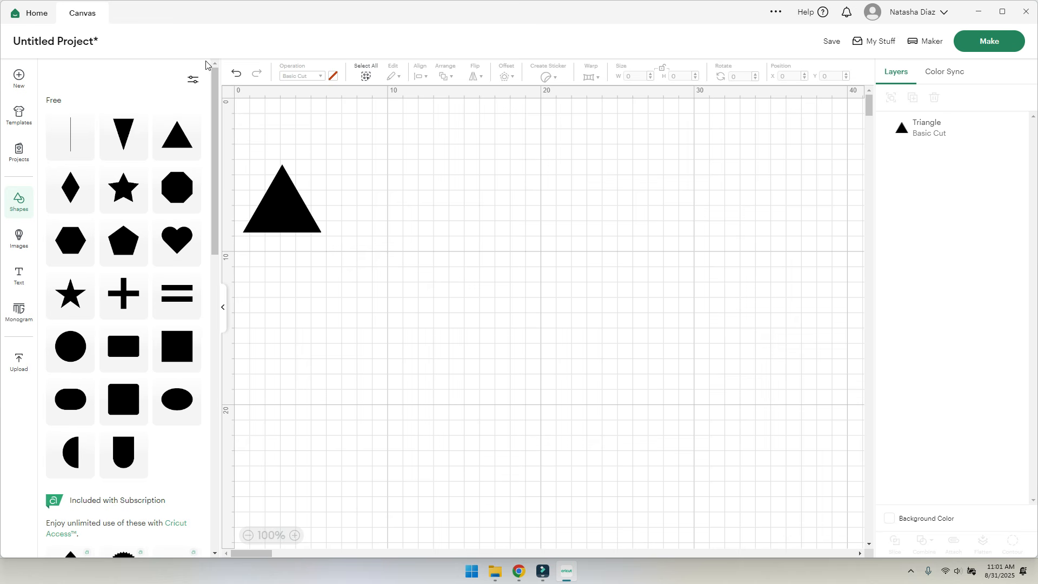
- Collapse and reopen the Shapes library, then drag the triangle right toward the top middle
click(223, 310)
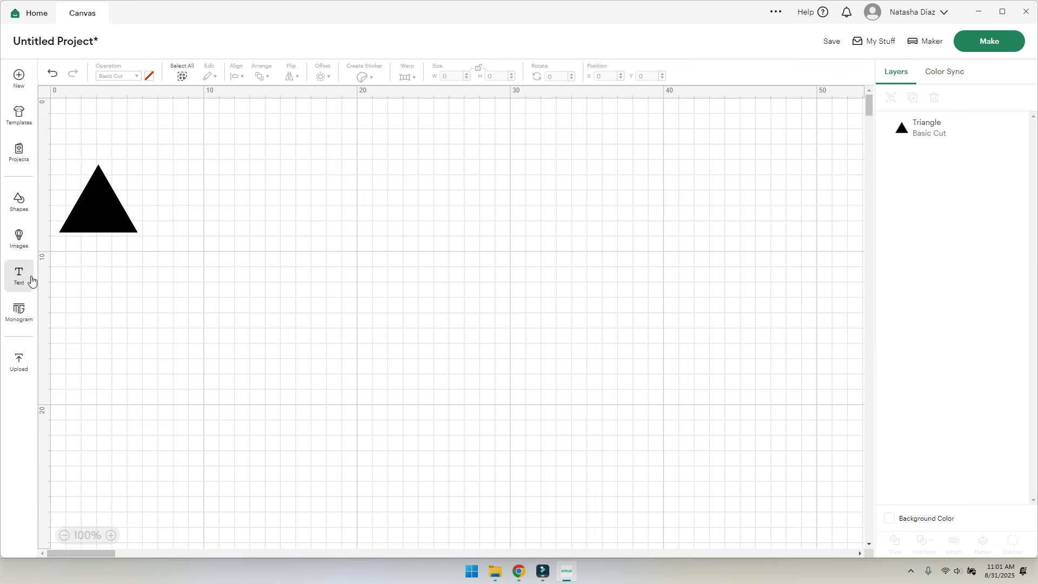
click(8, 204)
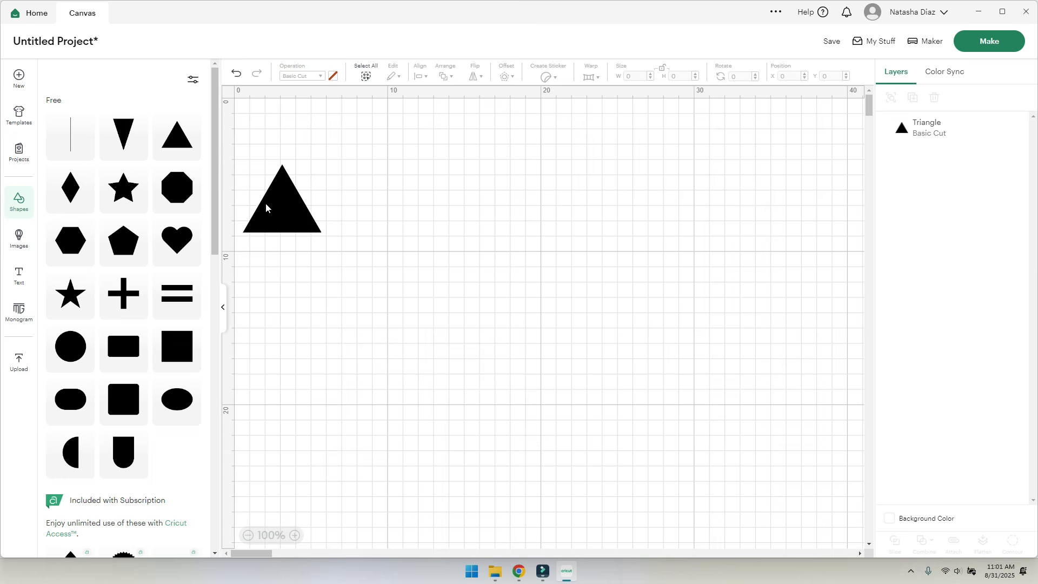
drag(273, 213, 456, 212)
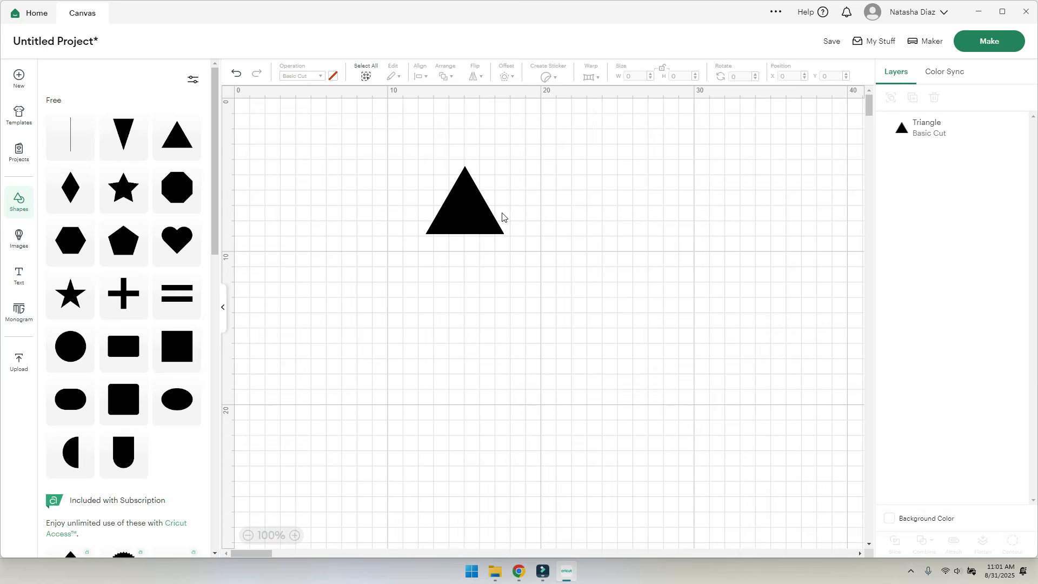
- Create a new collection named 'Projects' while saving
click(831, 44)
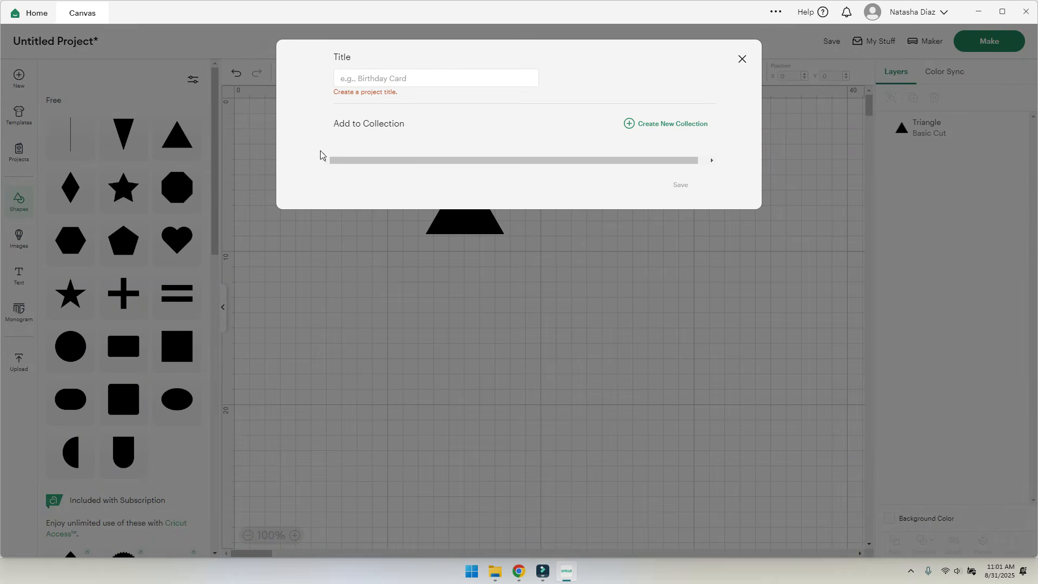
click(676, 124)
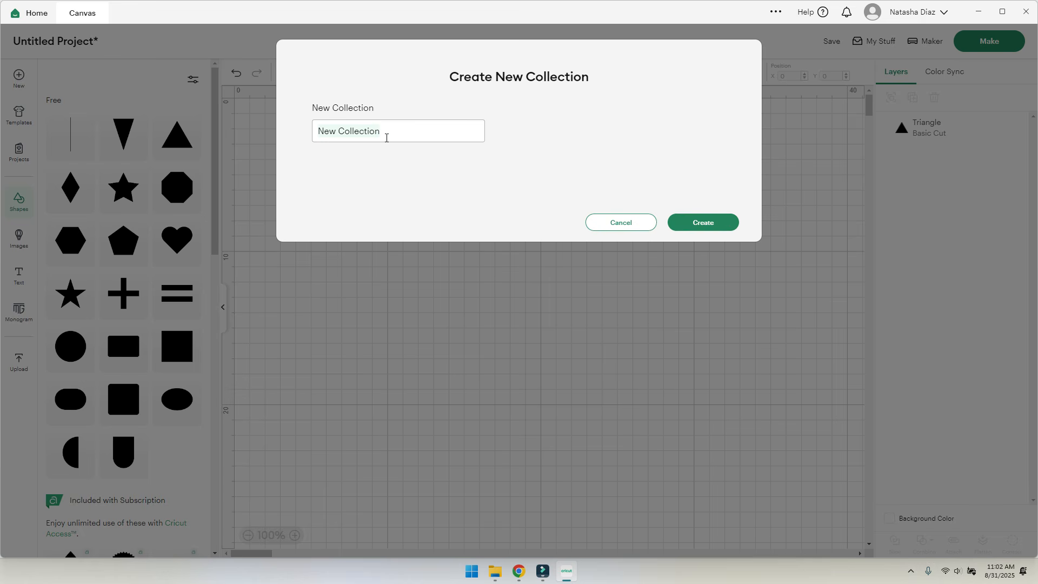
text(Projects)
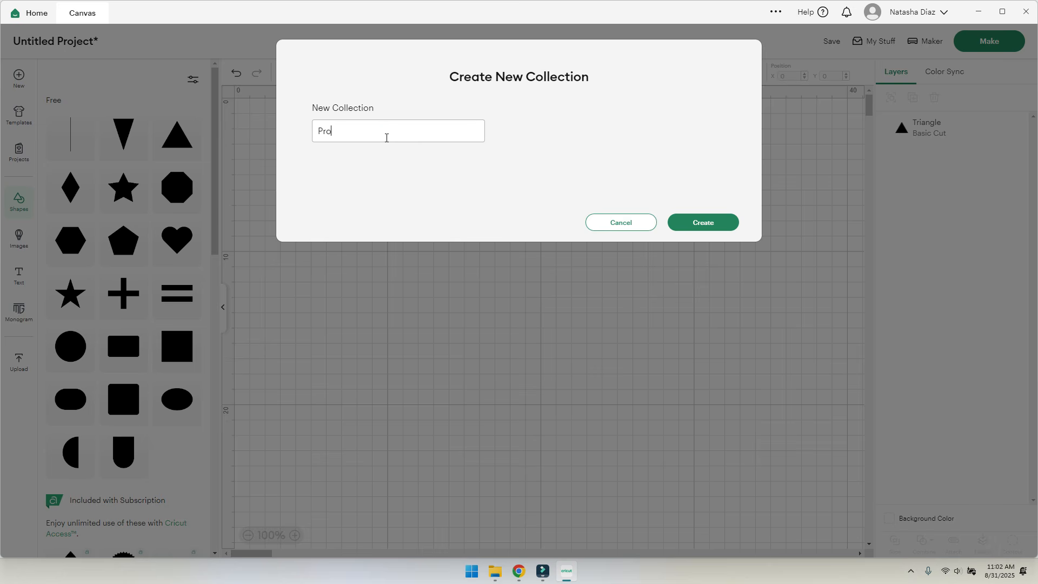
click(703, 226)
- Title the project 'Memory Box' and save it
click(393, 78)
text(Memory Box)
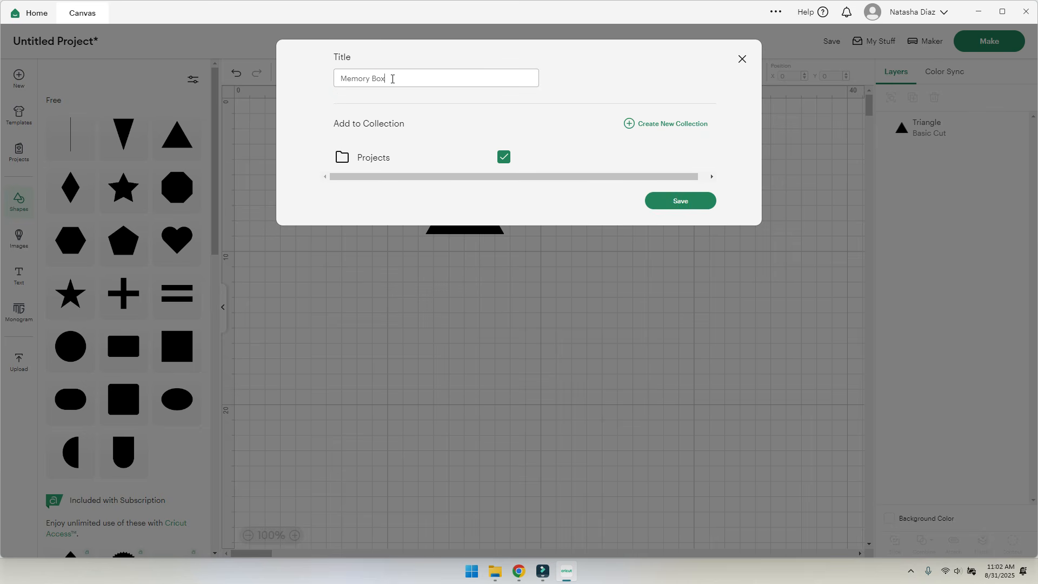
click(698, 199)
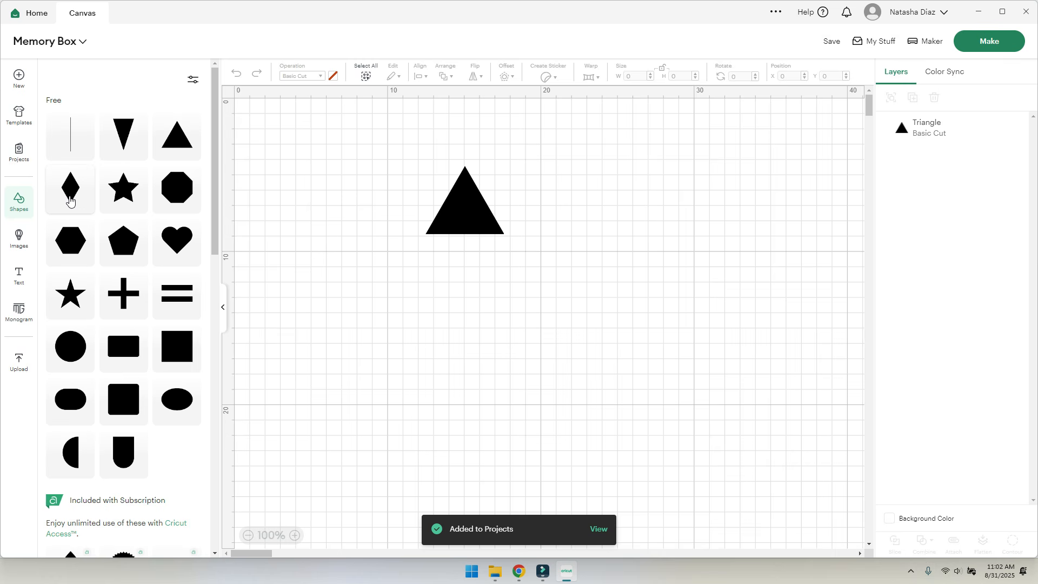
click(33, 14)
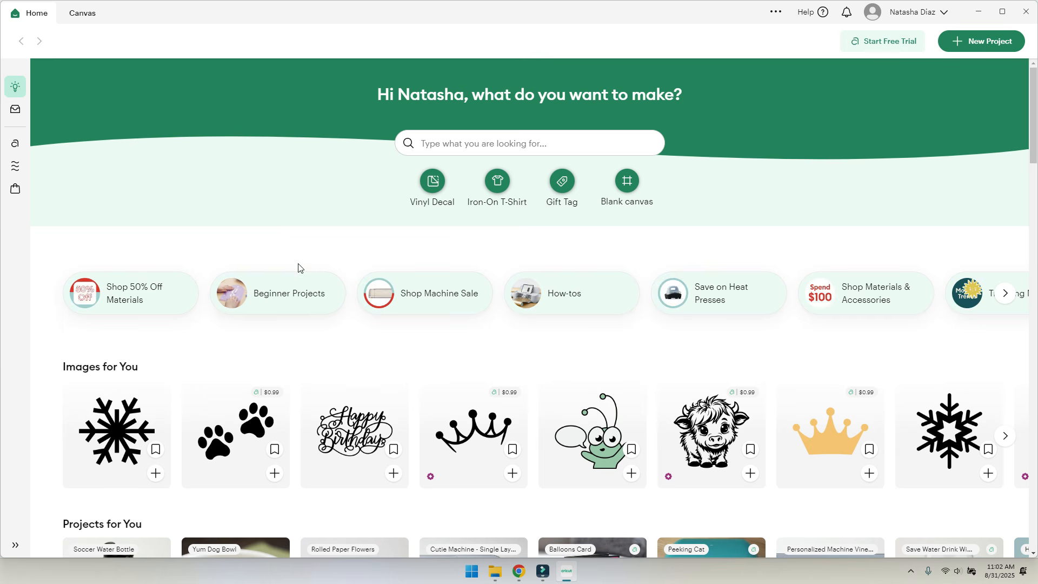
click(15, 111)
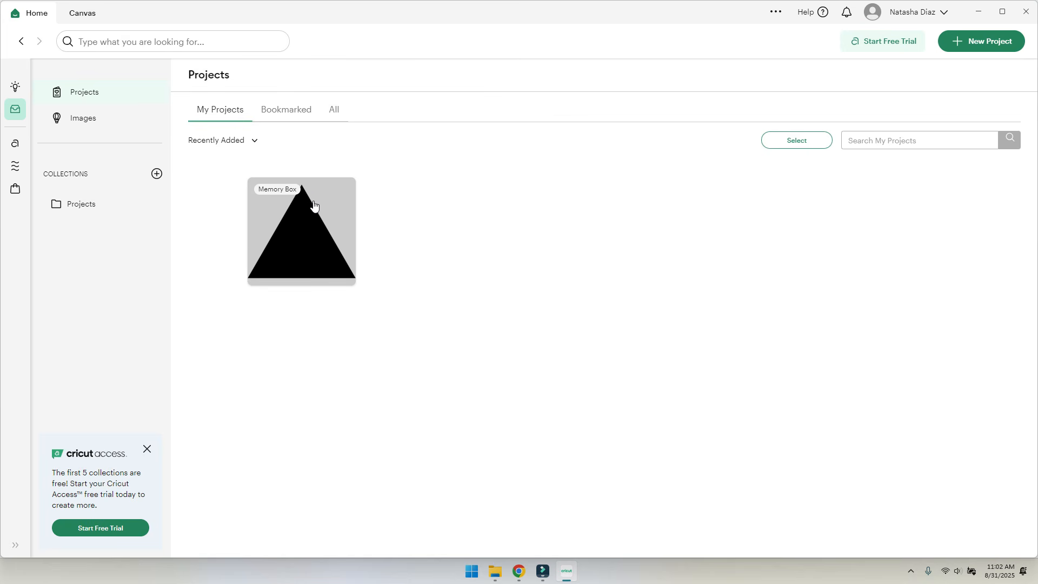
click(78, 6)
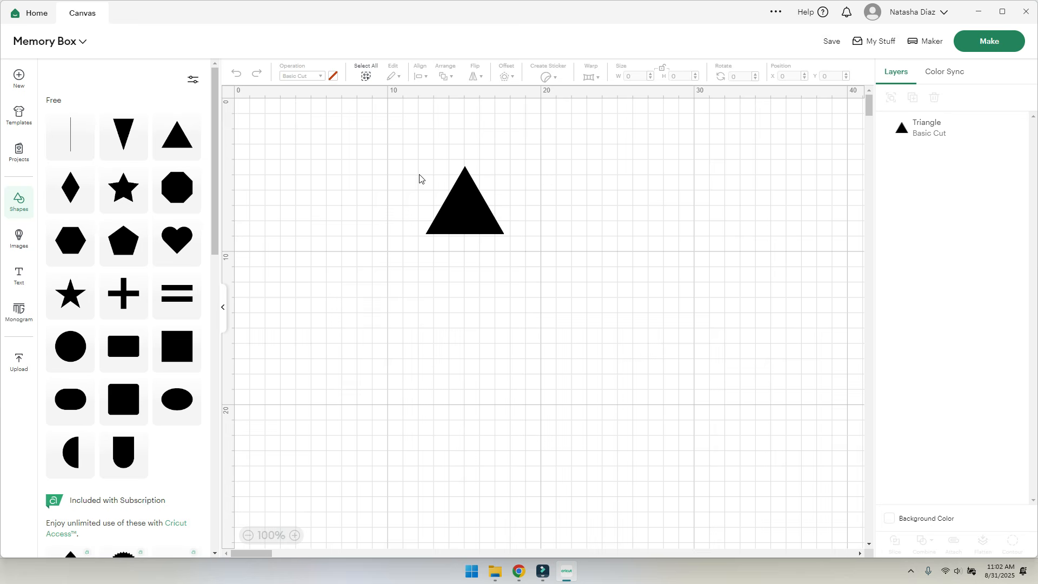
click(31, 14)
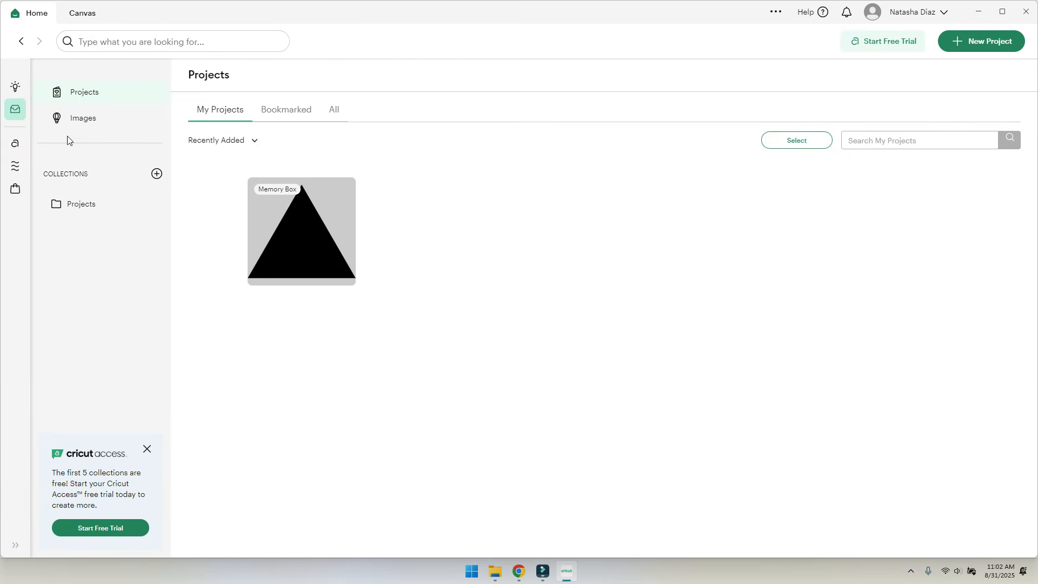
click(80, 13)
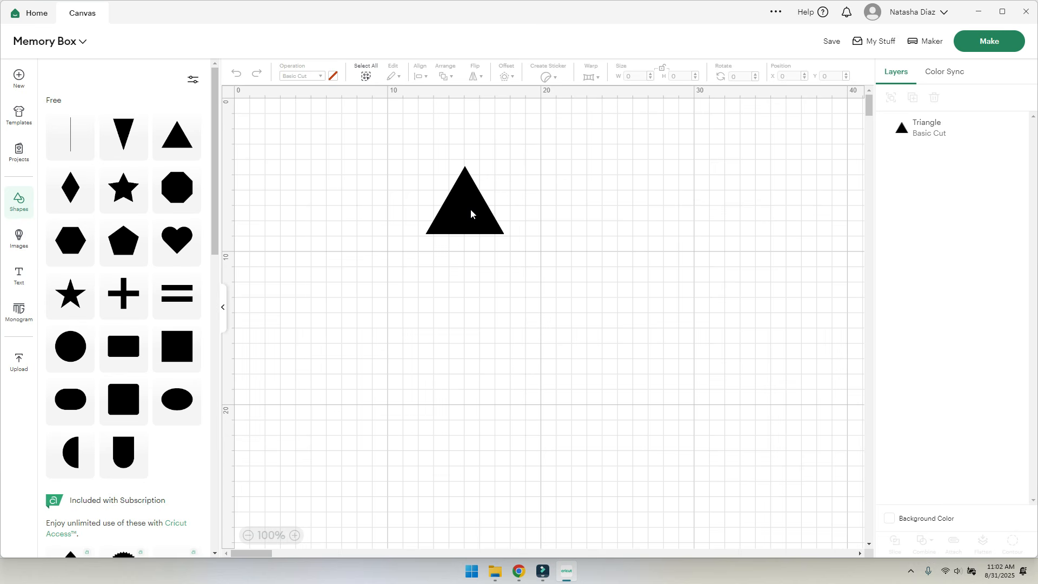
- Move the triangle left, try the Pen and Score operations, then return it to Basic Cut
drag(459, 202, 332, 218)
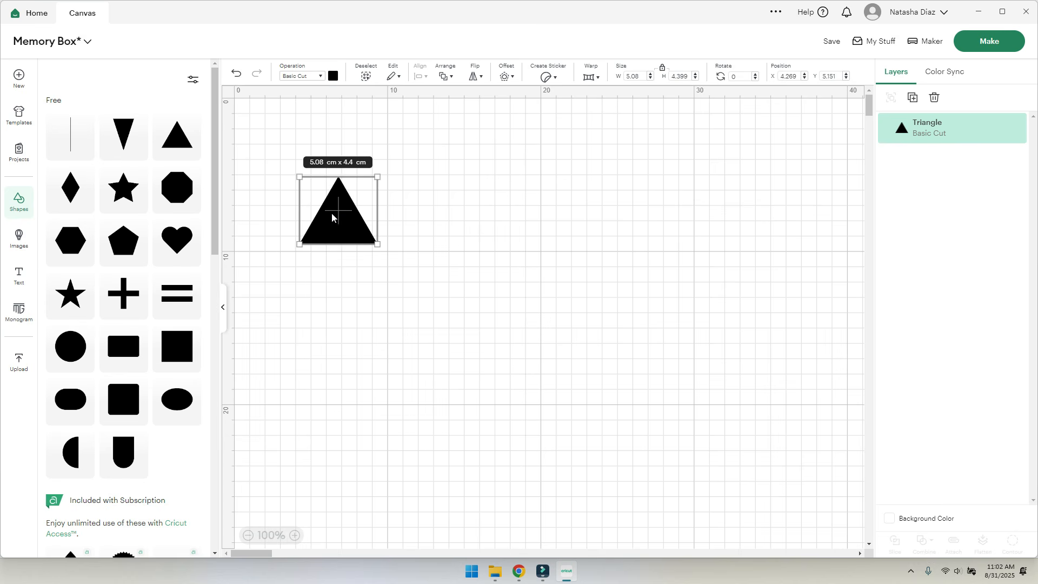
click(303, 77)
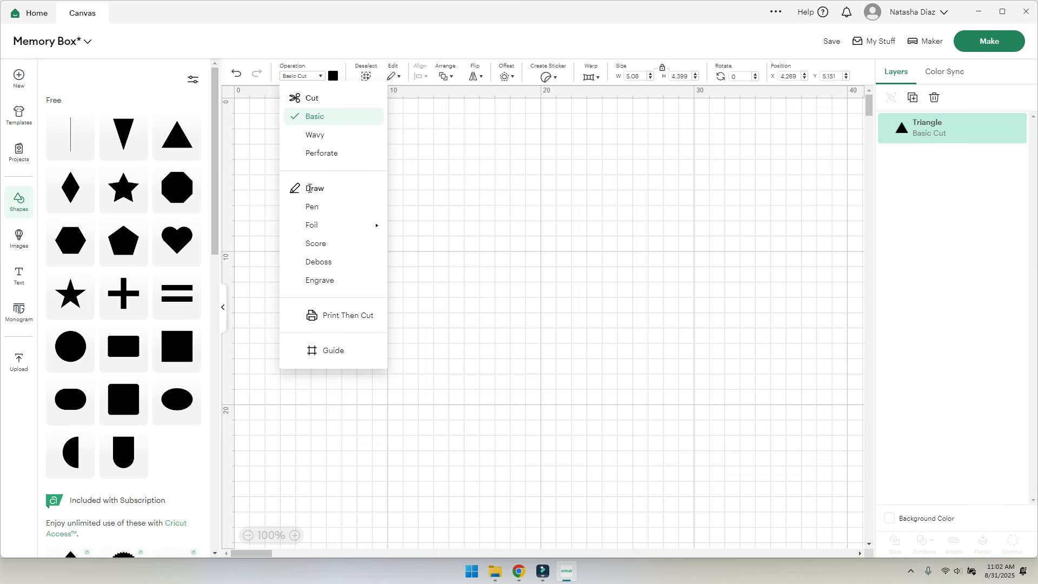
click(310, 208)
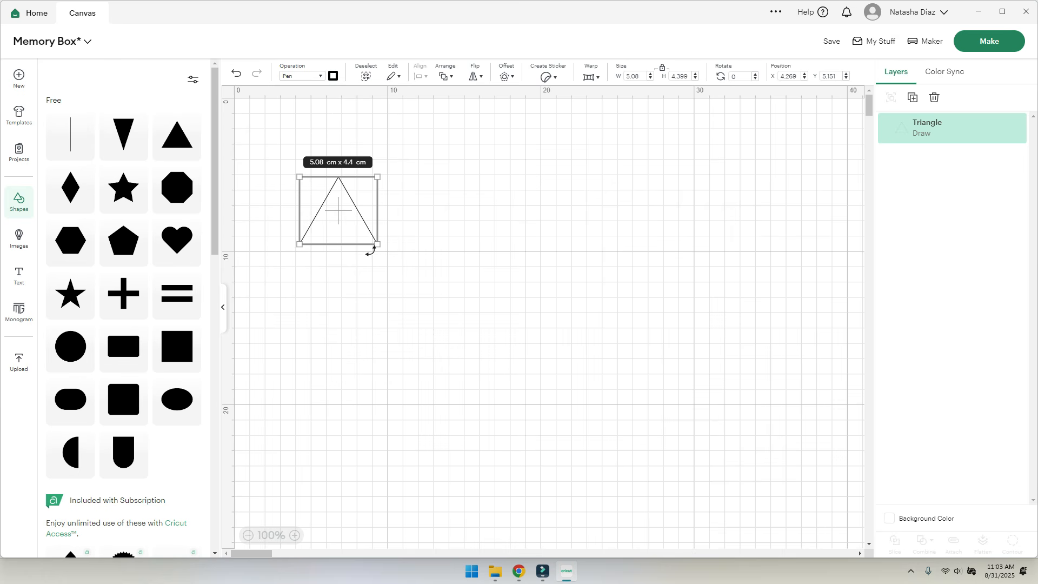
click(316, 76)
mouse_move(333, 227)
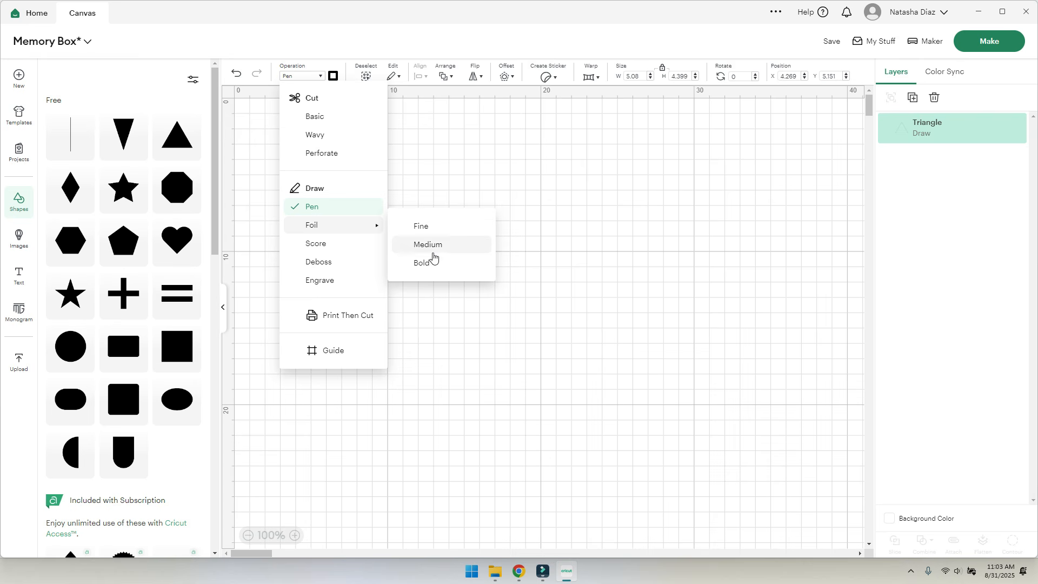
click(317, 244)
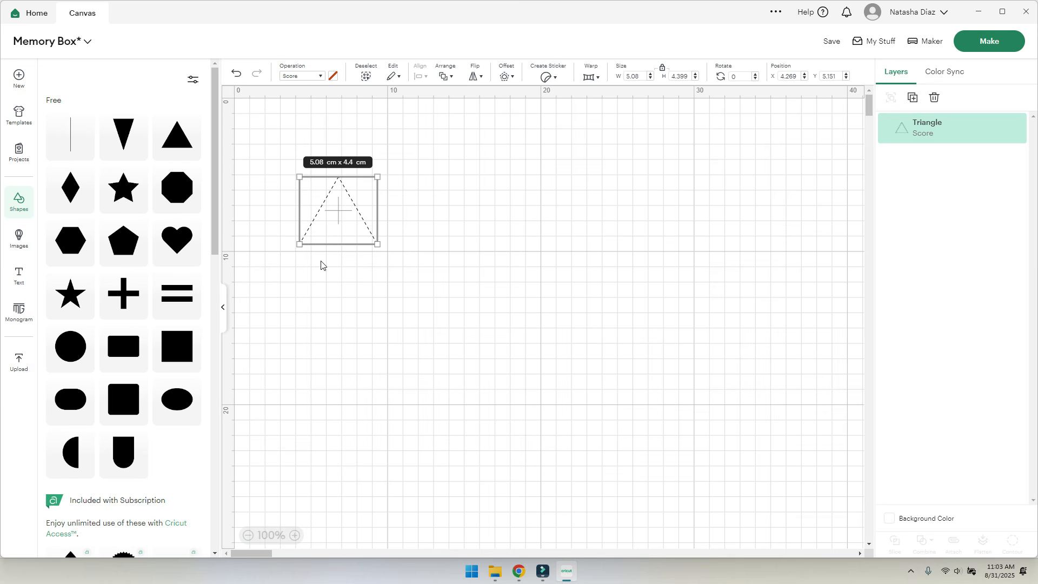
click(318, 78)
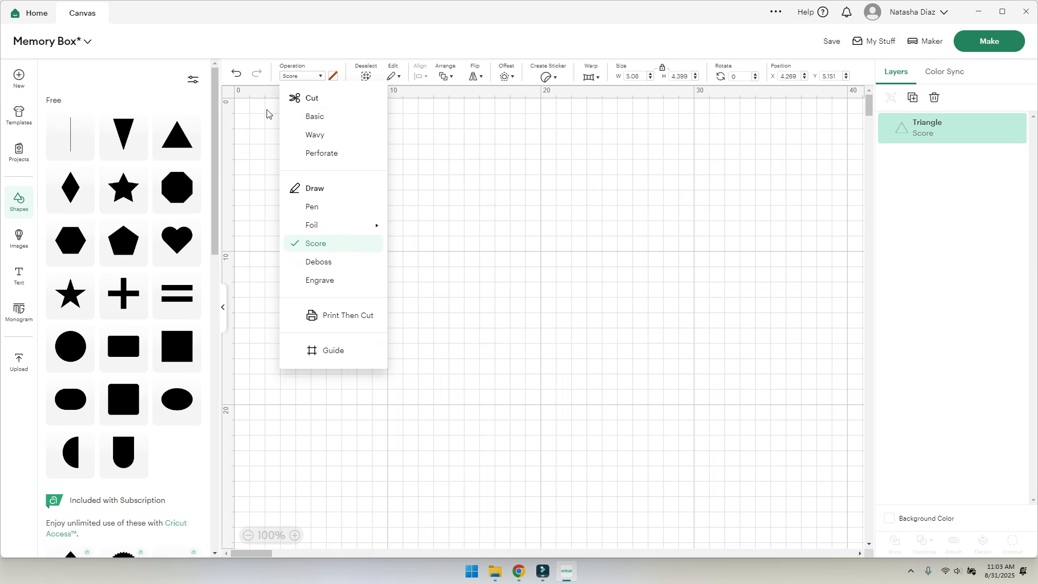
click(328, 117)
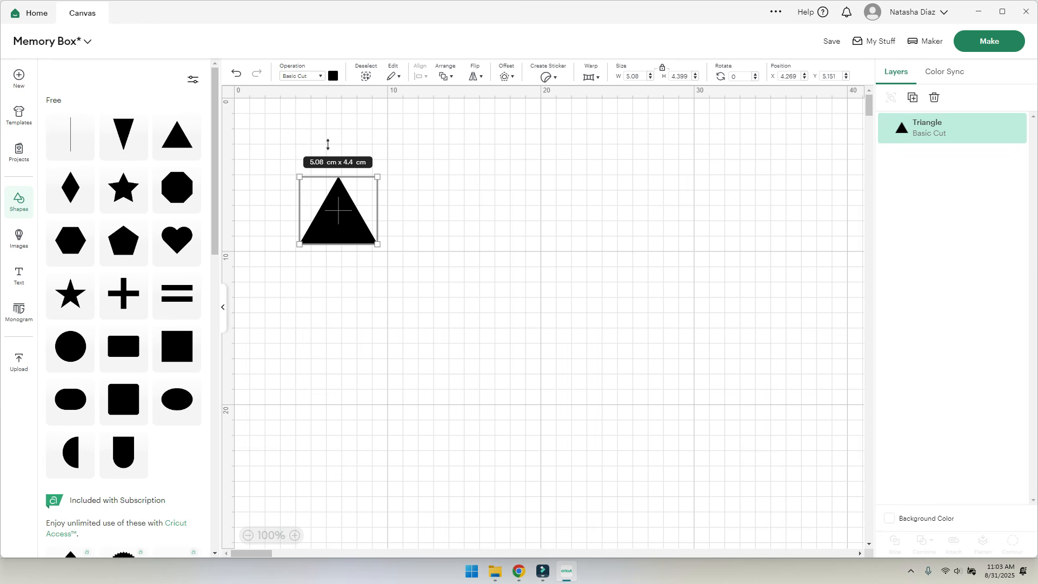
- Try periwinkle on the triangle, then settle on golden yellow
click(333, 77)
click(372, 142)
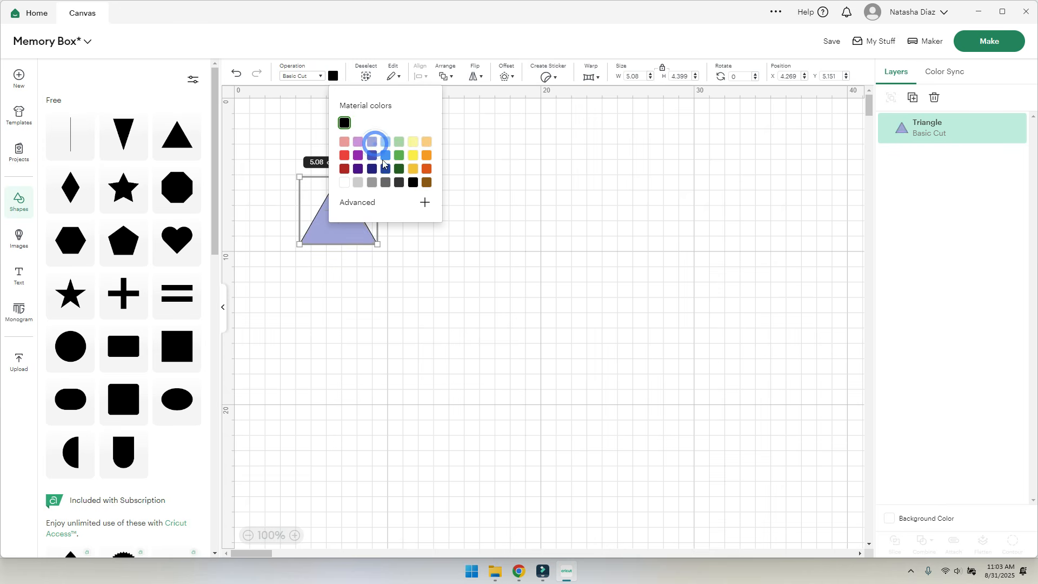
click(413, 169)
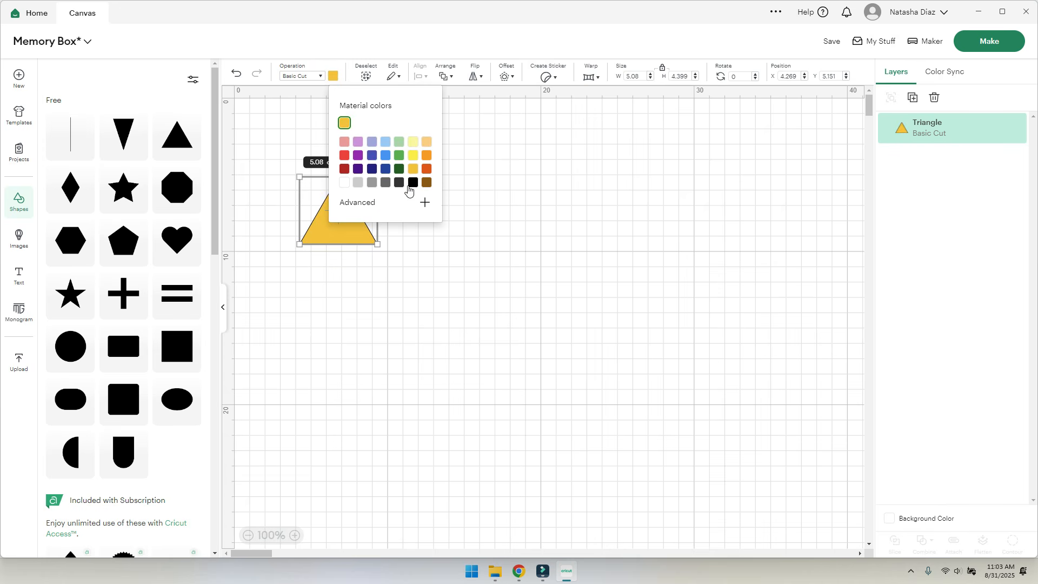
click(308, 360)
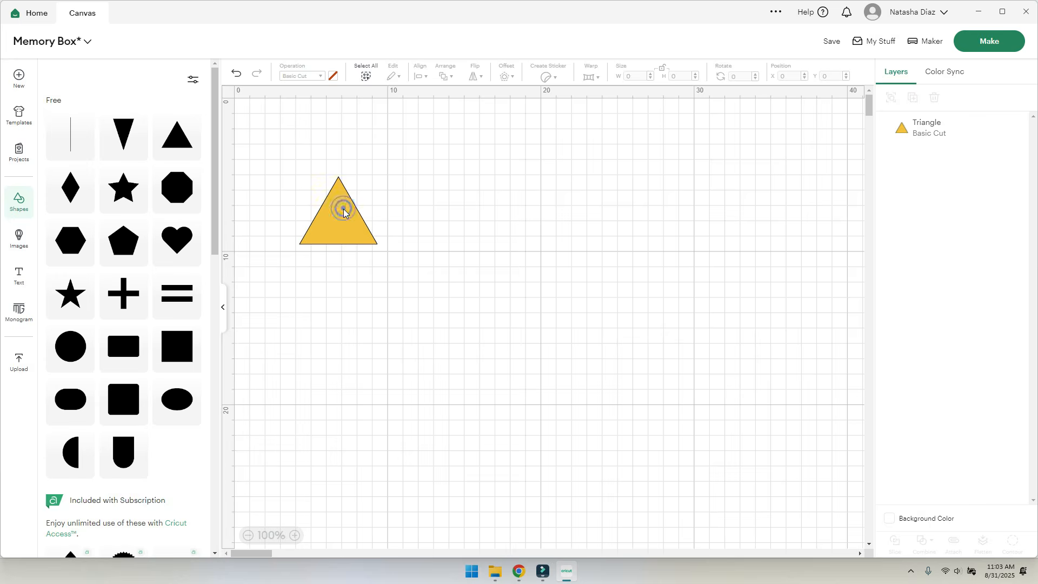
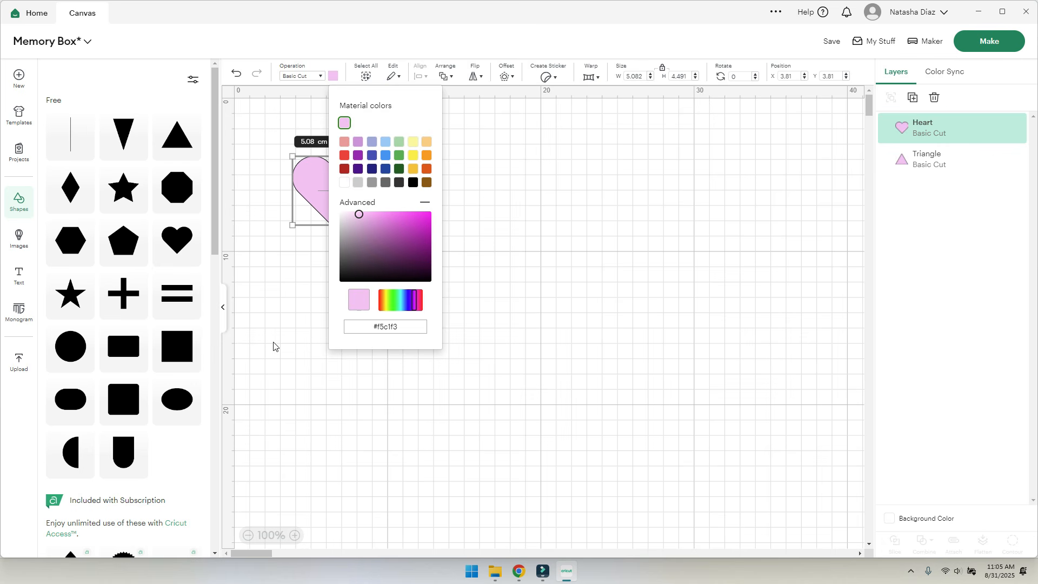
- Drag the heart down-left beside the triangle and recolour the triangle a darker lilac purple
drag(341, 170, 302, 267)
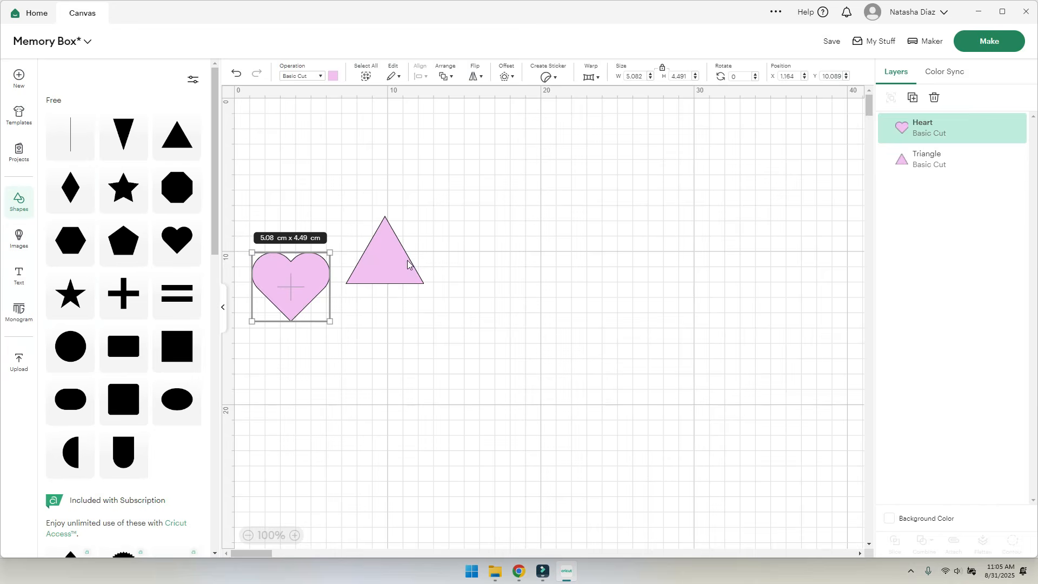
click(407, 265)
click(333, 75)
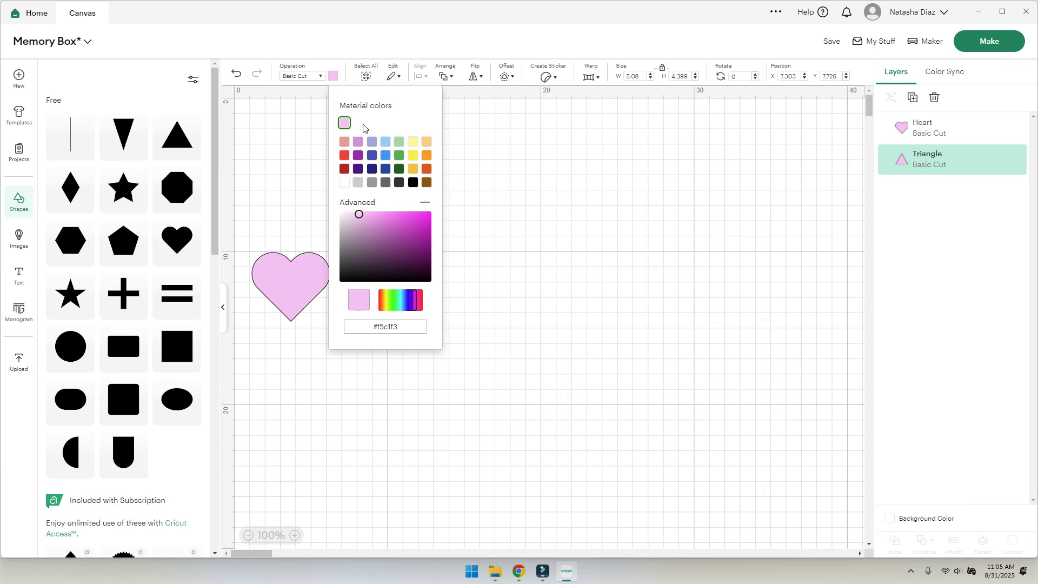
click(357, 142)
click(556, 329)
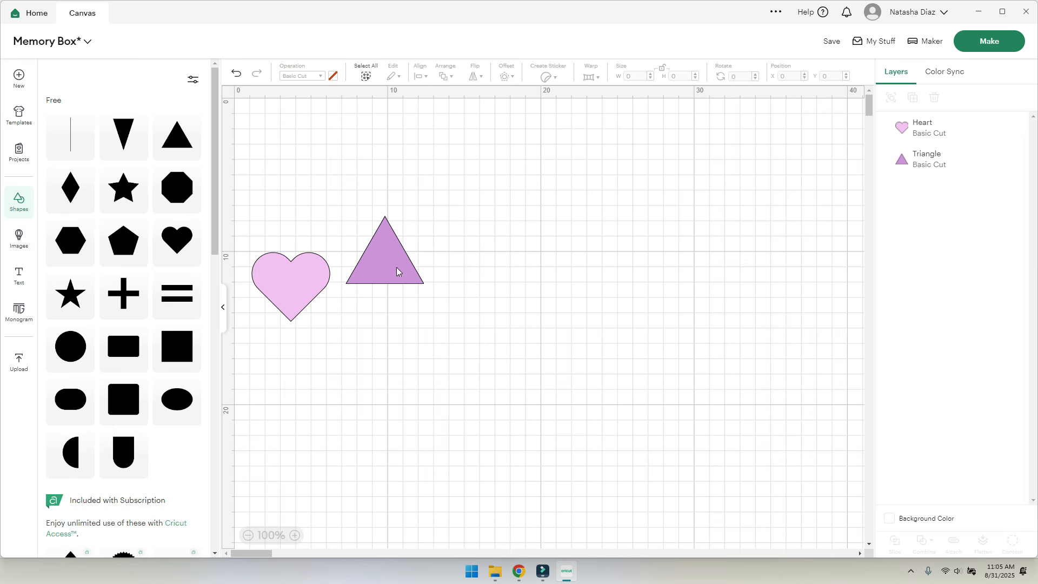
- In Settings' Canvas options, choose Partial Grid and Imperial units so the triangle reads 2 × 1.73 in
click(406, 240)
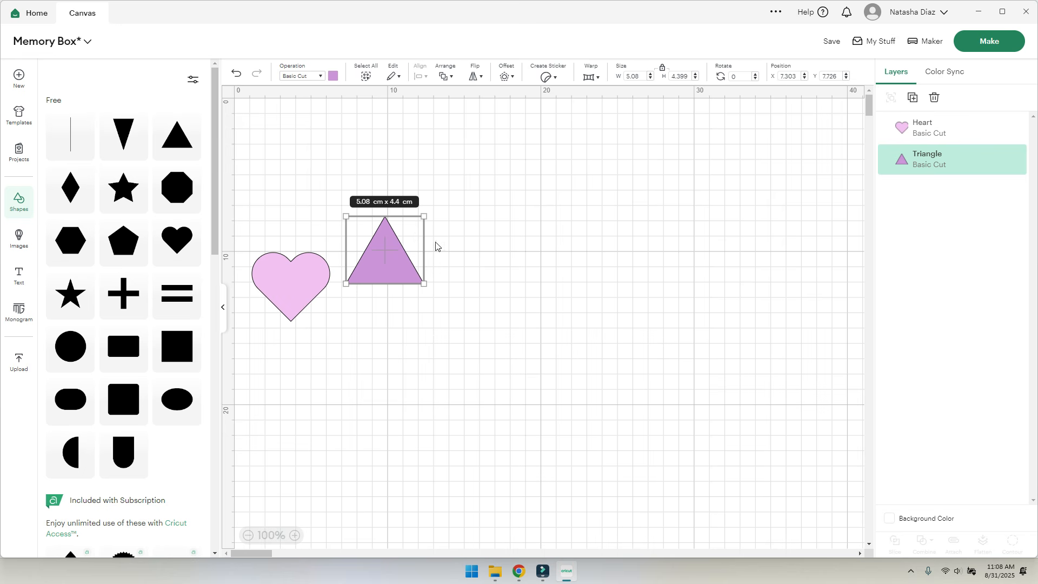
click(945, 15)
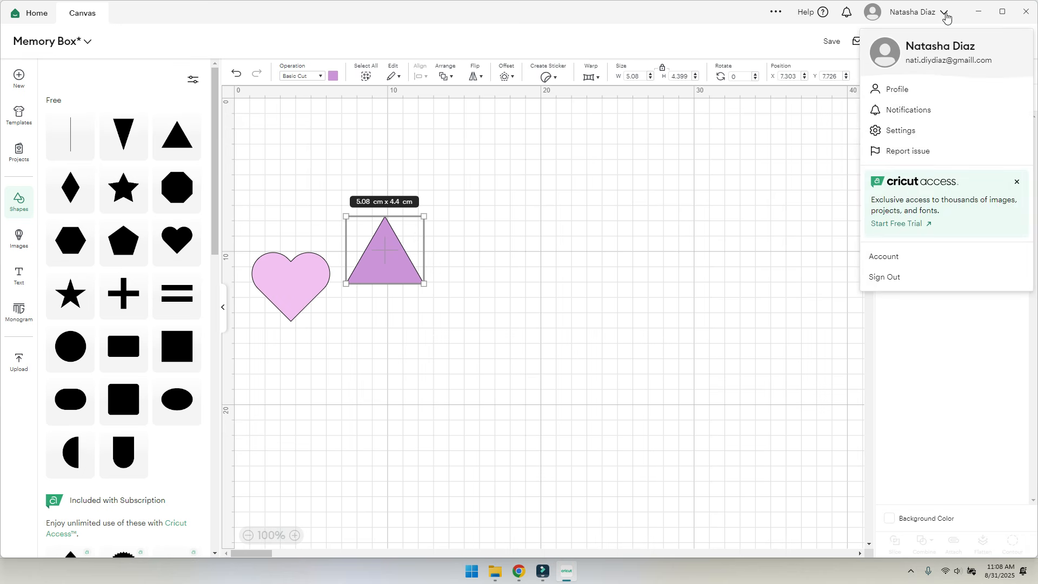
click(914, 133)
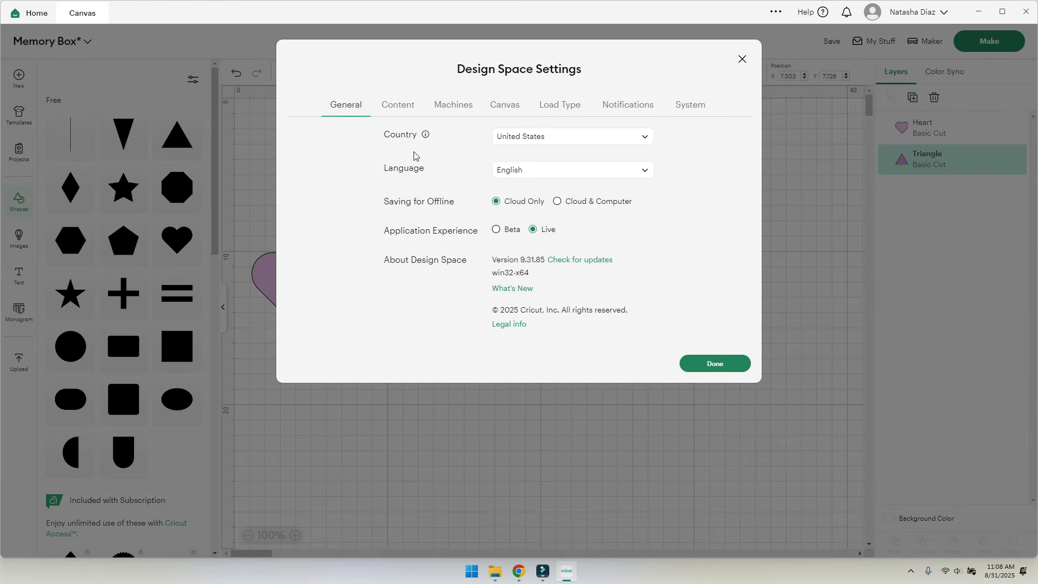
click(643, 108)
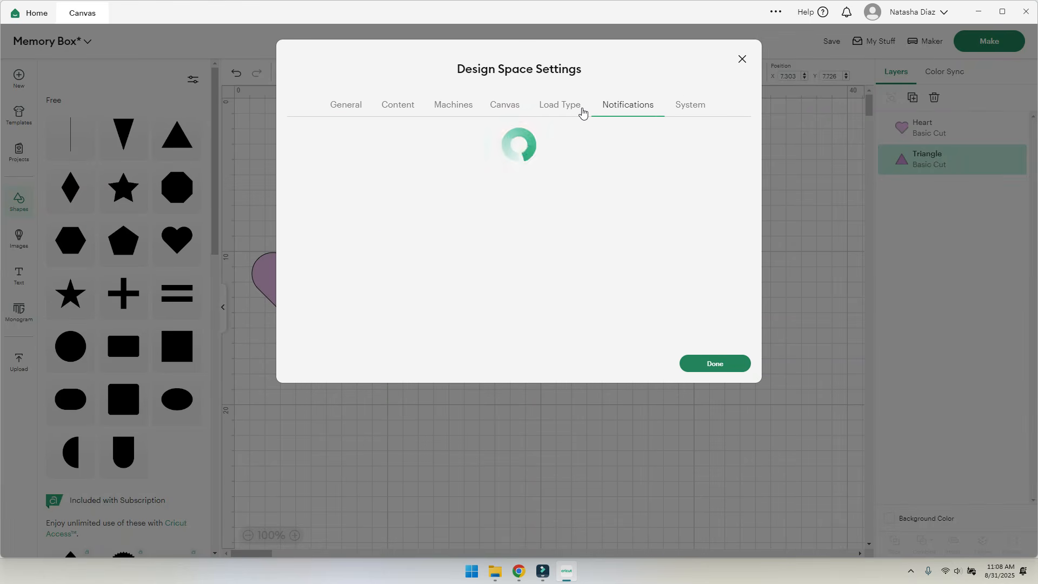
click(579, 111)
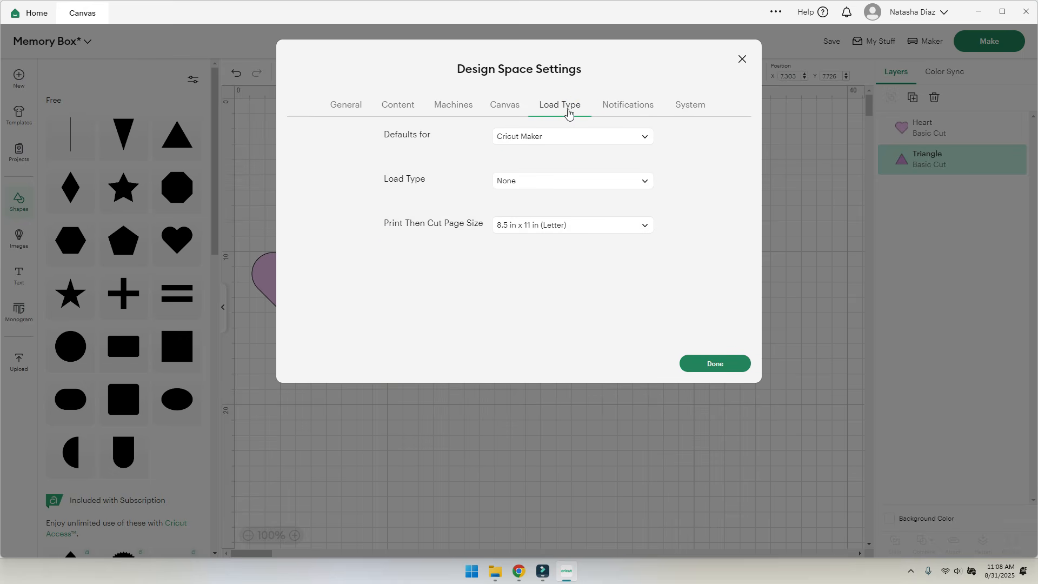
click(492, 106)
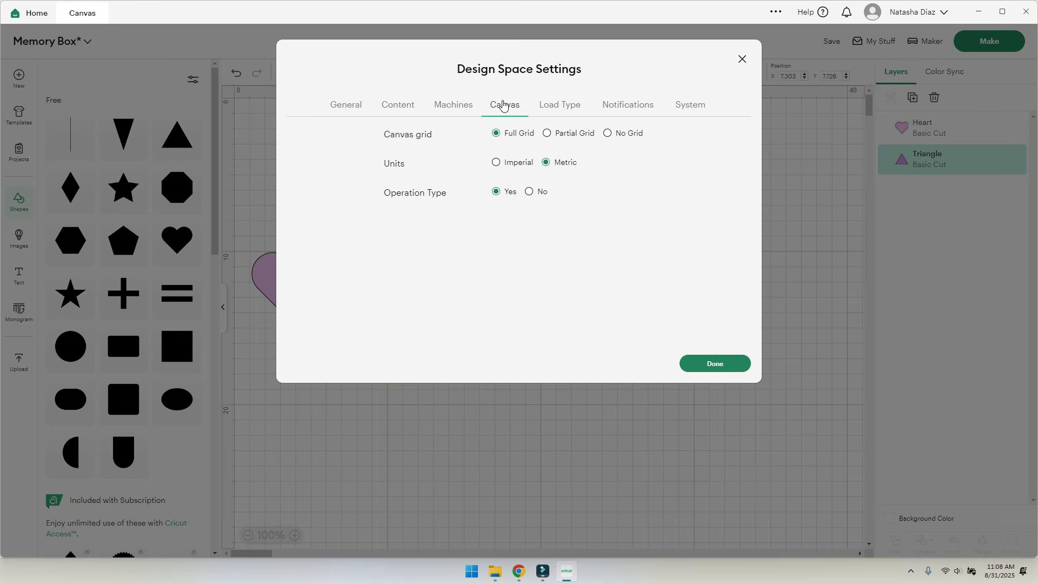
click(552, 135)
click(618, 138)
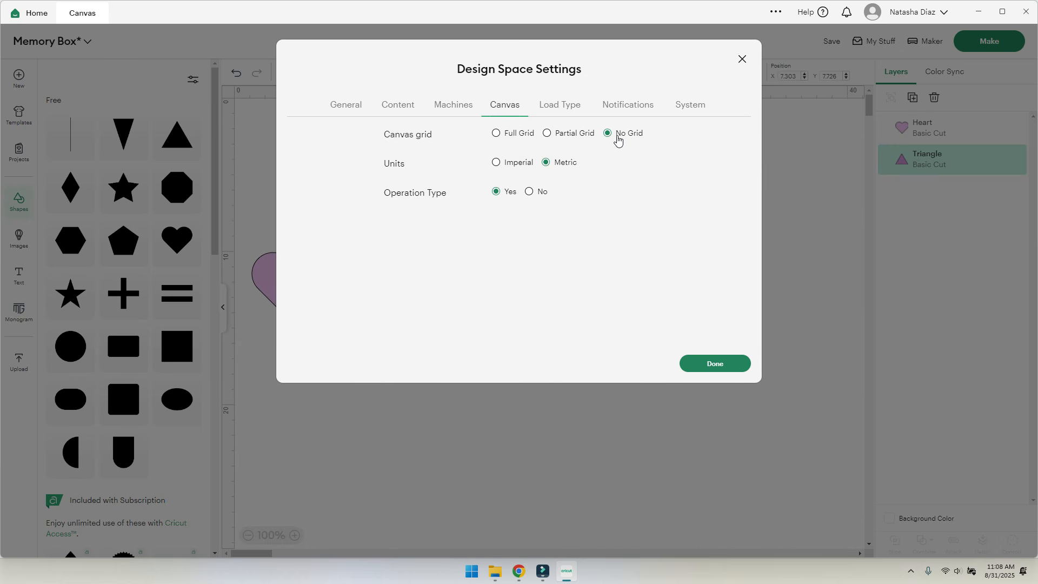
click(562, 136)
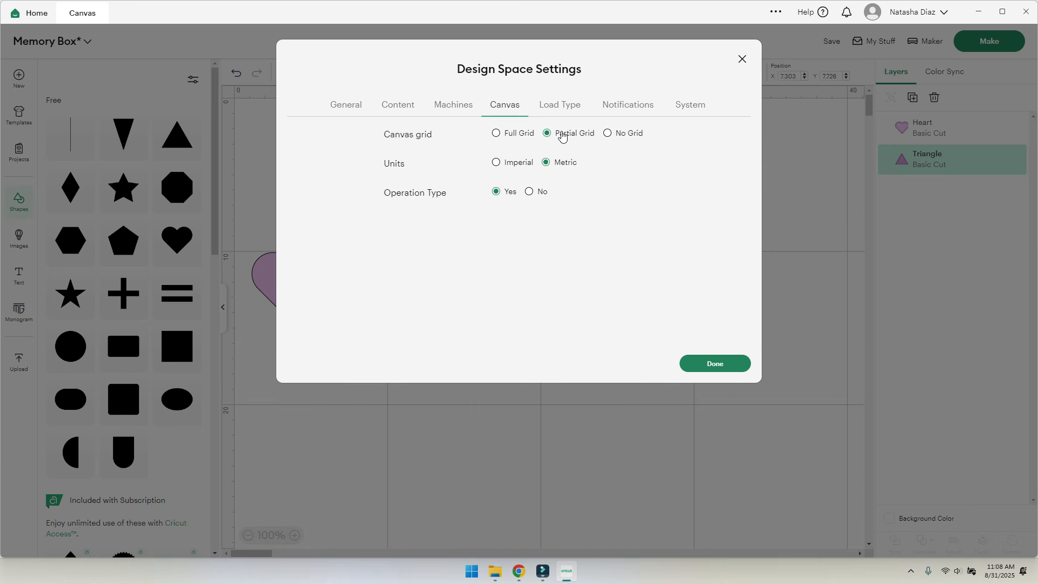
click(511, 171)
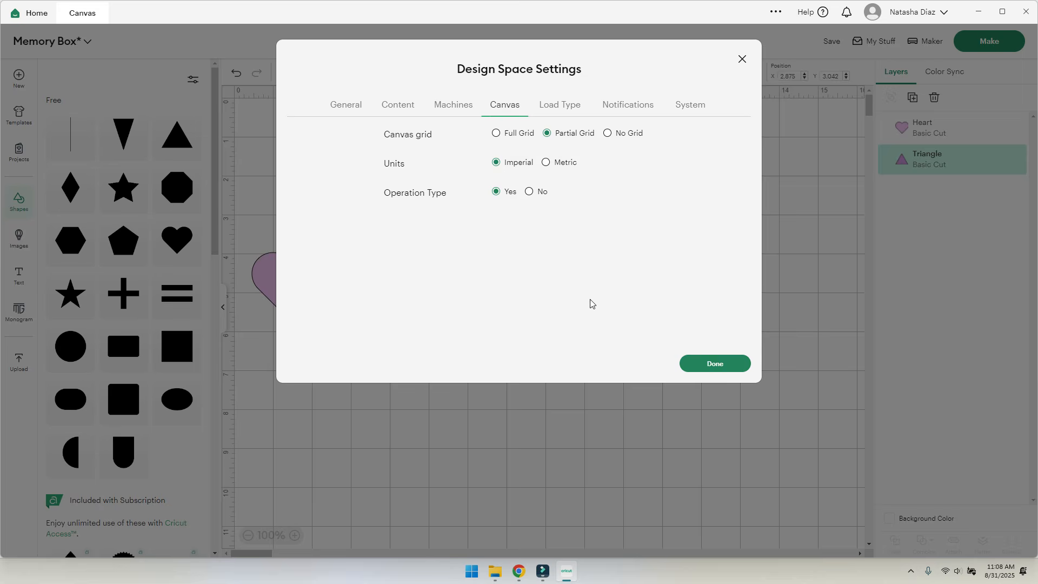
click(697, 365)
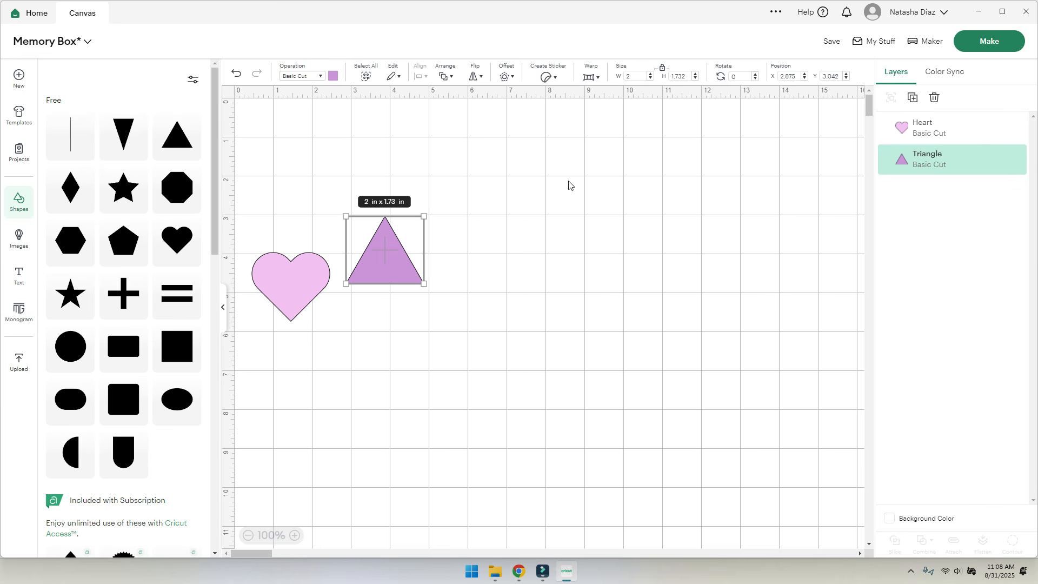
- Move the triangle up and enlarge it proportionally to a 6 in width
drag(377, 261, 429, 209)
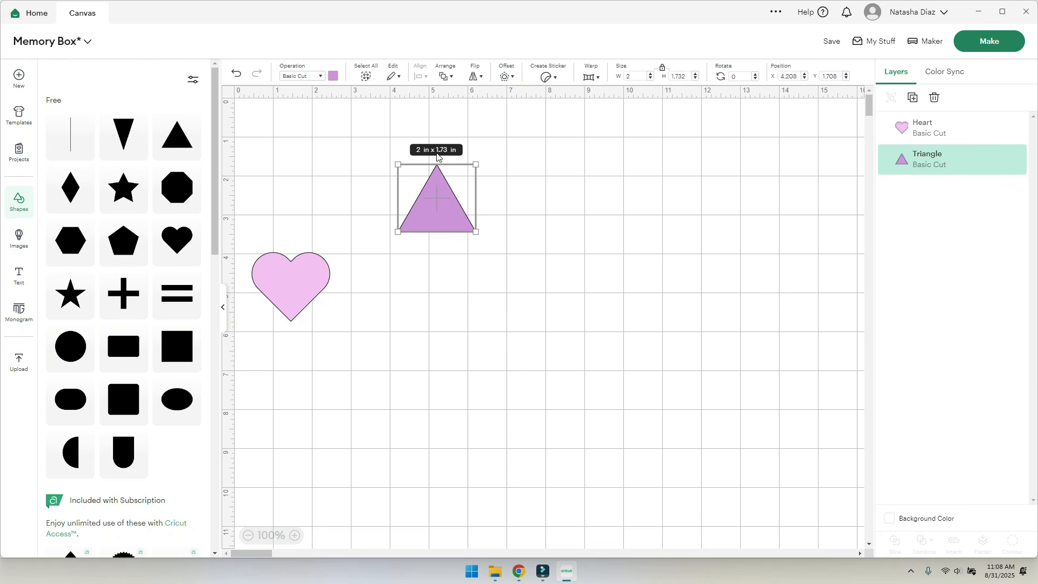
drag(475, 227, 669, 385)
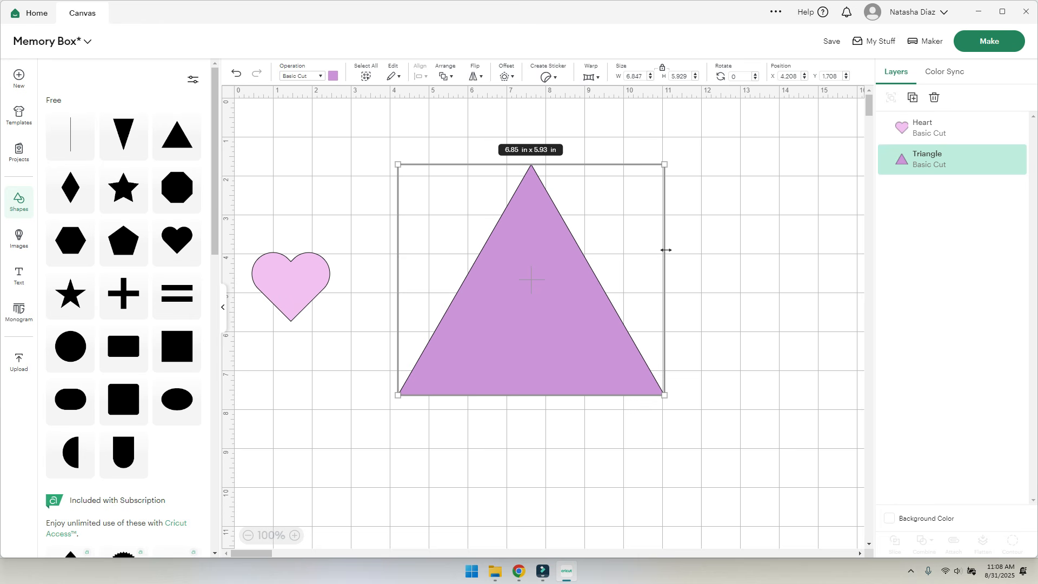
click(643, 76)
text(6)
key(Return)
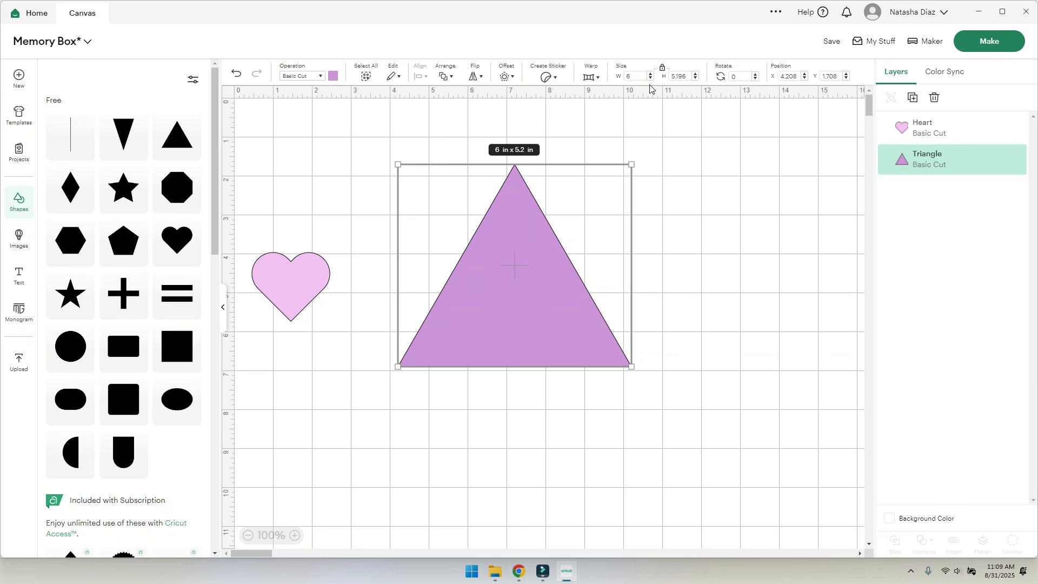
- Unlock the size proportions and set the triangle to W 6 in and H 6 in
click(663, 70)
drag(629, 161, 666, 145)
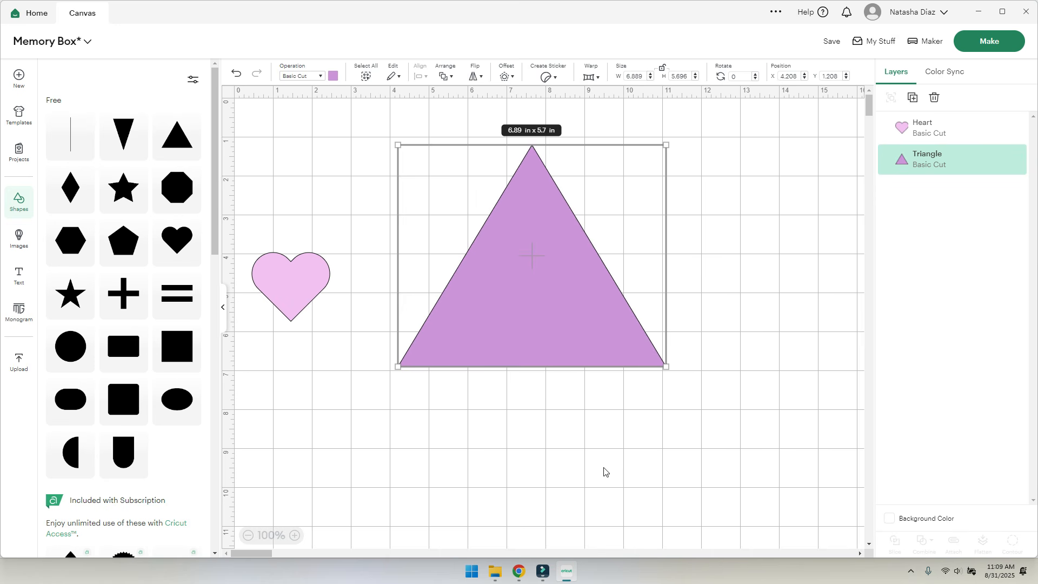
click(639, 77)
double_click(642, 76)
text(6)
key(Return)
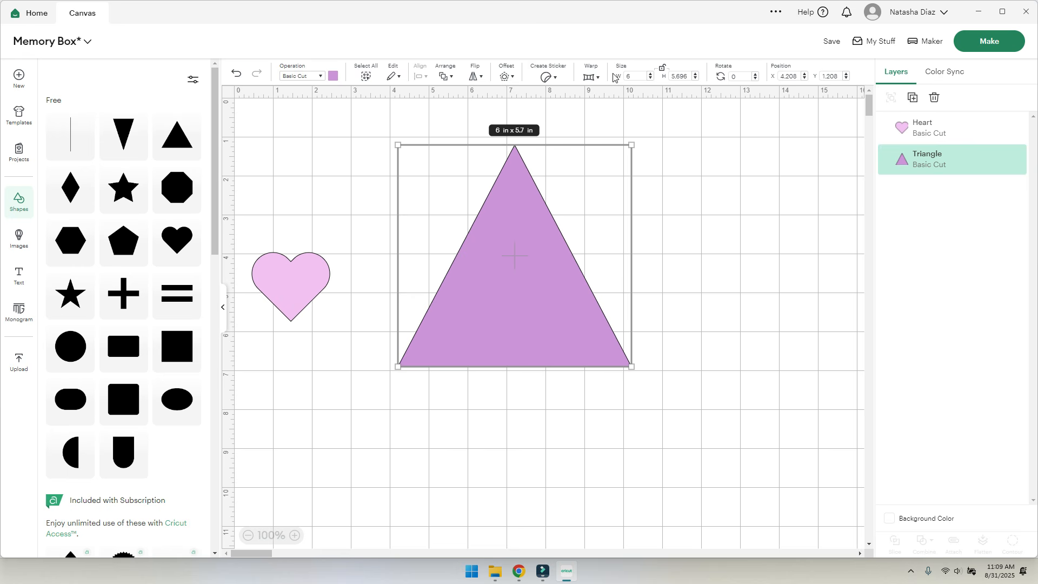
double_click(689, 76)
text(6)
key(Return)
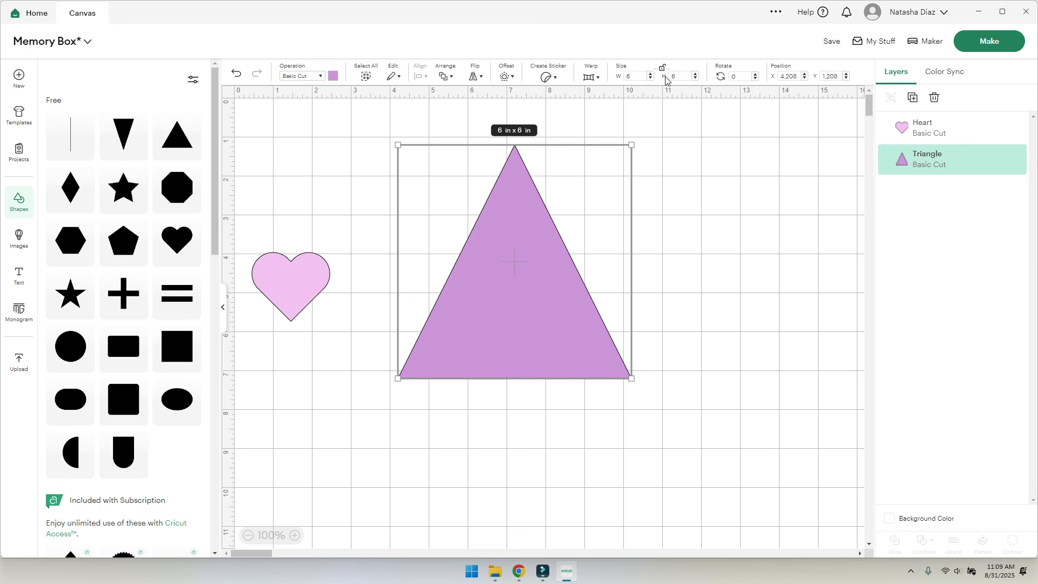
click(768, 434)
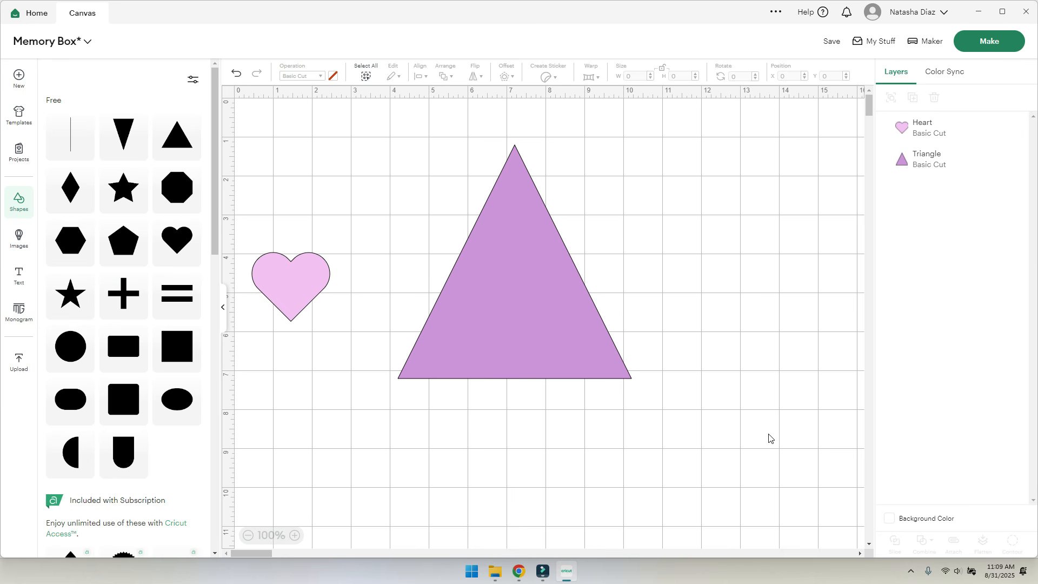
- Relock the triangle's proportions, then resize the heart and try placing it on the triangle
click(547, 238)
click(662, 68)
click(660, 69)
click(662, 69)
click(280, 284)
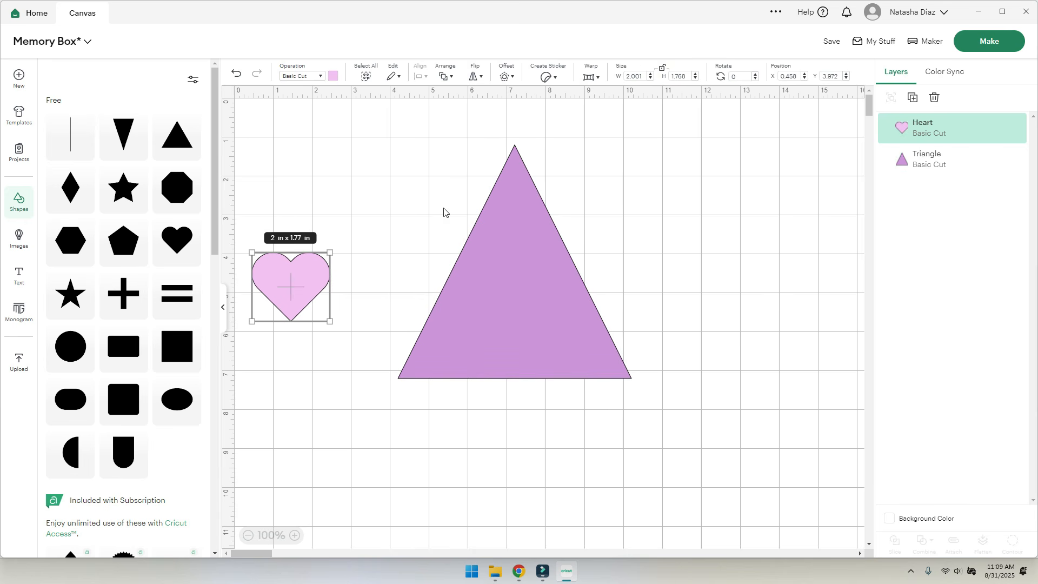
drag(329, 321, 486, 362)
drag(332, 302, 508, 306)
drag(641, 260, 590, 272)
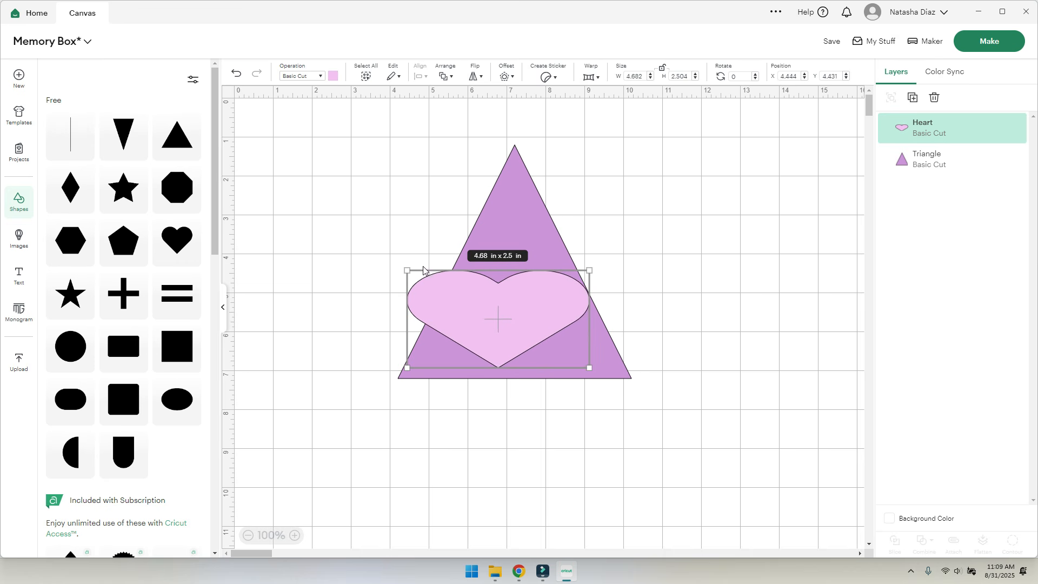
drag(407, 270, 439, 272)
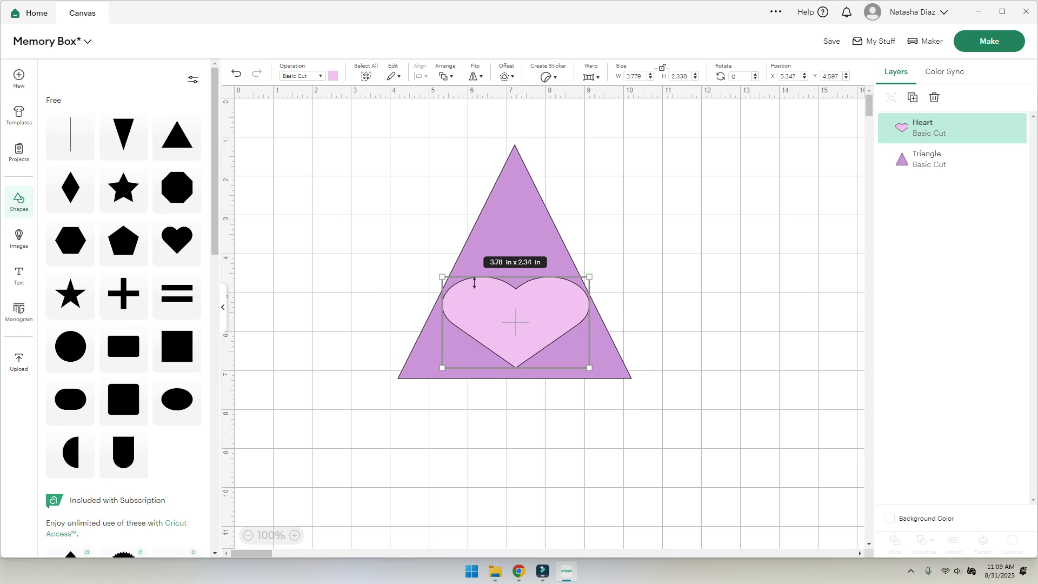
drag(533, 341, 530, 339)
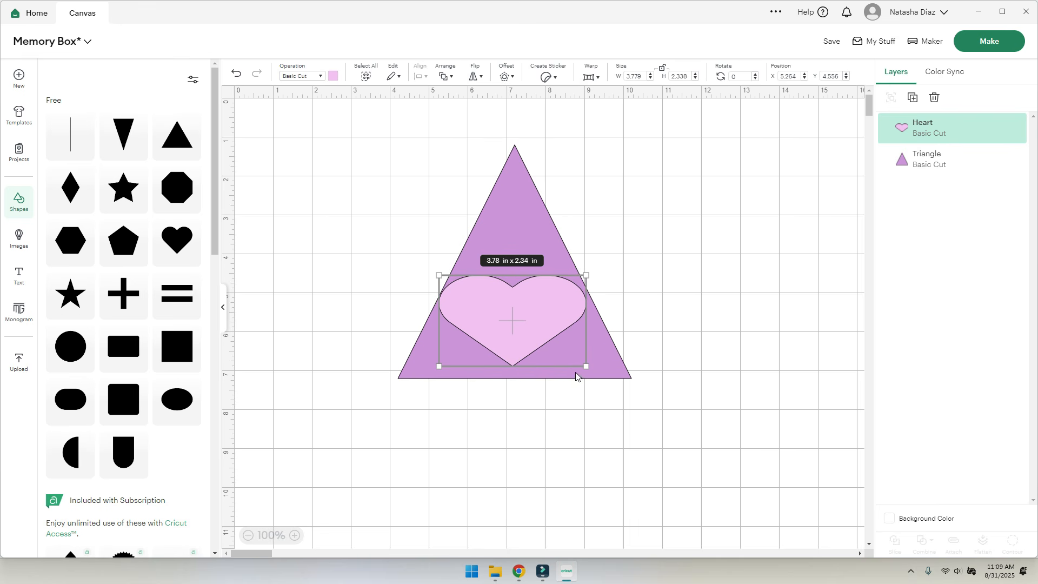
drag(566, 366, 566, 382)
drag(526, 306, 529, 297)
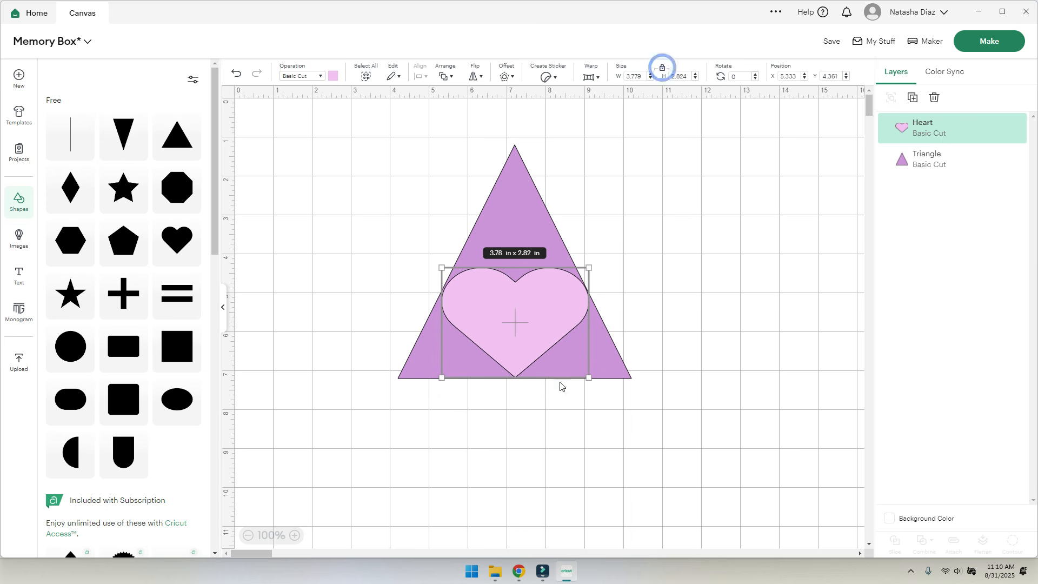
- Enlarge the heart to 5.51 × 4.12 in, set it right of the triangle, and choose Make
drag(527, 325, 654, 241)
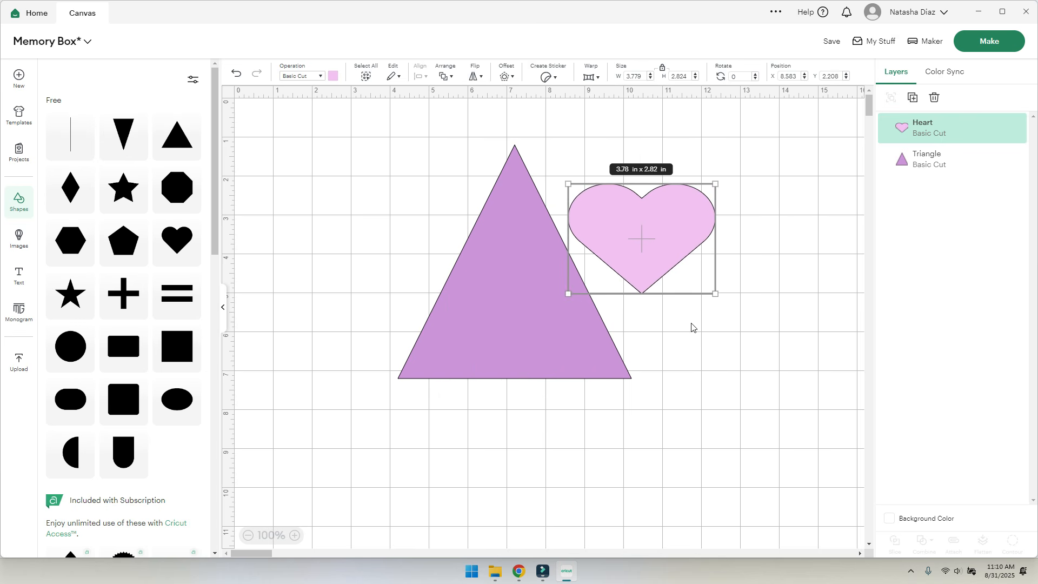
drag(719, 294, 832, 390)
drag(769, 374, 733, 344)
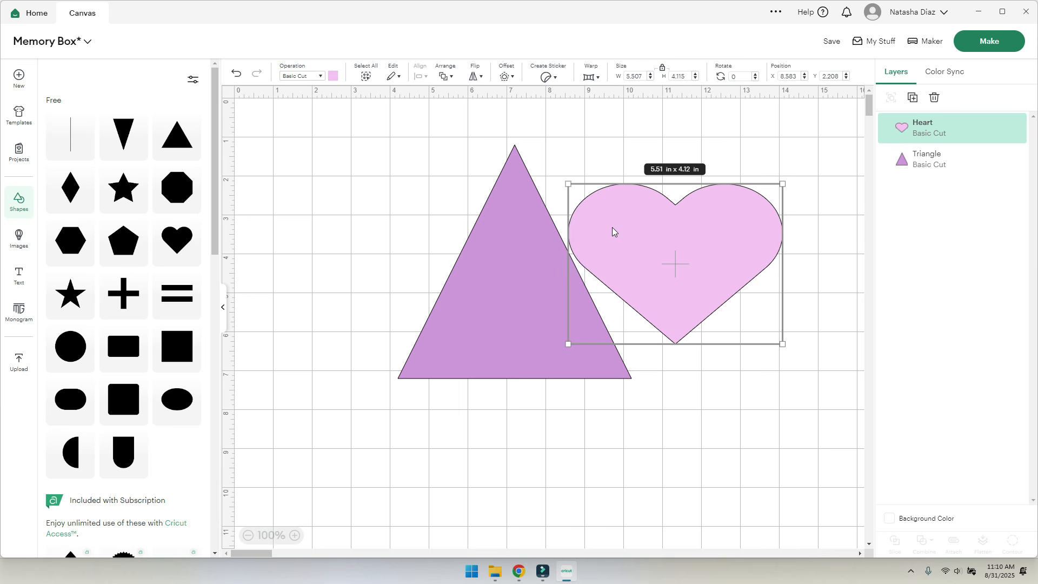
drag(612, 227, 640, 190)
drag(498, 313, 402, 342)
drag(671, 234, 632, 286)
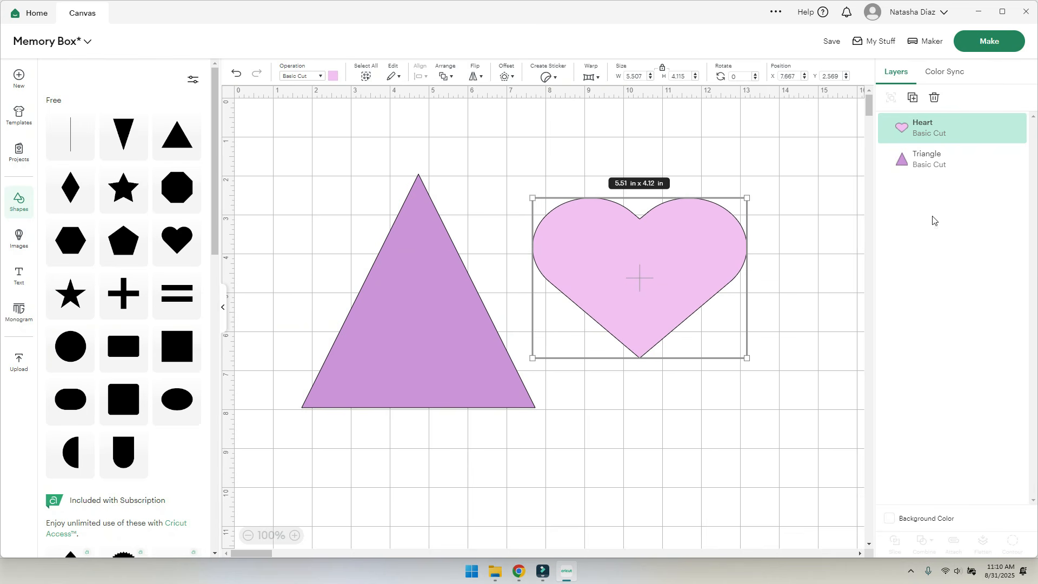
click(992, 48)
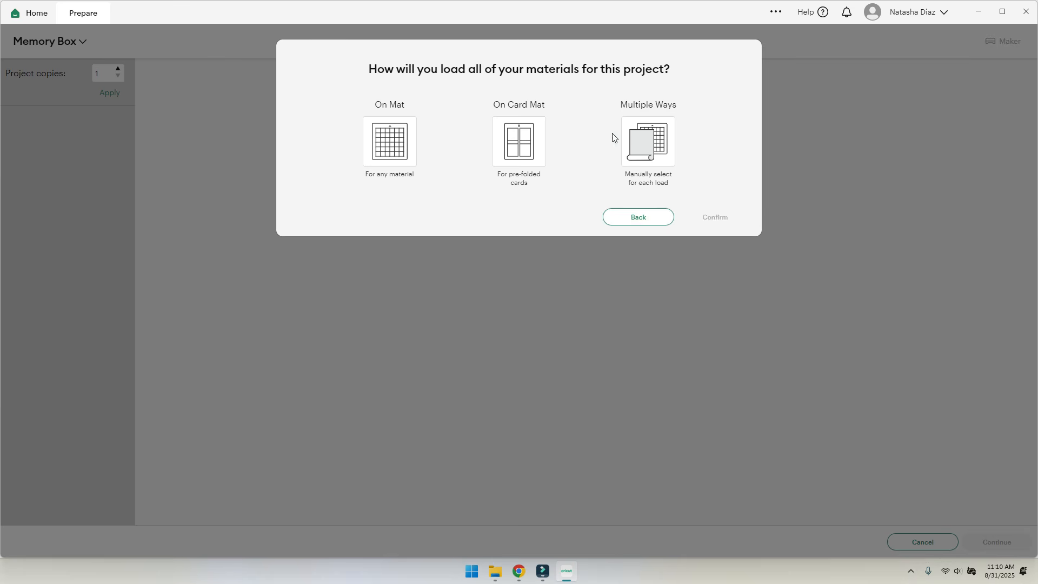
- Load materials On Mat (12 × 12 in), remembering the choice, and preview the triangle mat and heart mat
click(387, 139)
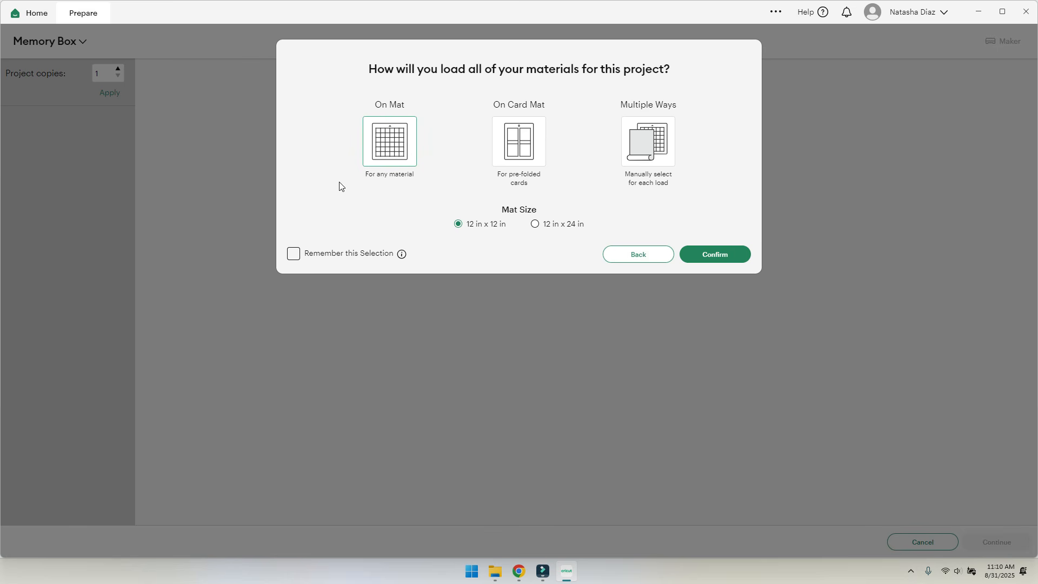
click(294, 253)
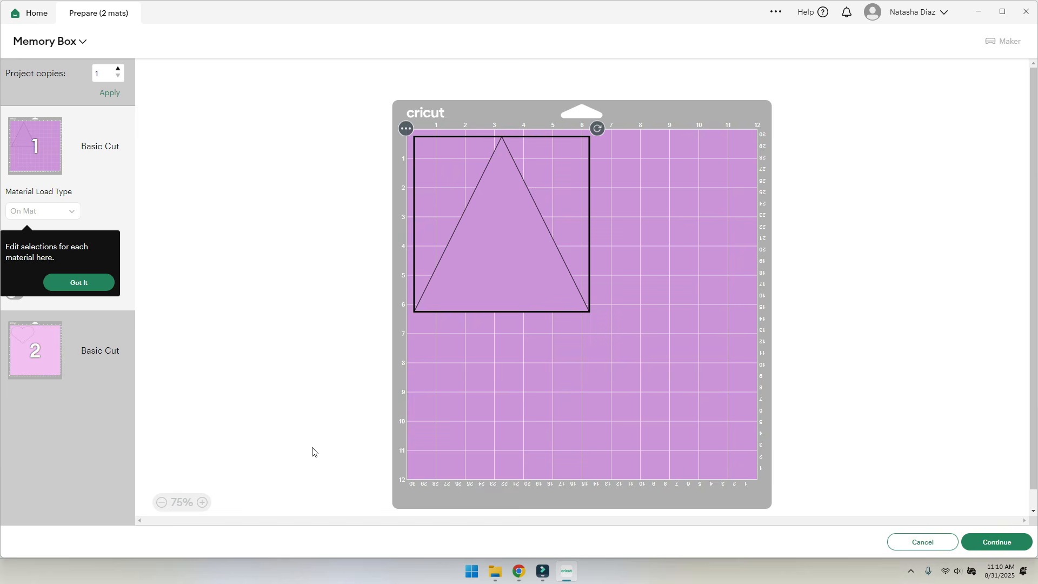
click(68, 282)
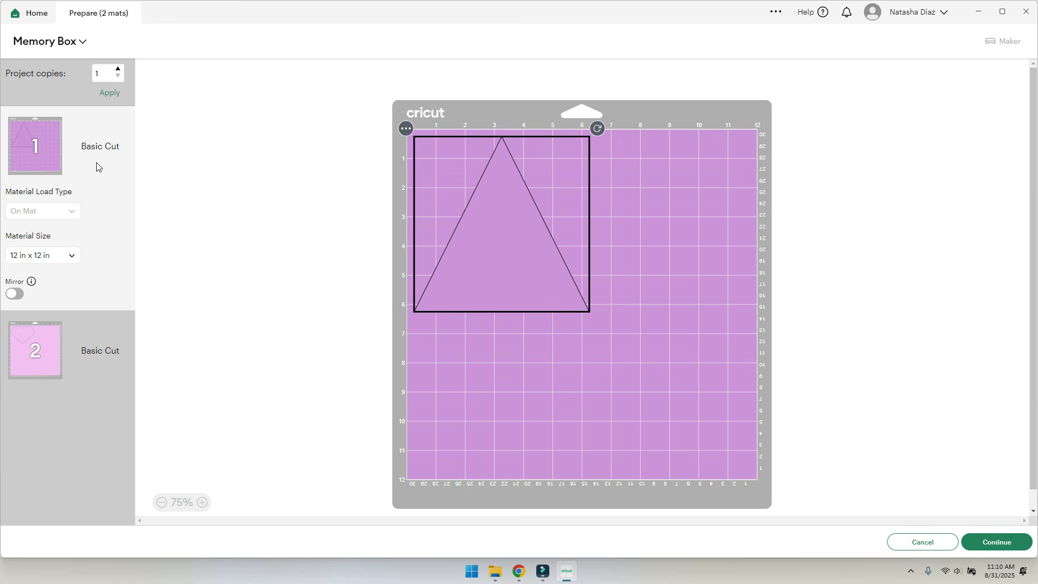
click(35, 350)
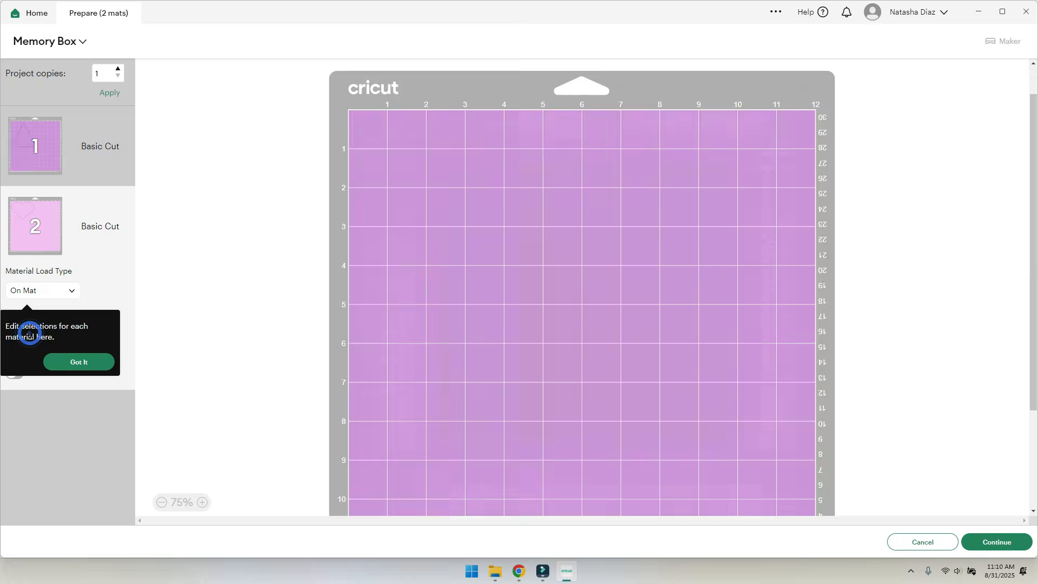
click(56, 142)
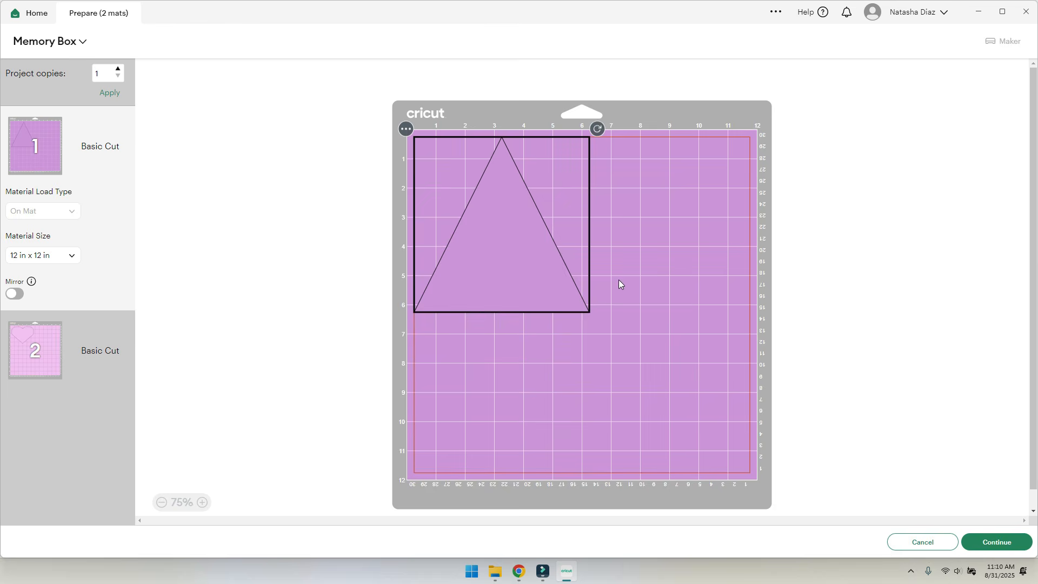
click(79, 355)
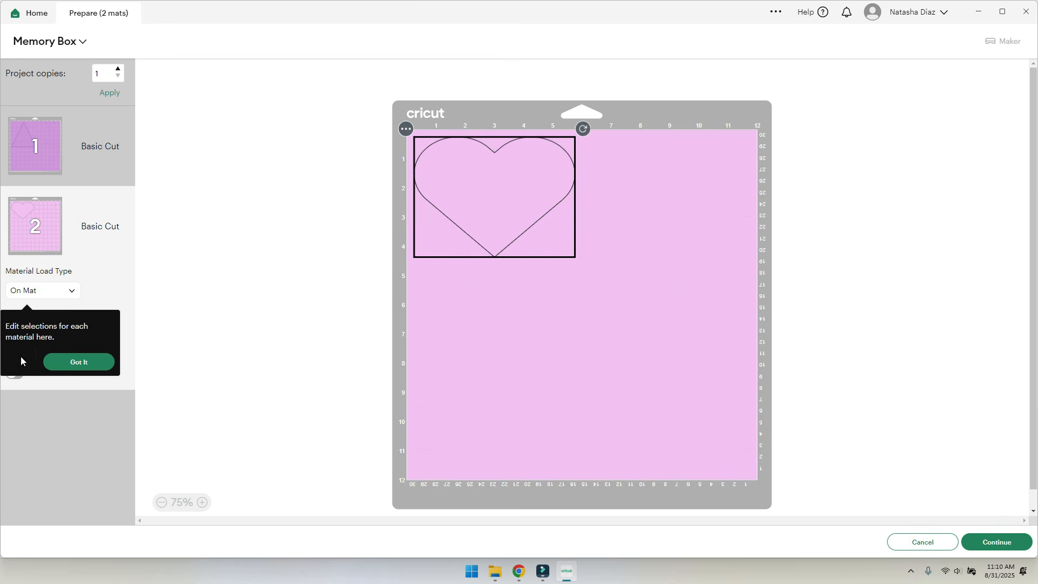
click(80, 365)
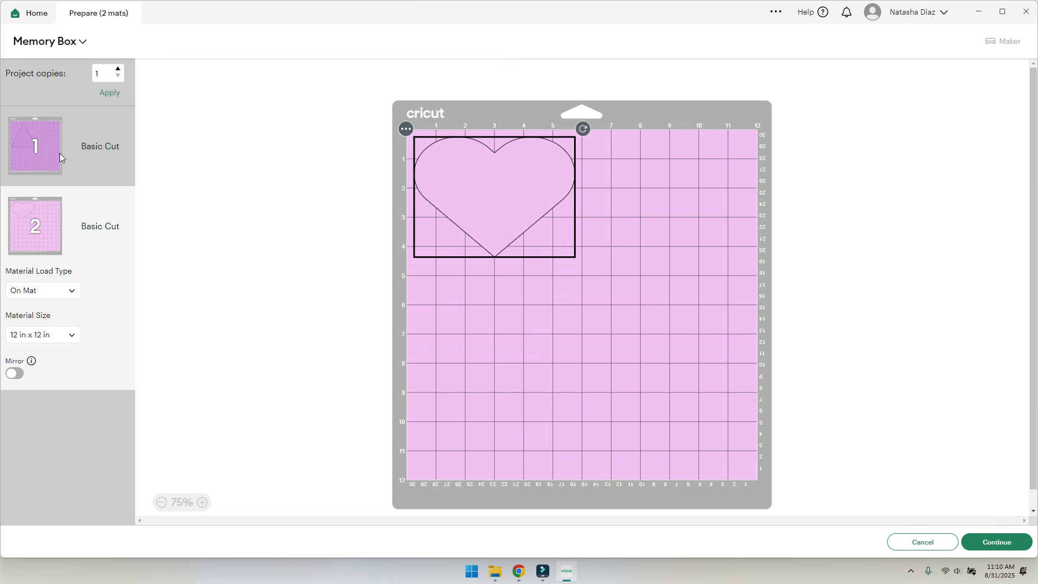
click(49, 175)
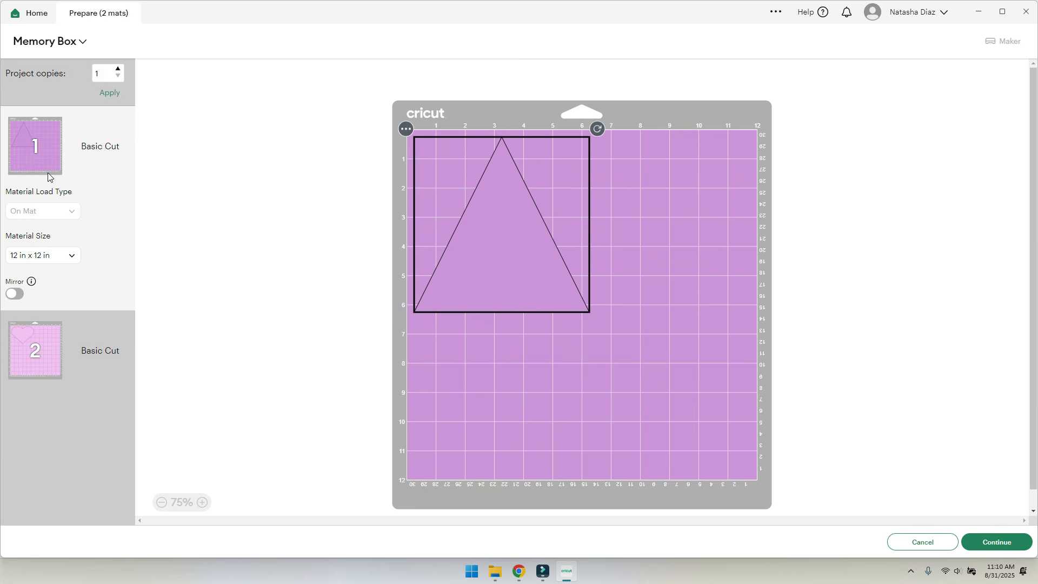
- Set mat 1's material size to 8.5 × 11 in (Letter), keeping the triangle at the top-left
click(57, 260)
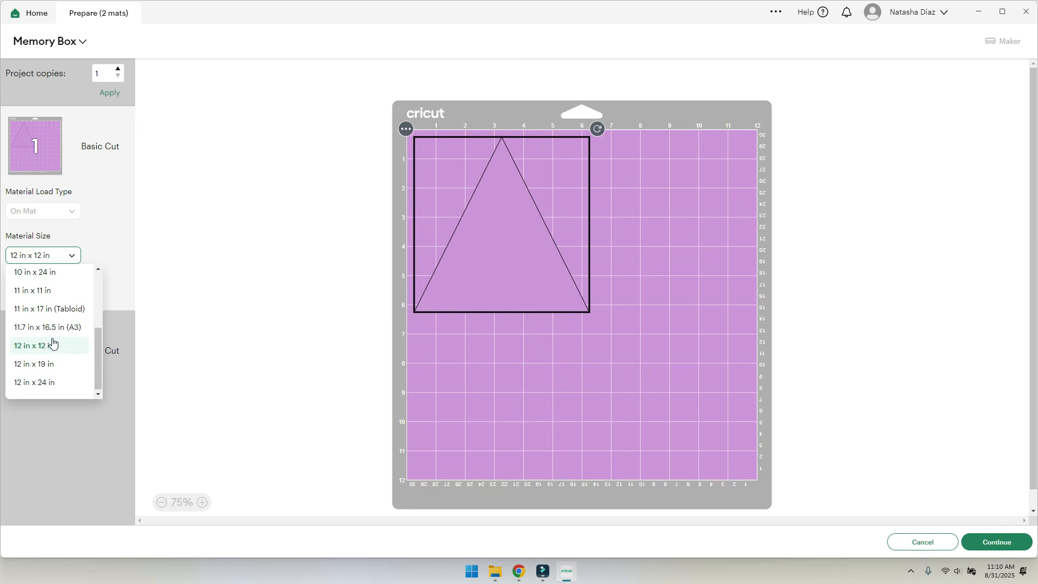
scroll(54, 340, up, 2)
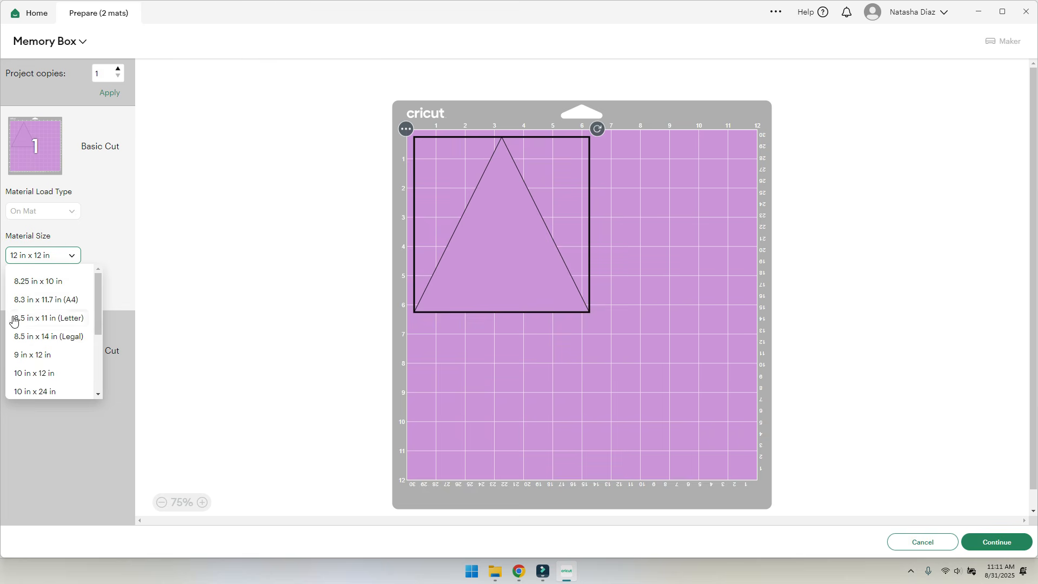
click(52, 320)
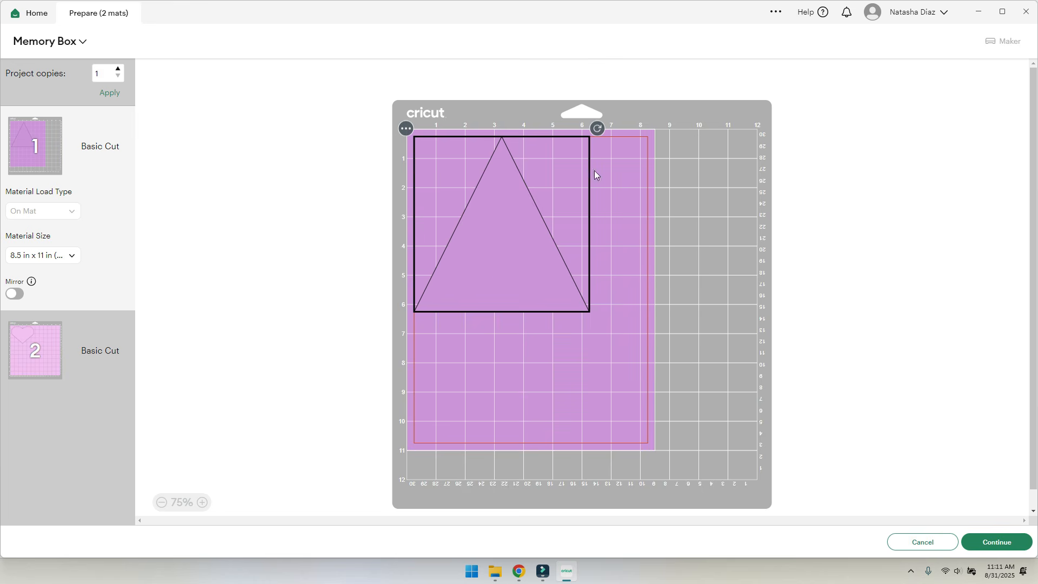
drag(542, 245, 499, 247)
- Review both mats, leaving mat 2's material size unchanged, then cancel back to the Memory Box canvas
click(32, 347)
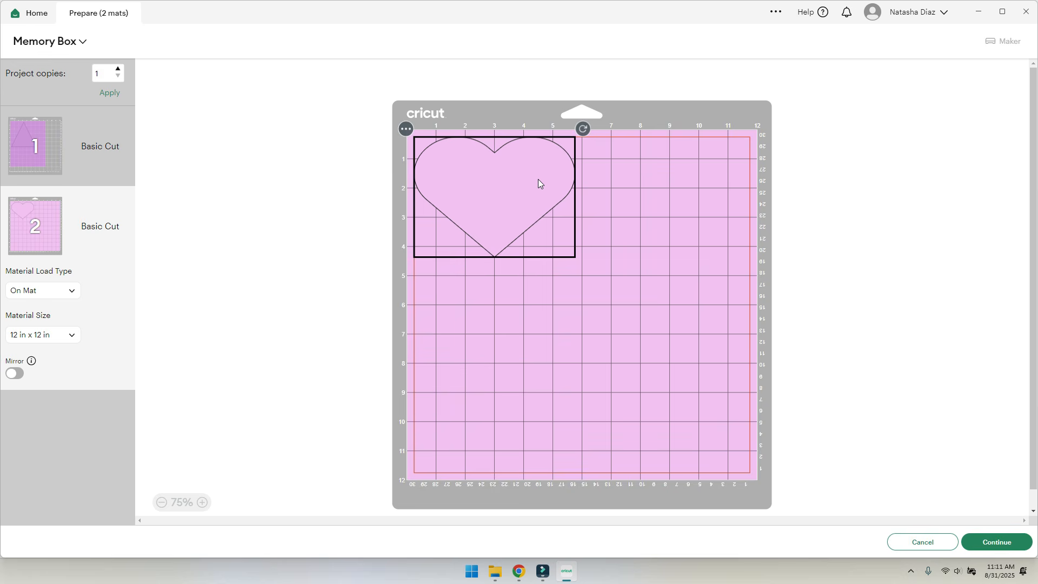
click(43, 336)
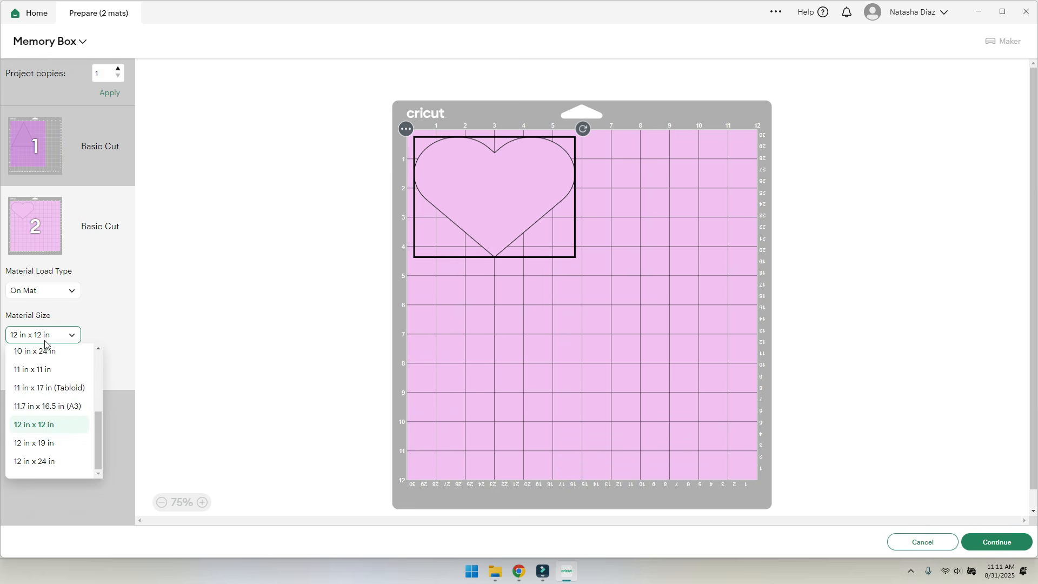
click(111, 329)
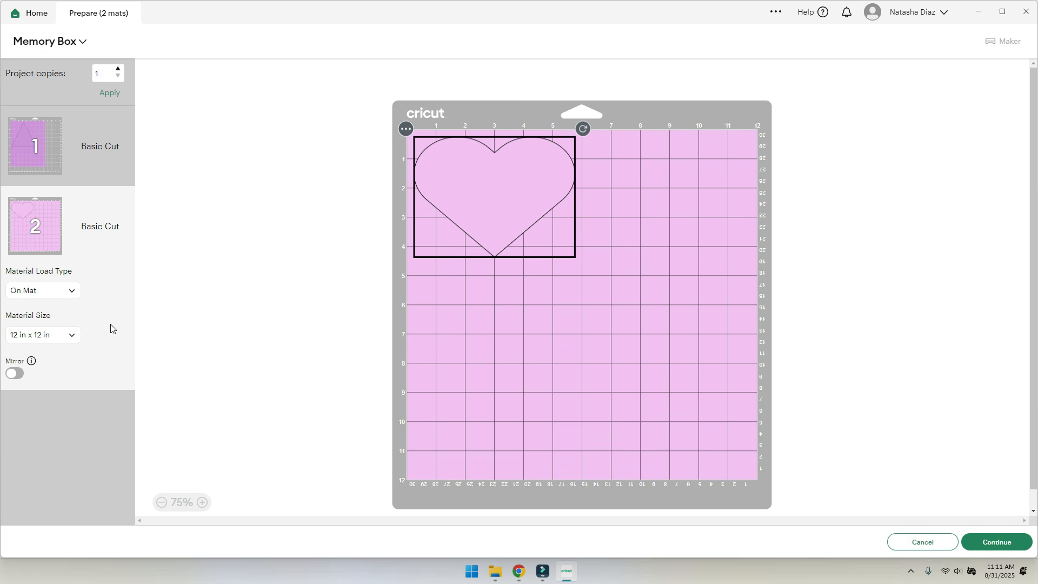
click(61, 144)
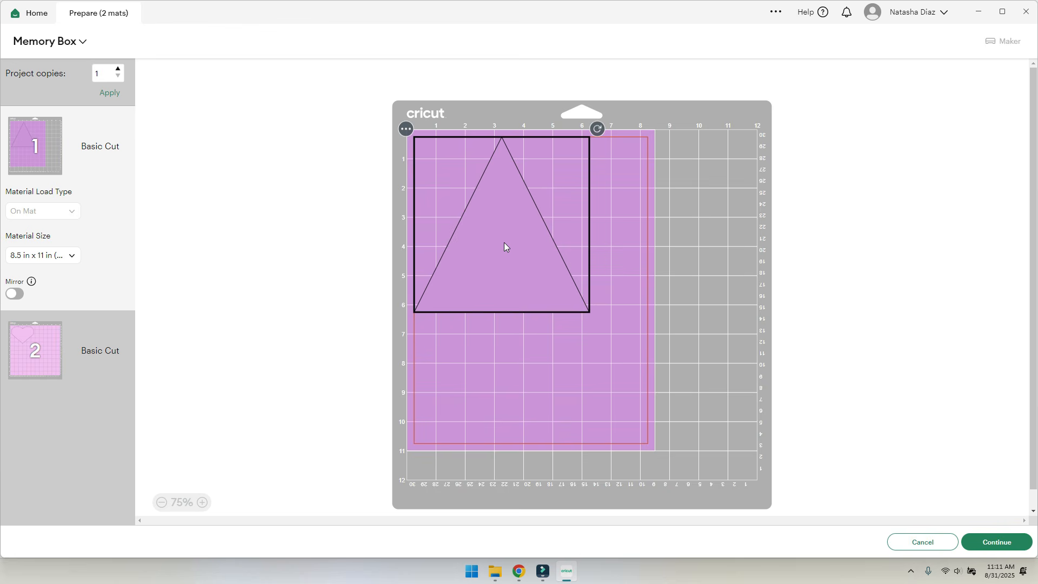
click(922, 541)
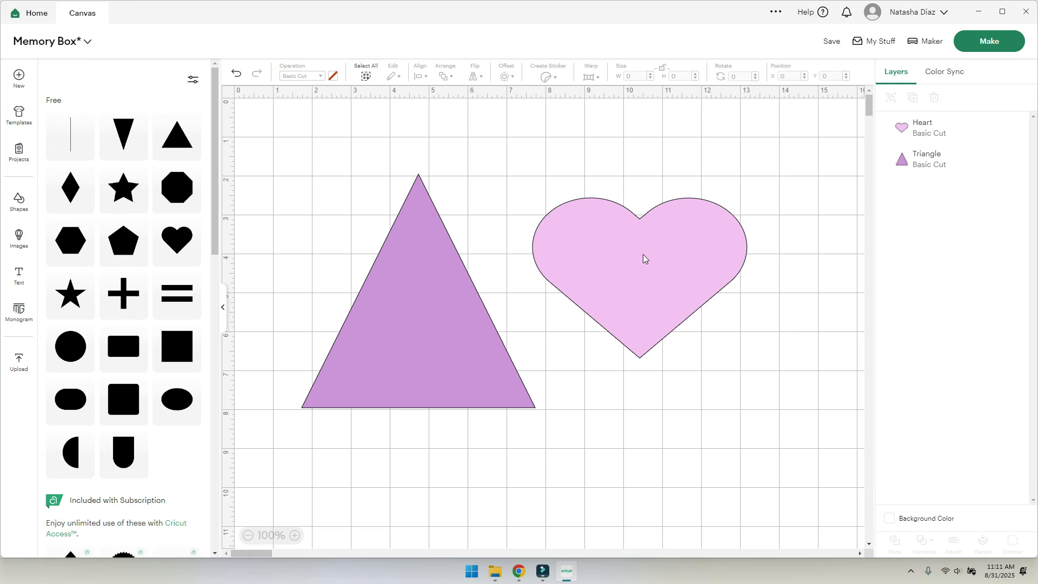
- Insert a purple 2 in square, send the design to Make, and place the square at mat 1's top-right
click(178, 349)
drag(336, 216, 299, 185)
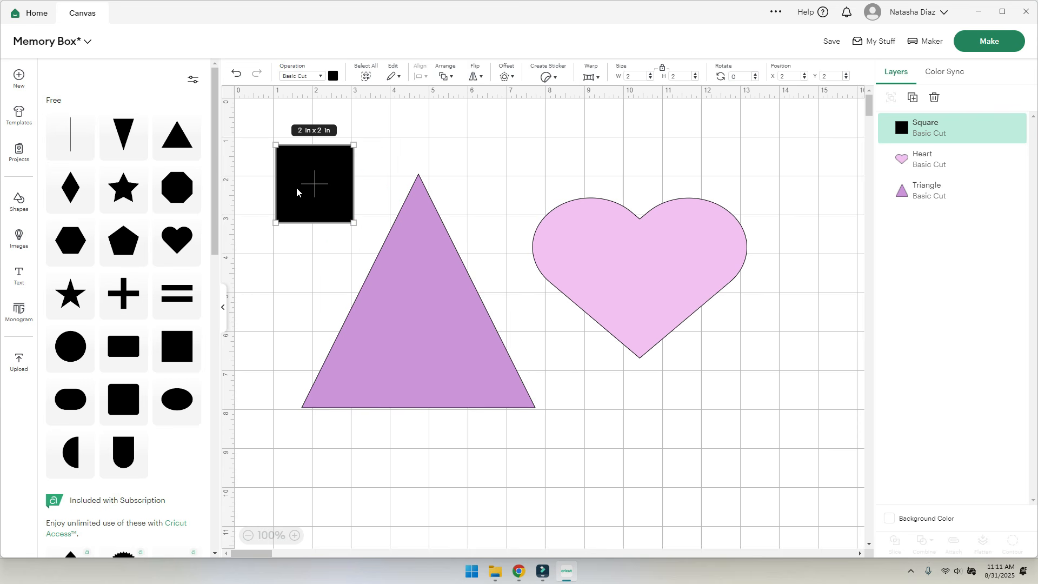
click(333, 76)
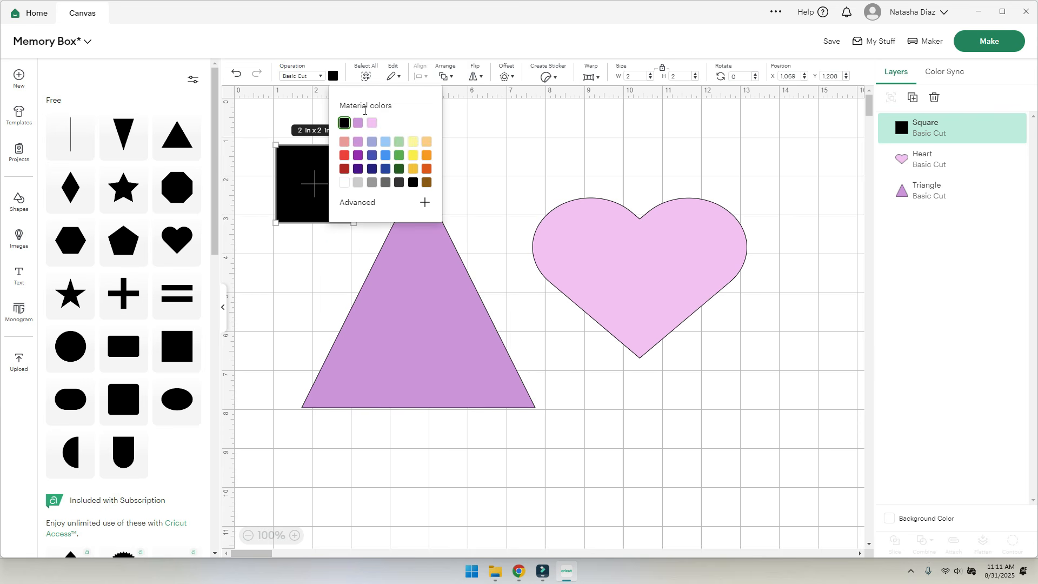
click(345, 123)
click(281, 328)
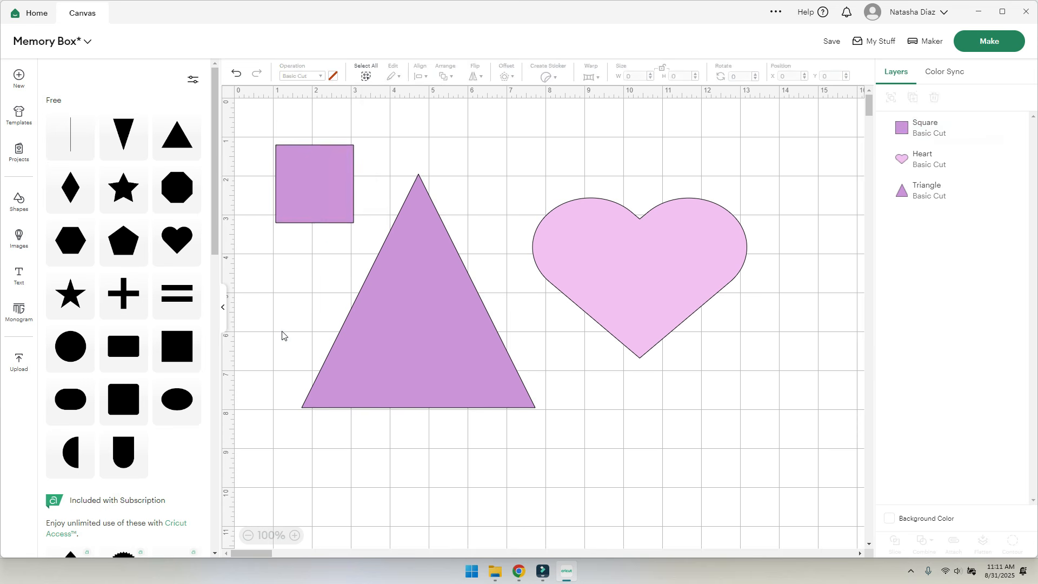
click(989, 41)
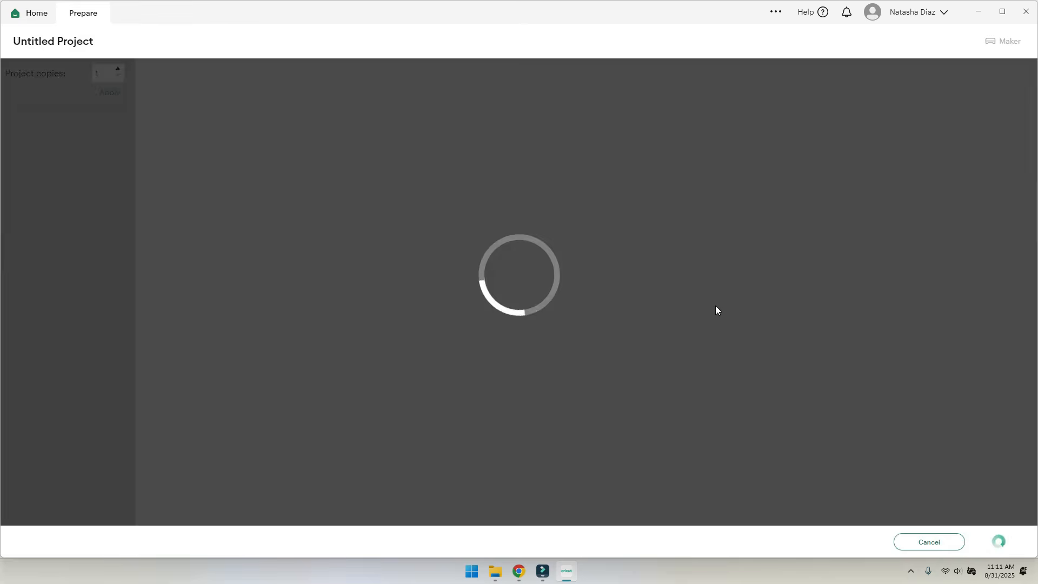
drag(625, 164, 687, 153)
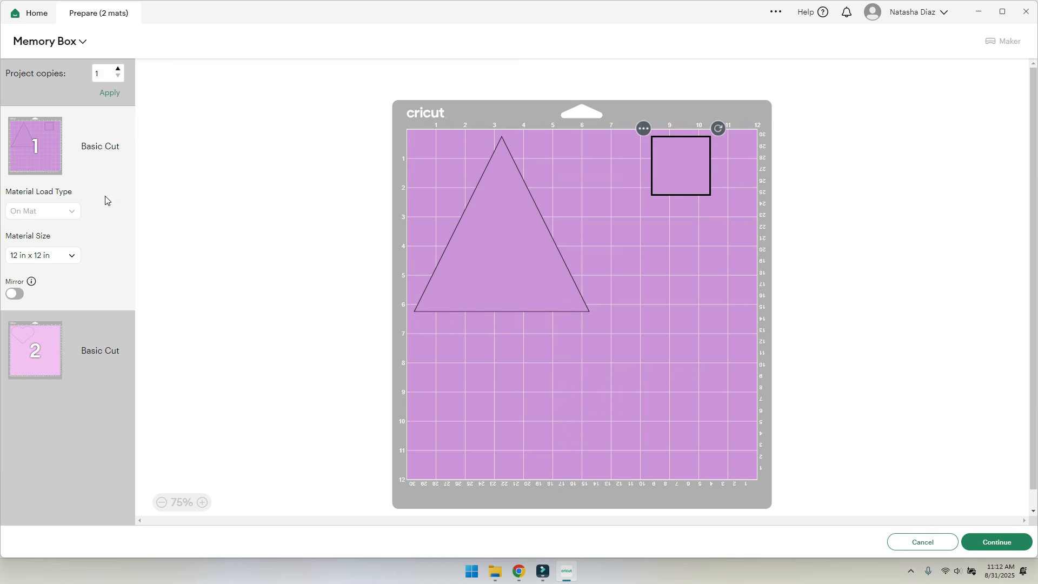
- Switch mat 1 to 8.5 × 11 in (Letter) material and select the triangle
click(72, 259)
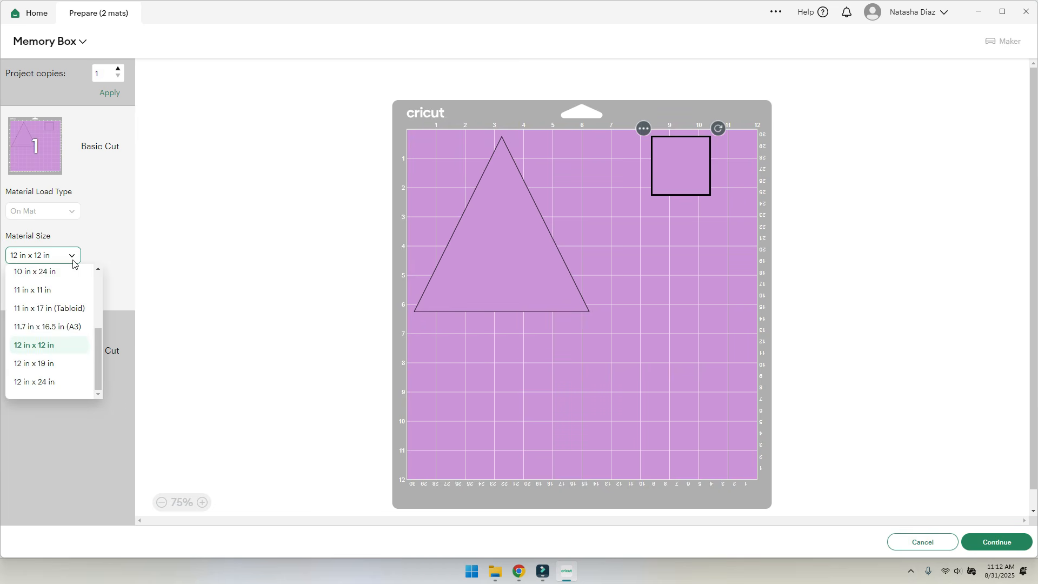
click(724, 208)
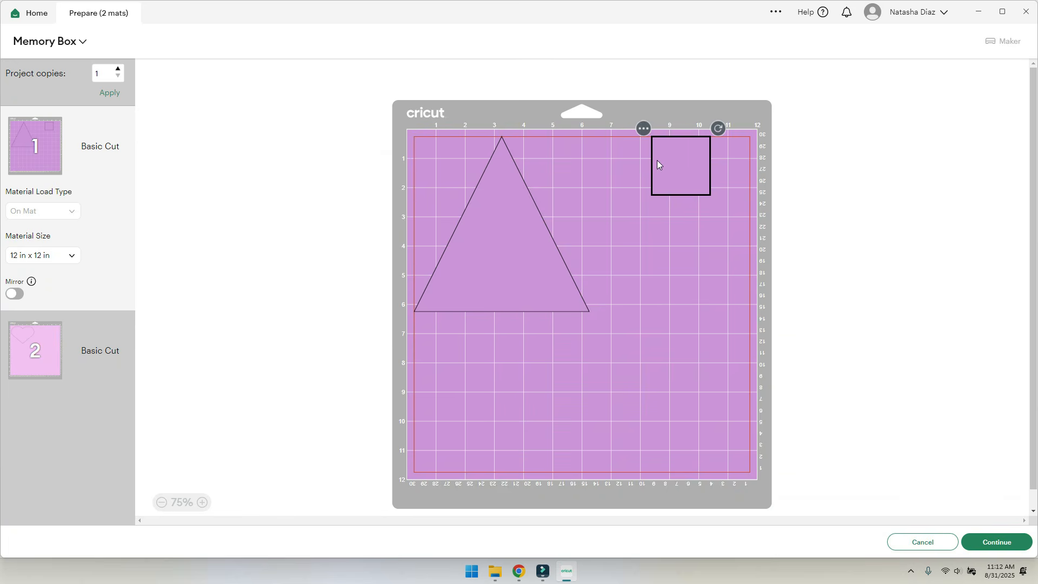
click(35, 259)
scroll(54, 308, up, 3)
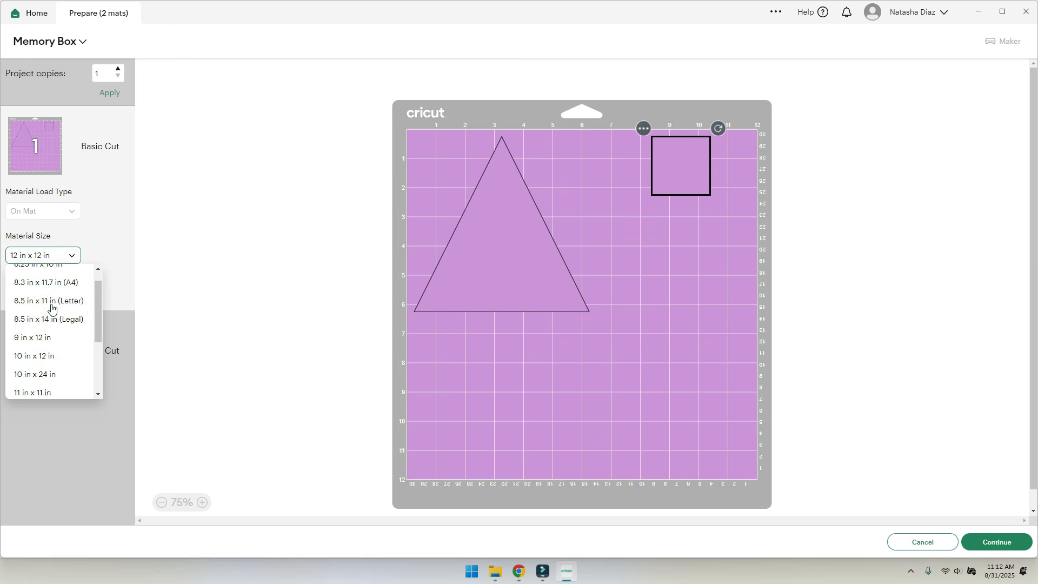
click(64, 306)
click(437, 205)
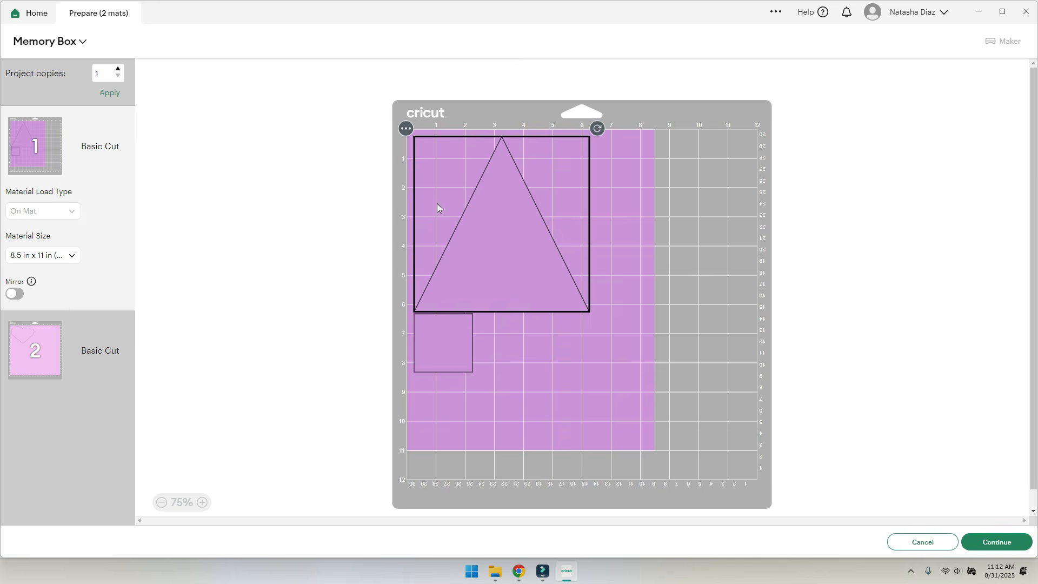
- Rotate the triangle 90° clockwise on mat 1 and set the square at the top edge beside its tip
drag(465, 338, 724, 156)
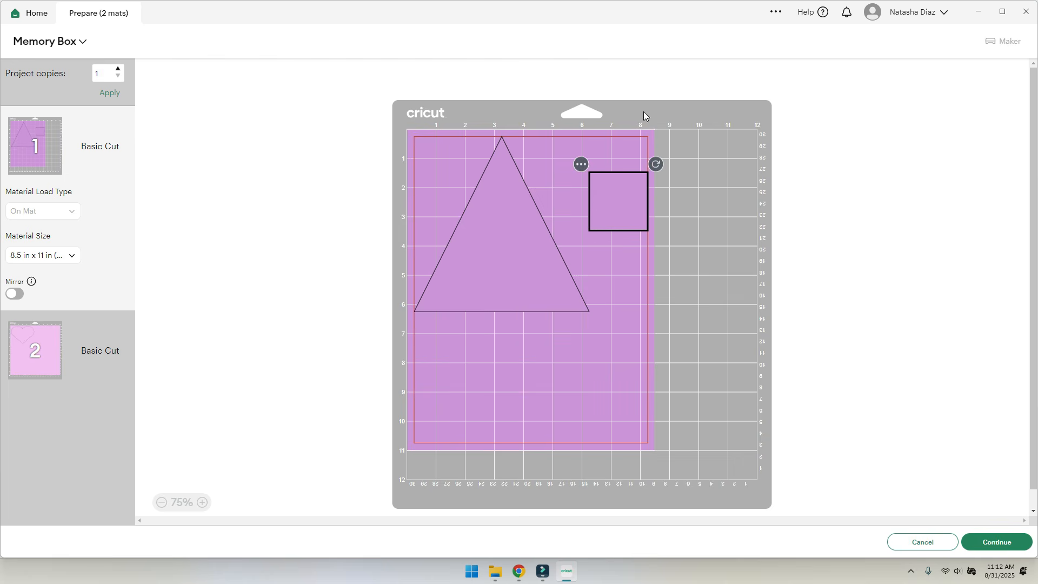
drag(611, 204, 579, 397)
click(518, 256)
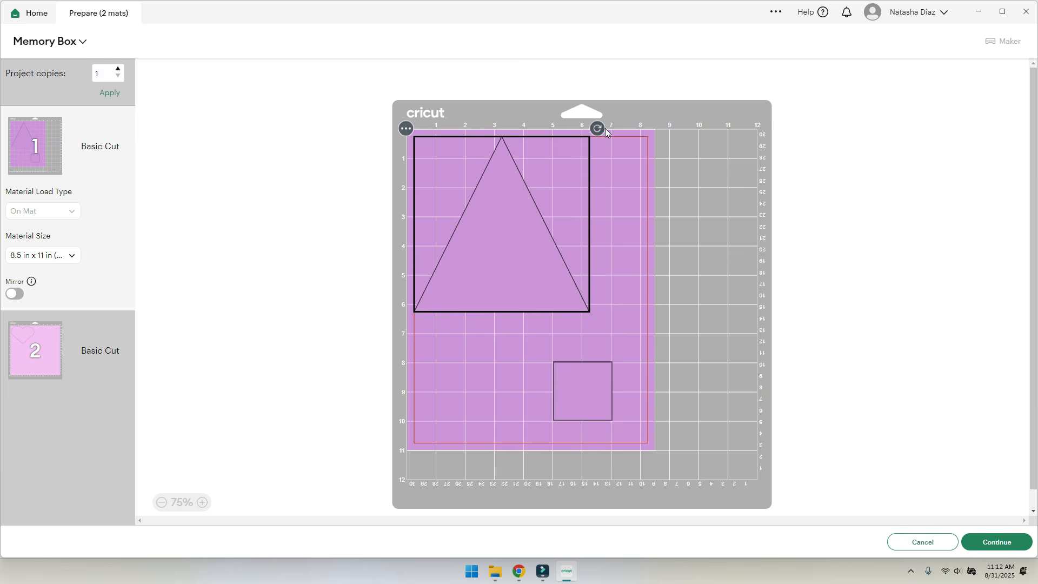
drag(598, 131, 581, 305)
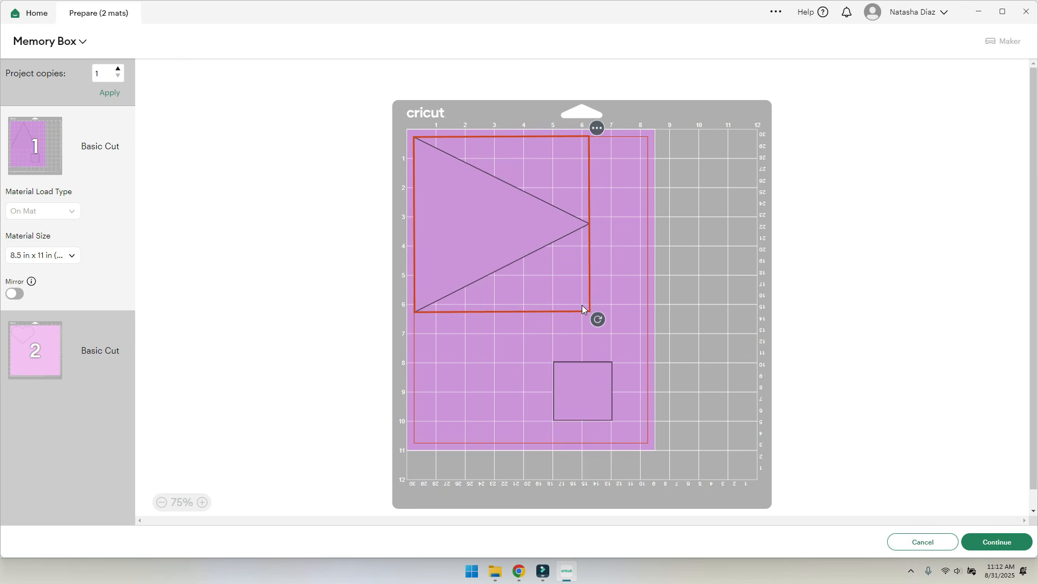
drag(499, 254, 409, 183)
drag(589, 411, 574, 184)
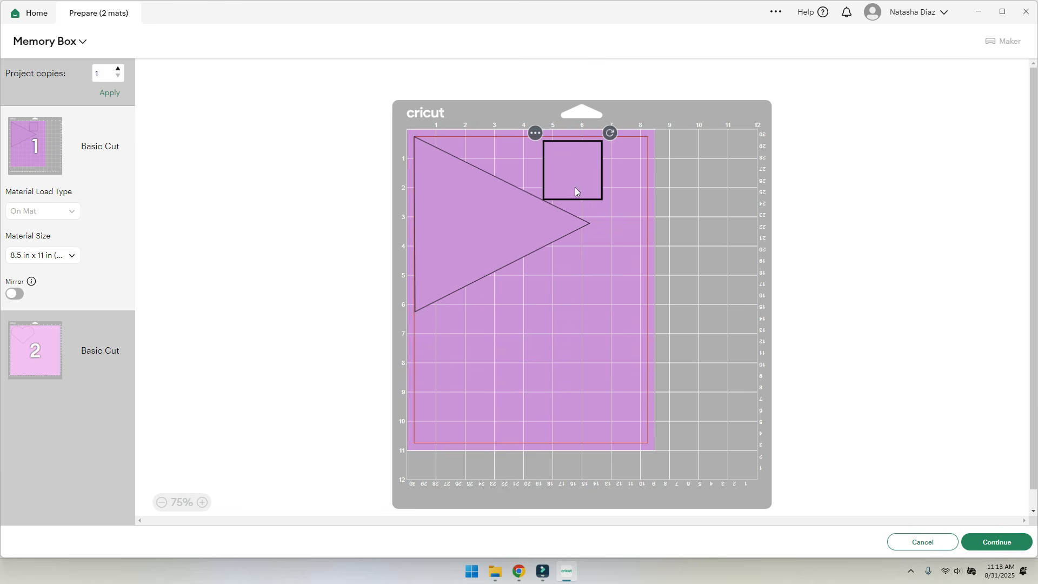
click(19, 355)
mouse_move(493, 181)
mouse_down()
mouse_move(560, 248)
mouse_move(563, 294)
mouse_move(674, 443)
mouse_move(642, 395)
mouse_move(538, 315)
mouse_move(571, 344)
mouse_move(488, 166)
mouse_up()
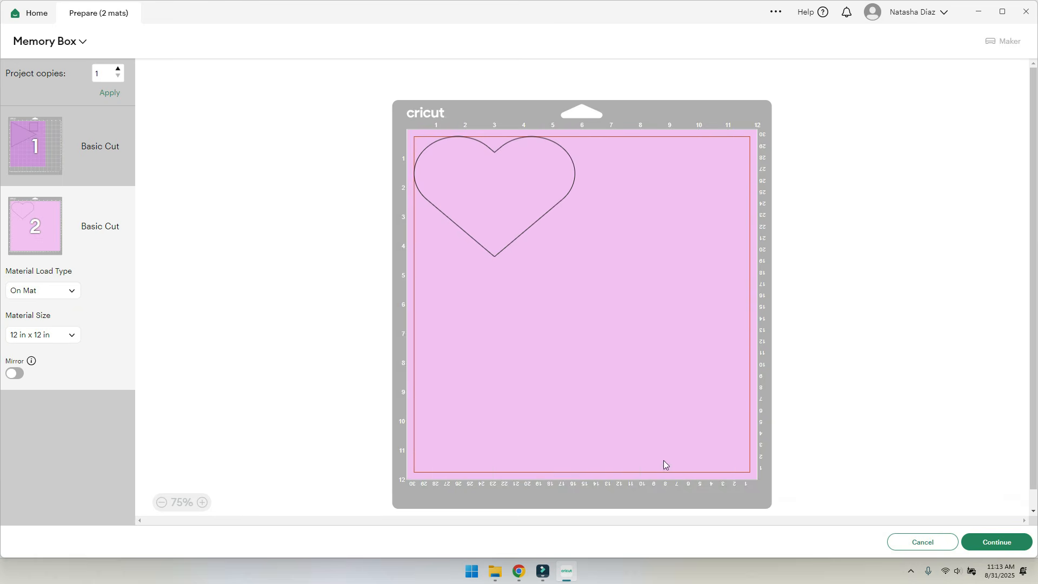
click(38, 160)
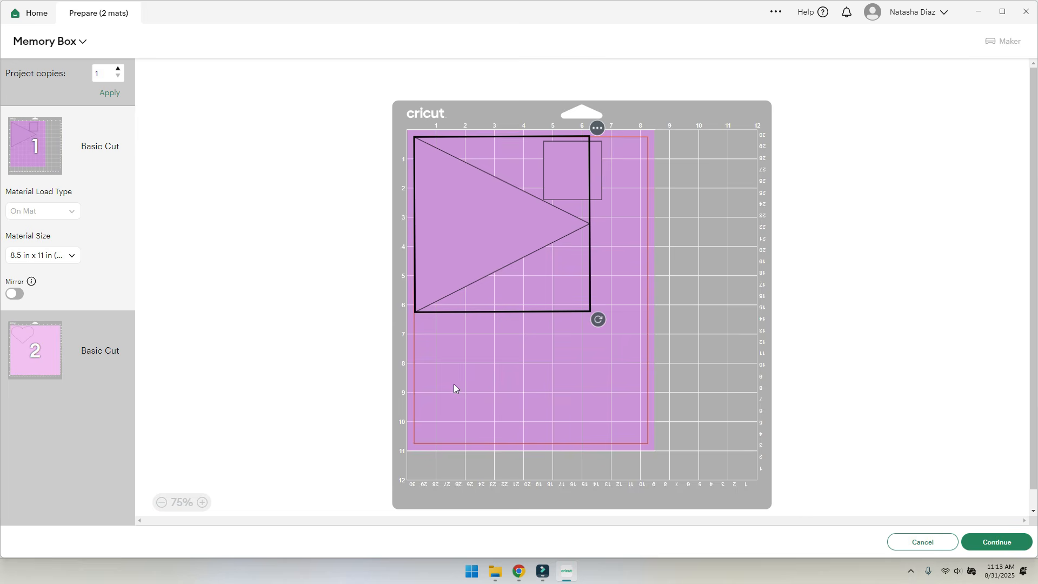
- Leave the Prepare mat preview and delete the square, triangle and heart from the canvas
click(921, 543)
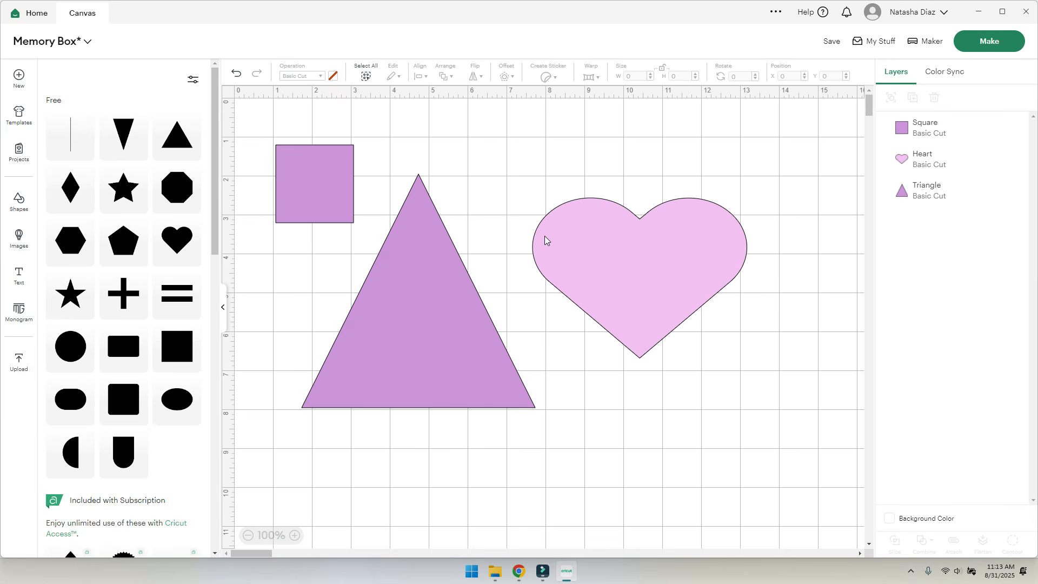
drag(764, 196, 268, 335)
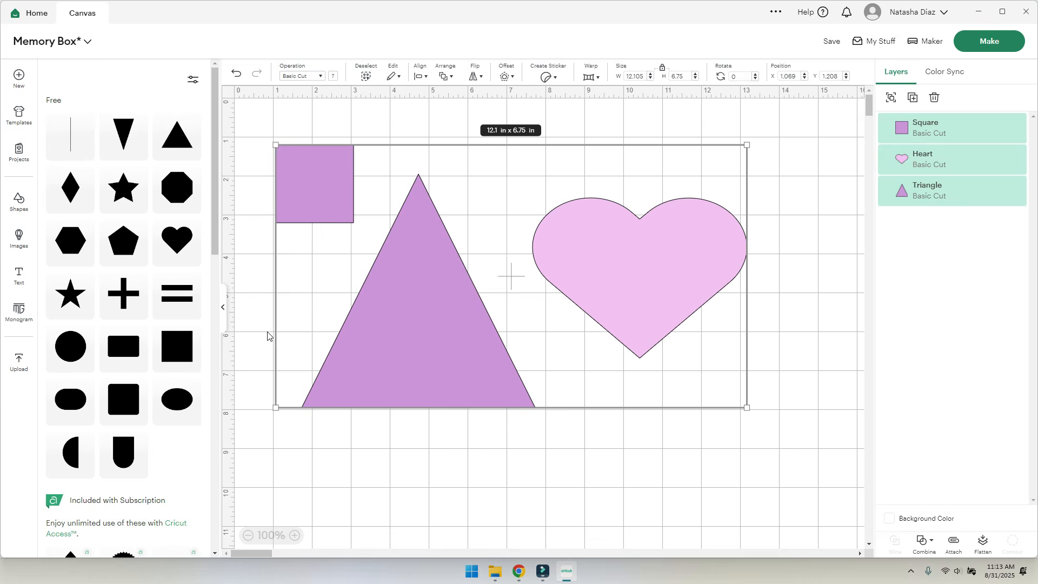
key(Delete)
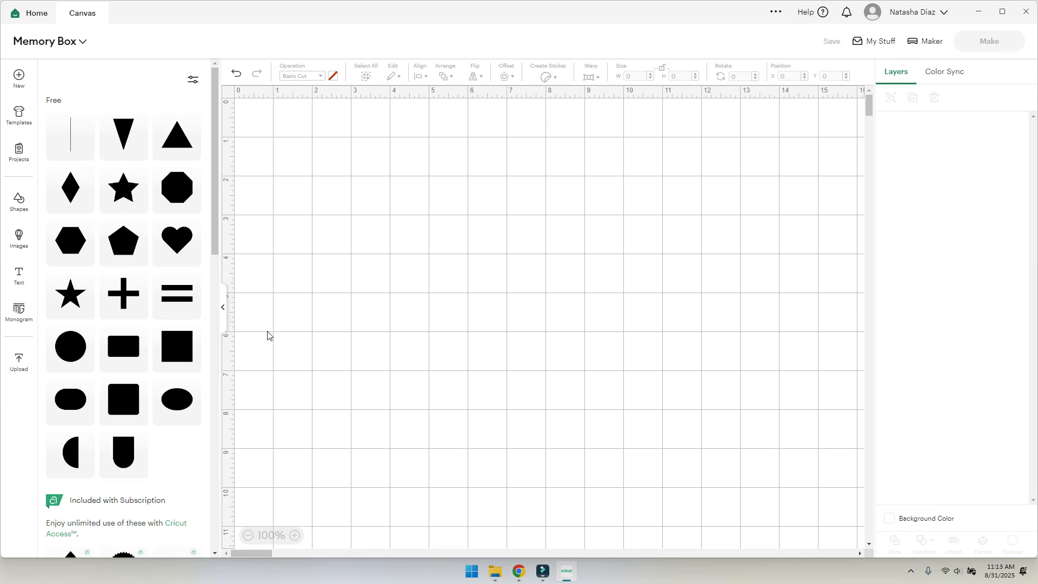
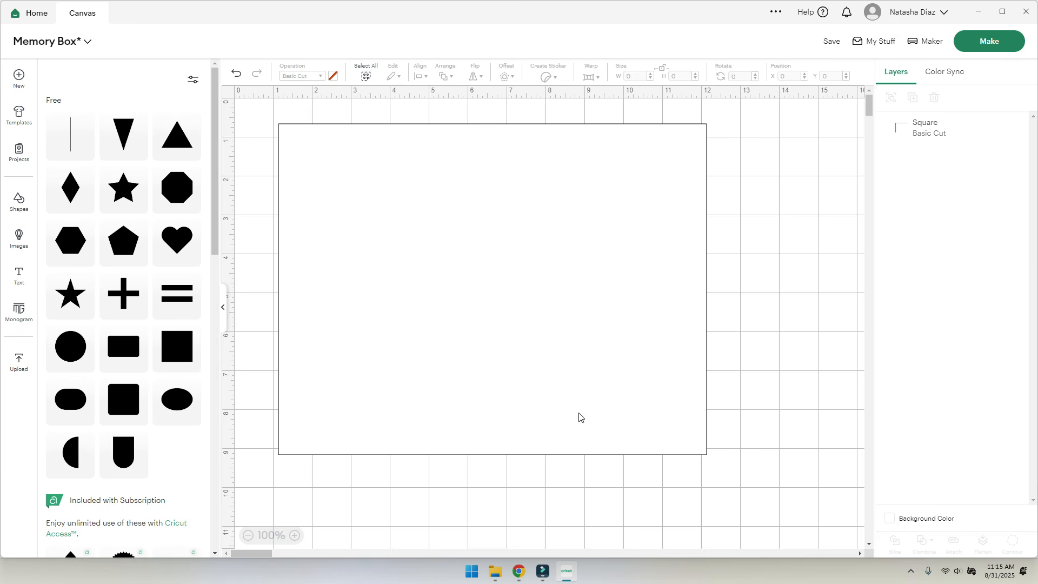
- Turn the square into a Guide and shift it slightly on the mat
click(328, 216)
click(319, 76)
click(327, 350)
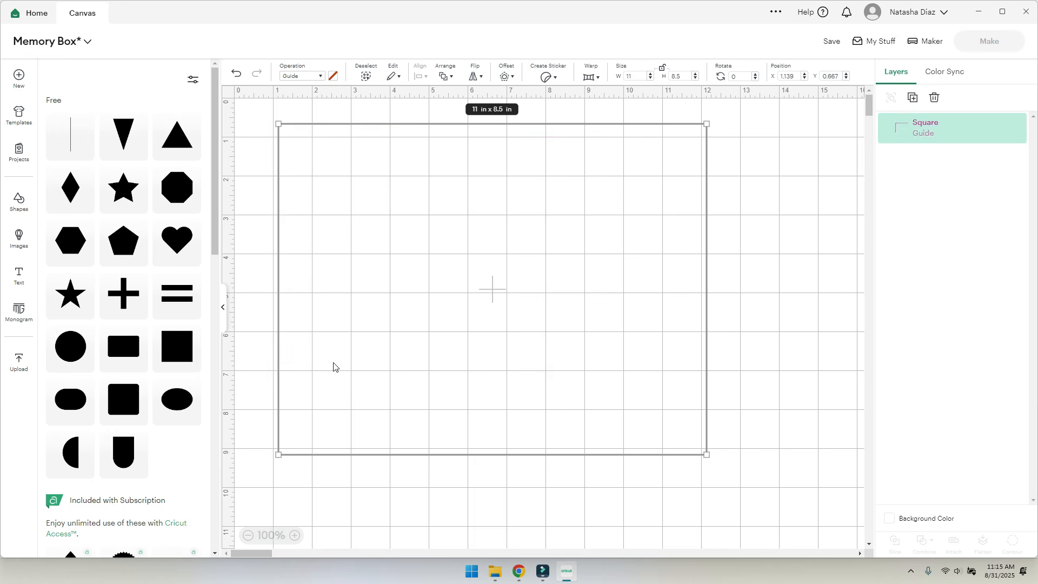
click(799, 313)
mouse_move(346, 317)
mouse_down()
mouse_move(371, 345)
mouse_move(340, 334)
mouse_up()
- Set the square back to Basic Cut and add a new text box
click(736, 324)
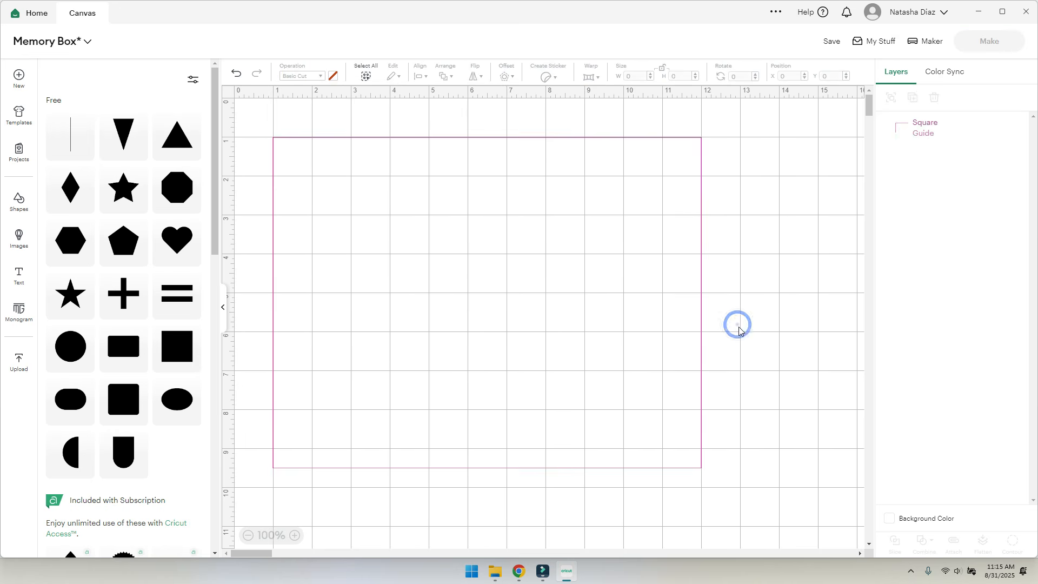
click(300, 146)
click(305, 79)
click(318, 115)
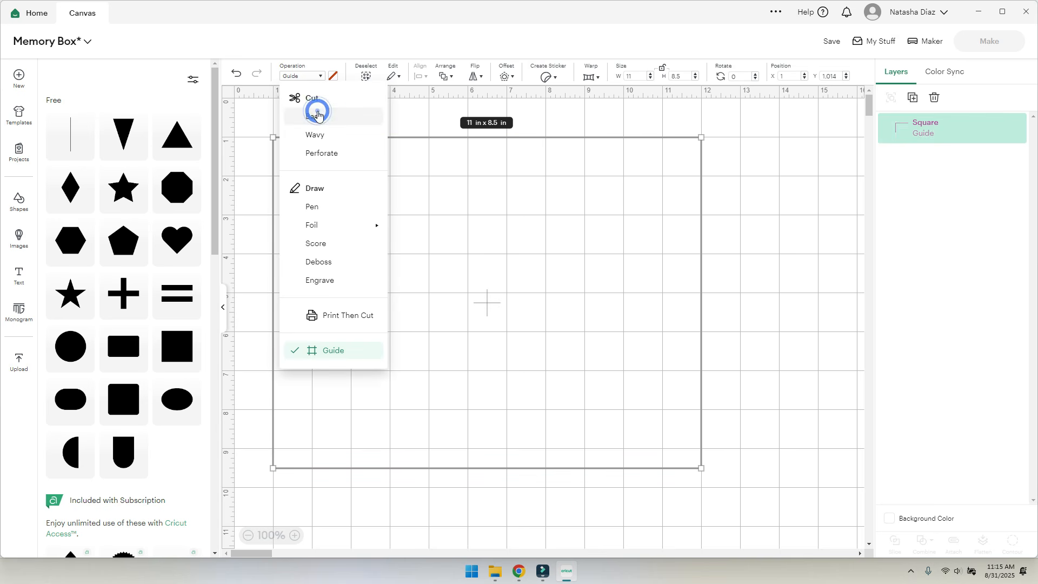
click(766, 226)
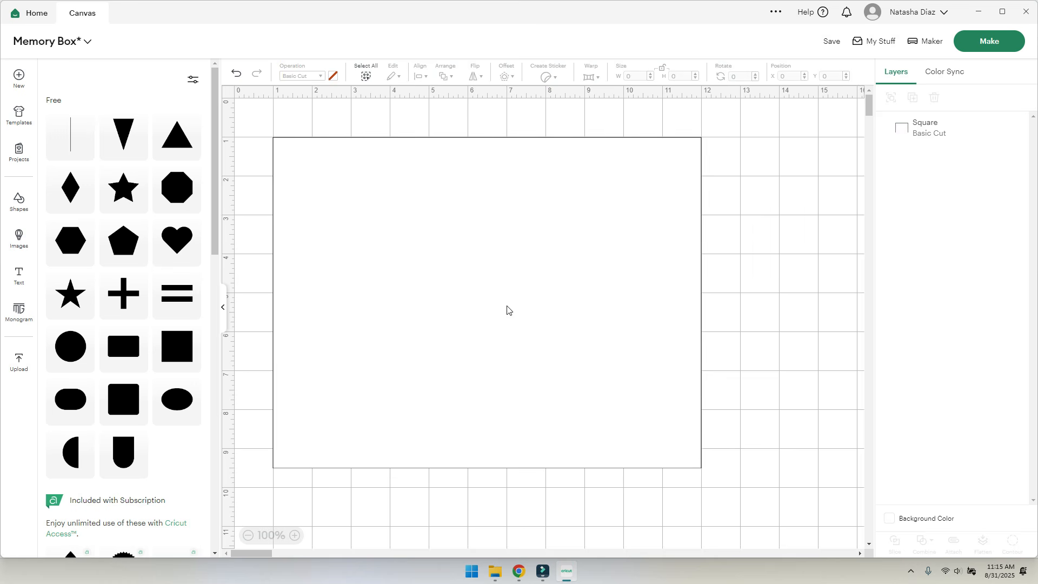
click(15, 274)
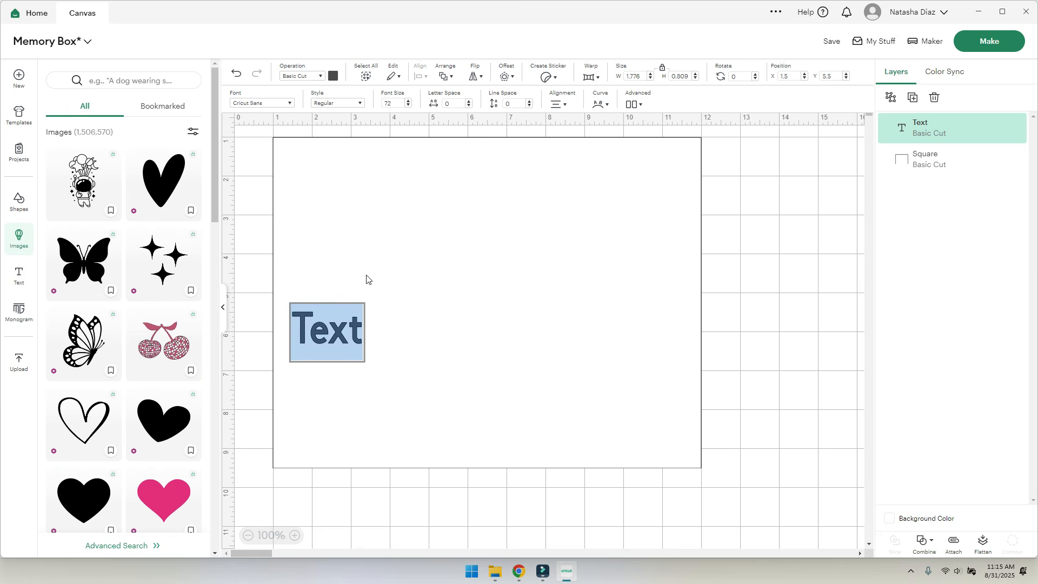
- Type ELENA in the text box and move it toward the top of the mat
text(EL)
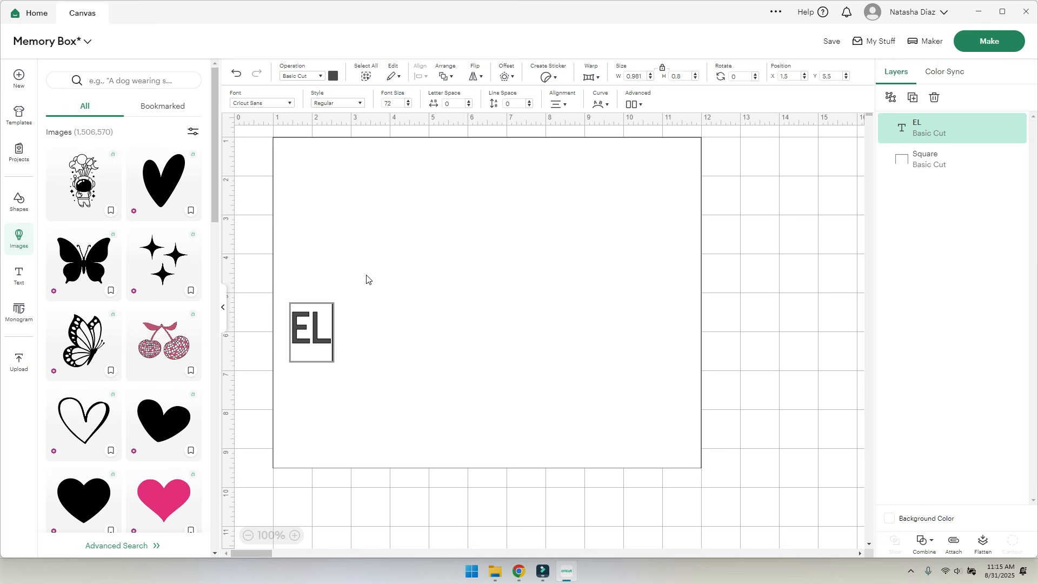
text(ENA)
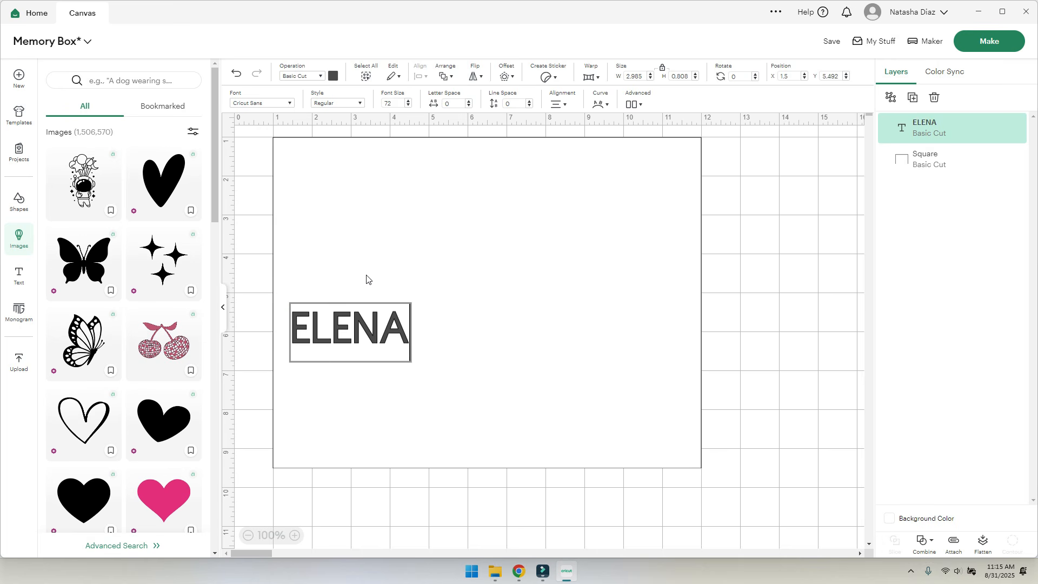
click(479, 256)
drag(332, 330, 352, 199)
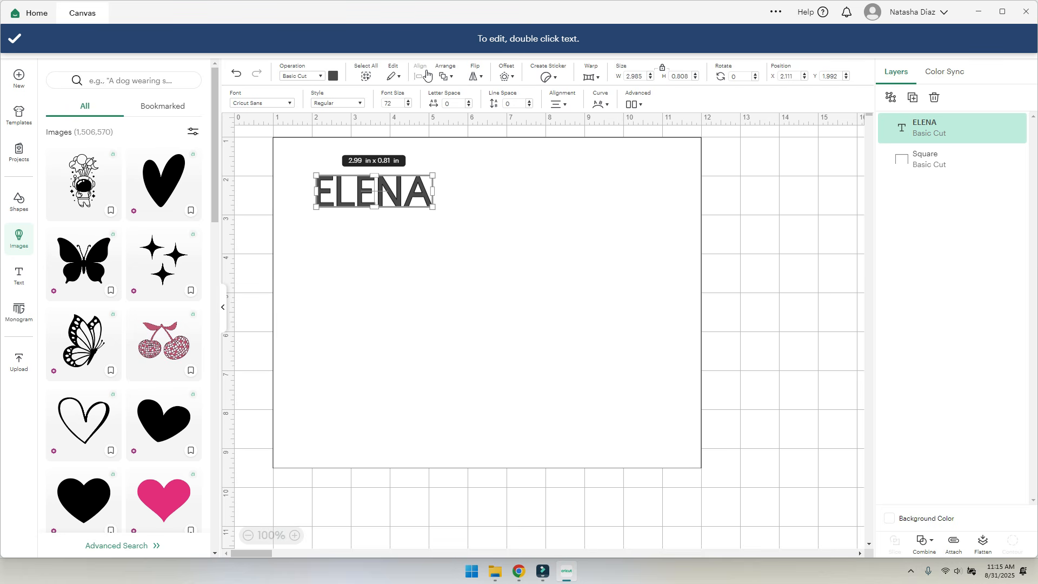
click(413, 211)
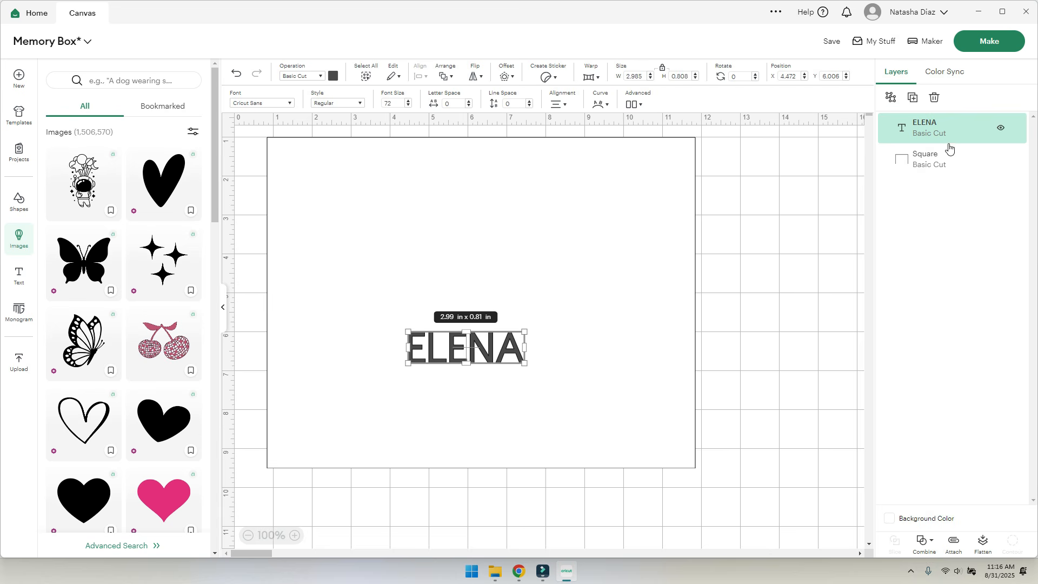
- Place ELENA at the square's top-left and enlarge it to about 11.2 x 5.25 in
click(466, 358)
click(595, 294)
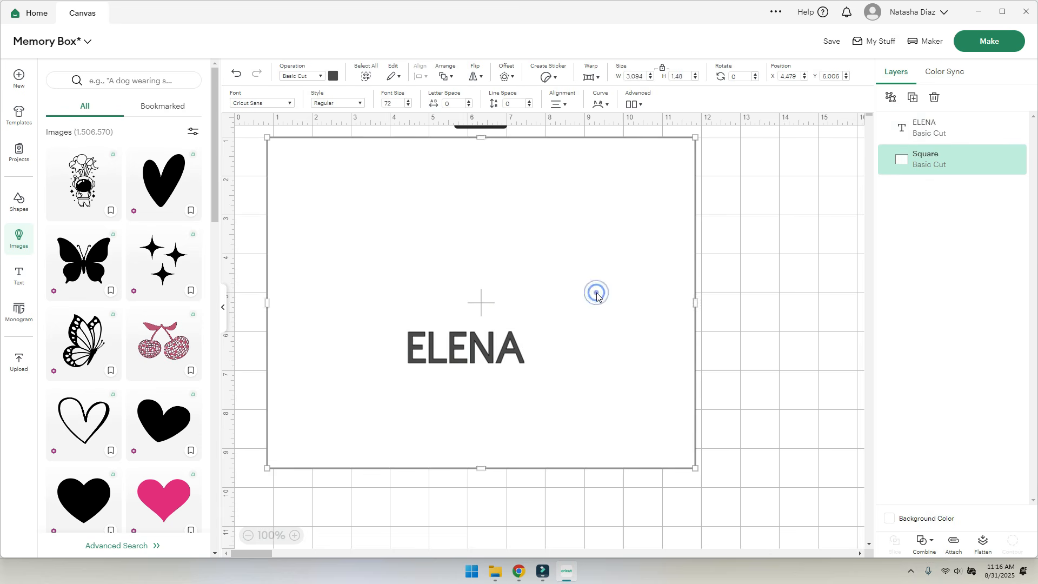
click(927, 127)
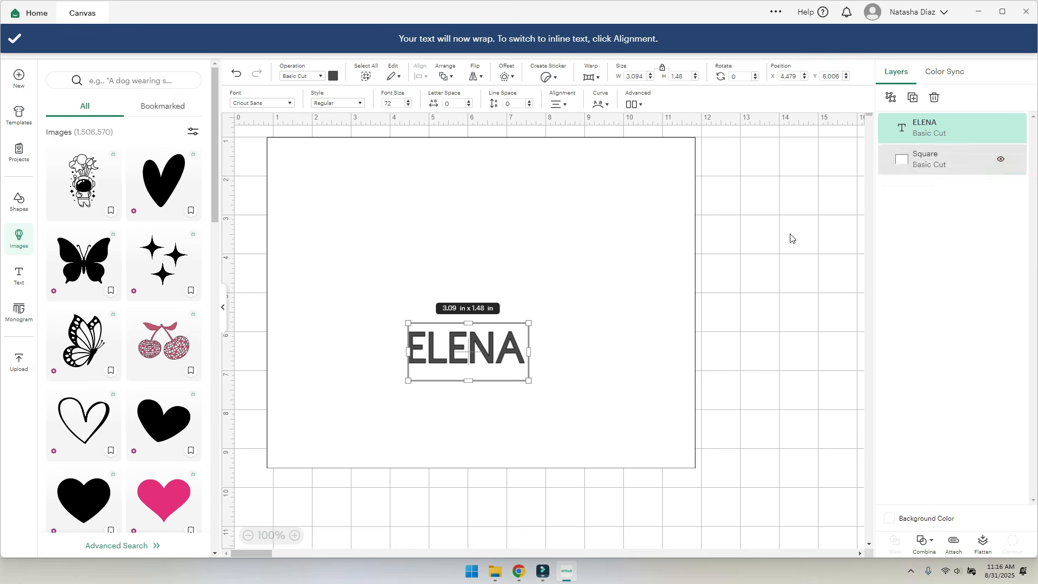
drag(483, 361, 708, 326)
mouse_move(705, 366)
mouse_down()
mouse_move(711, 359)
mouse_move(701, 354)
mouse_up()
mouse_move(489, 254)
mouse_down()
mouse_move(503, 258)
mouse_move(491, 250)
mouse_up()
- Colour ELENA light pink, then adjust it to a brighter pink (#ef99d2)
click(704, 438)
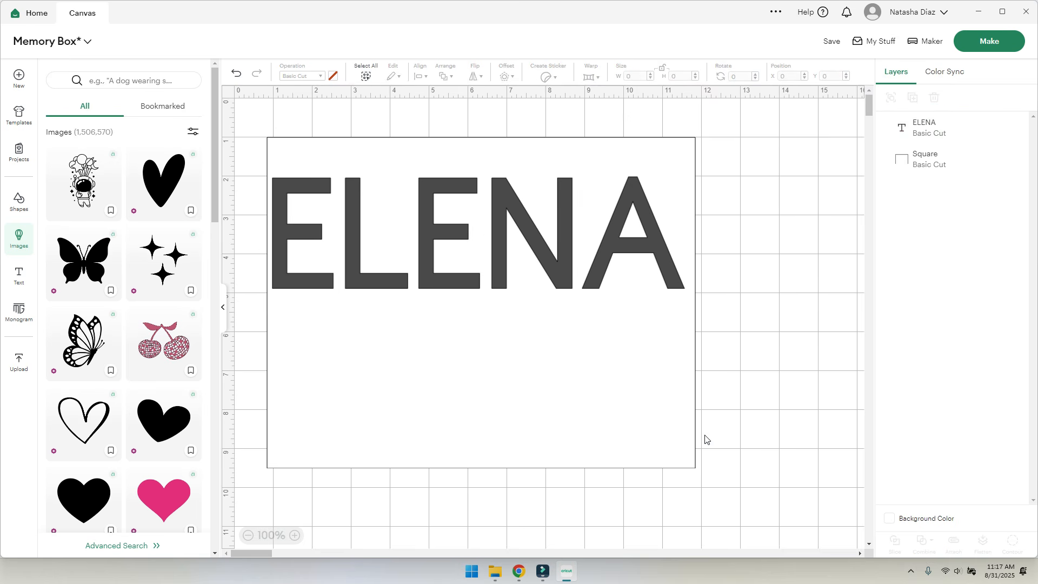
drag(490, 272, 496, 277)
click(333, 75)
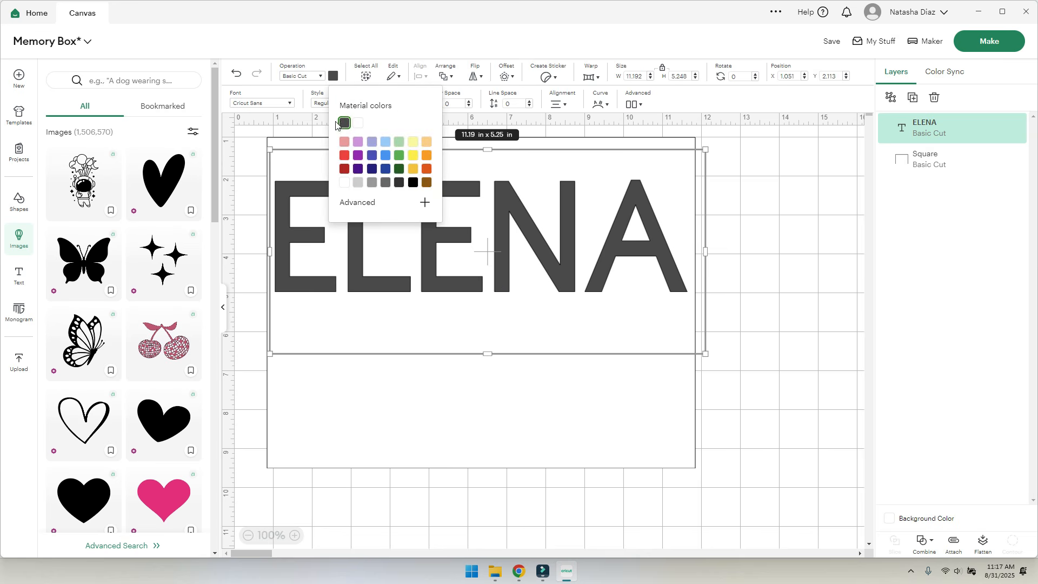
click(345, 143)
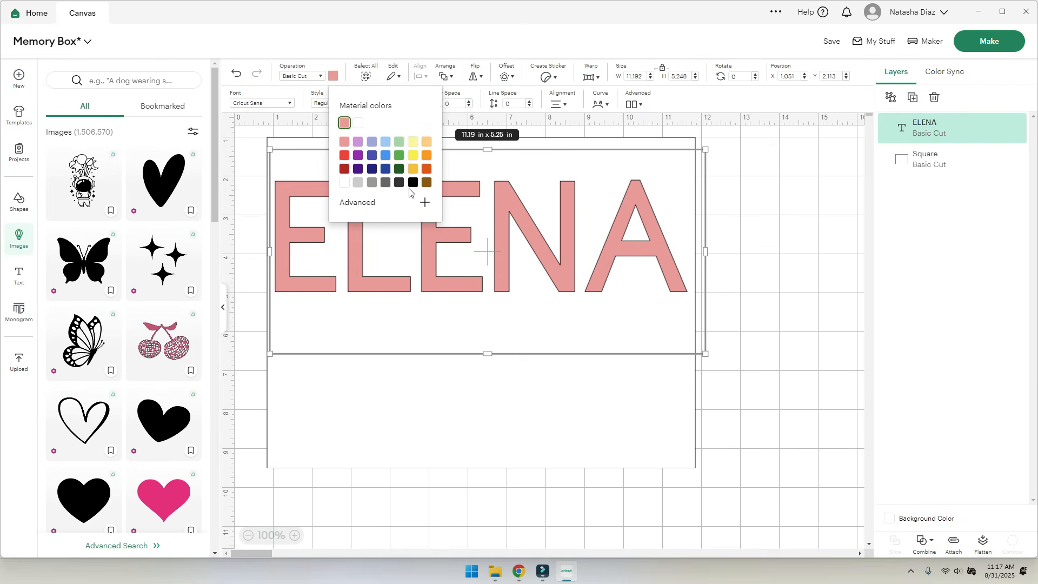
click(424, 202)
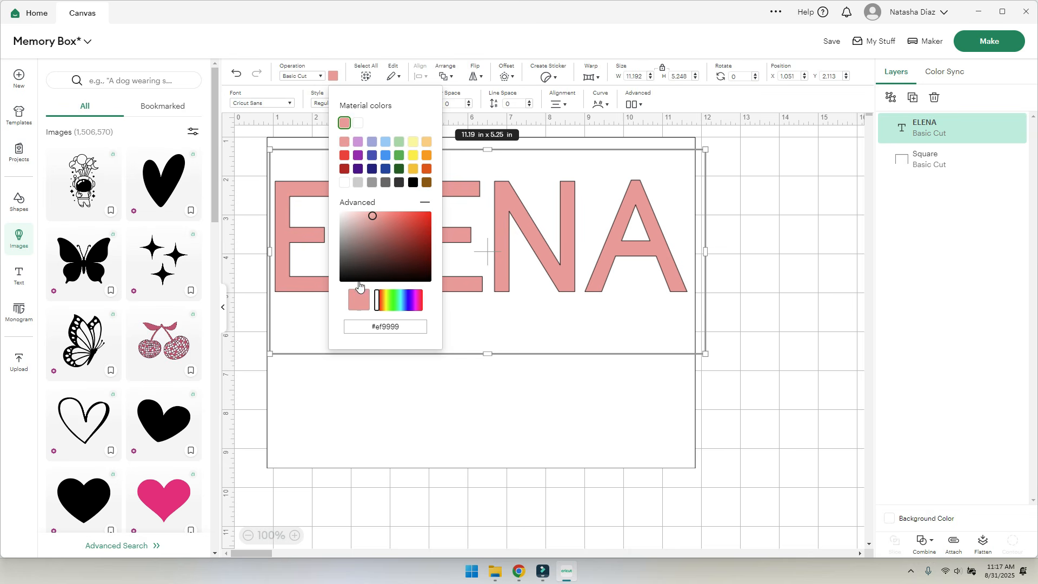
drag(377, 305, 401, 233)
click(756, 343)
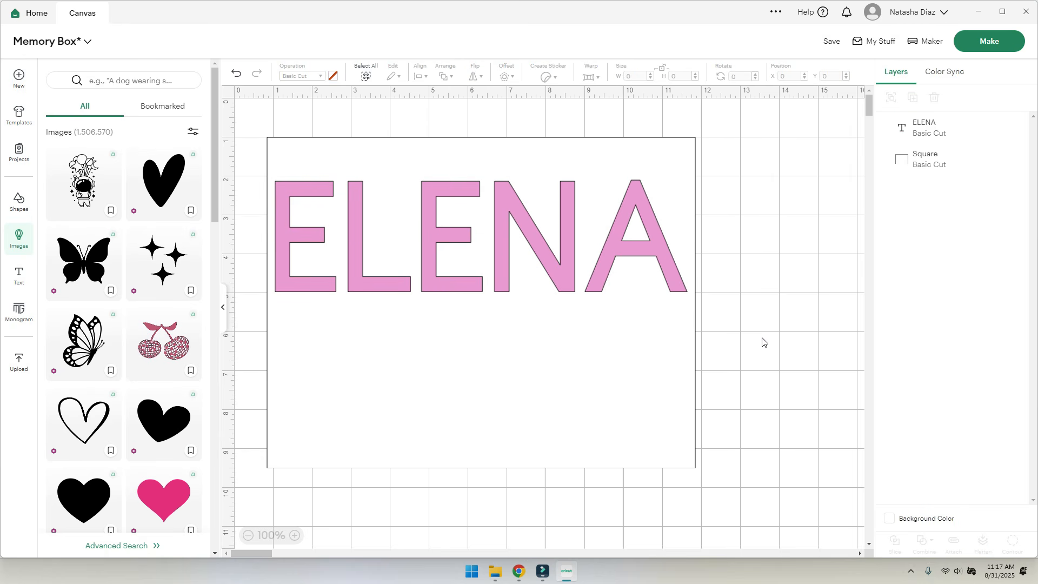
click(527, 276)
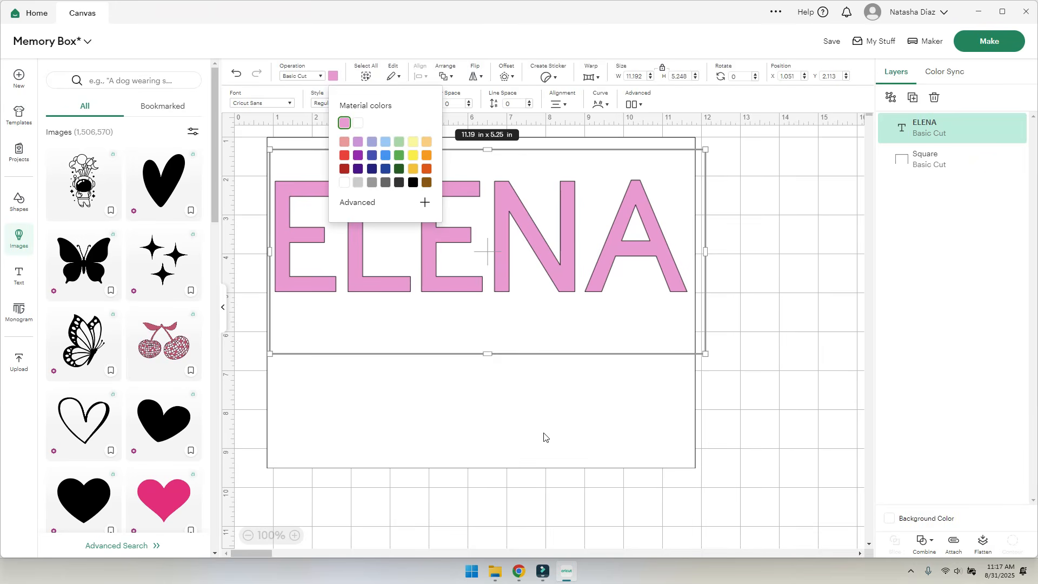
click(765, 403)
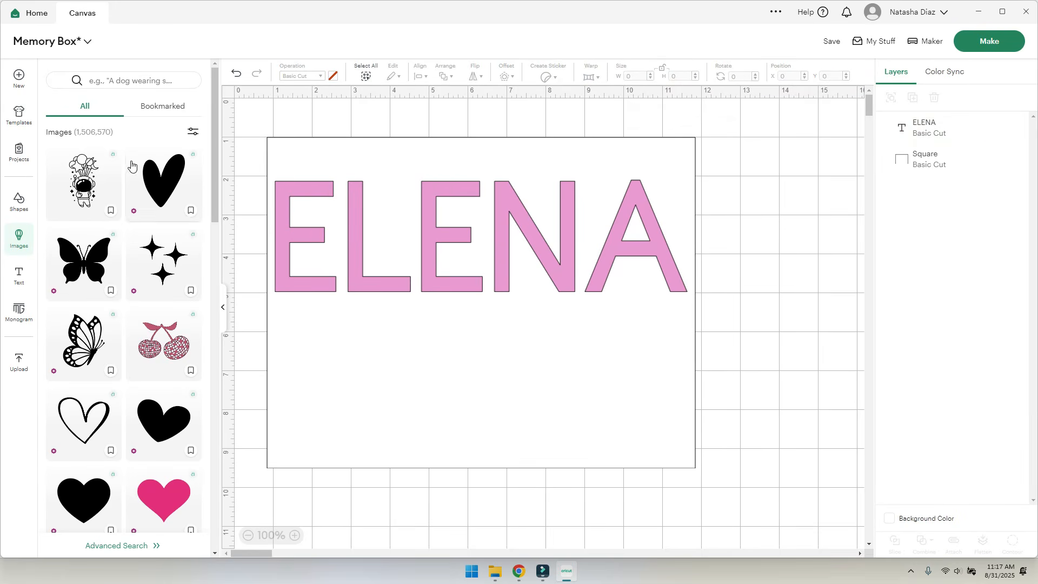
- Add a text box reading 'Sofia' and centre it below ELENA
click(19, 275)
text(sOF)
key(BackSpace)
key(BackSpace)
key(BackSpace)
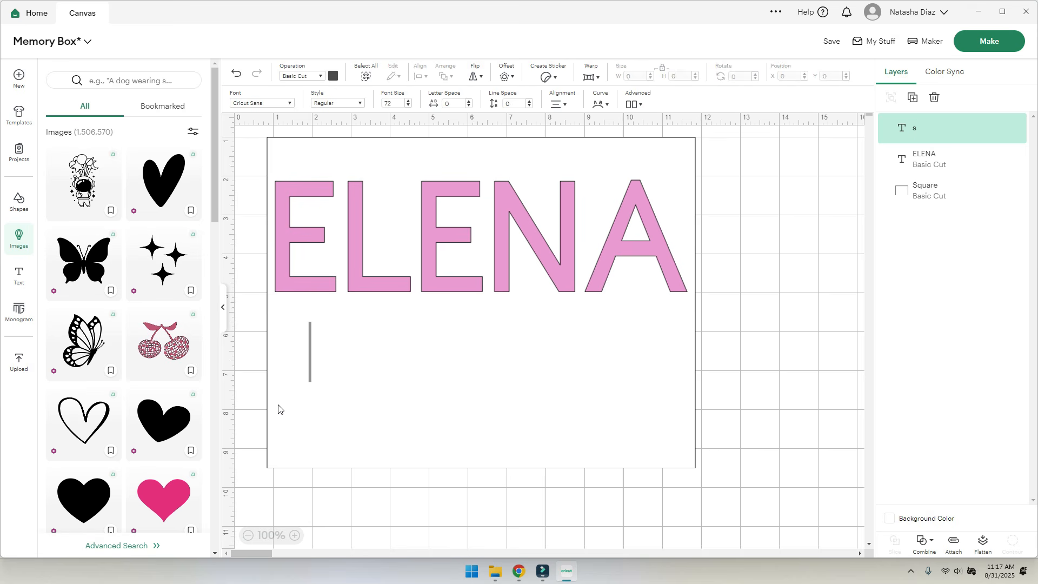
text(Softia)
key(BackSpace)
key(BackSpace)
key(BackSpace)
text(ia)
click(440, 401)
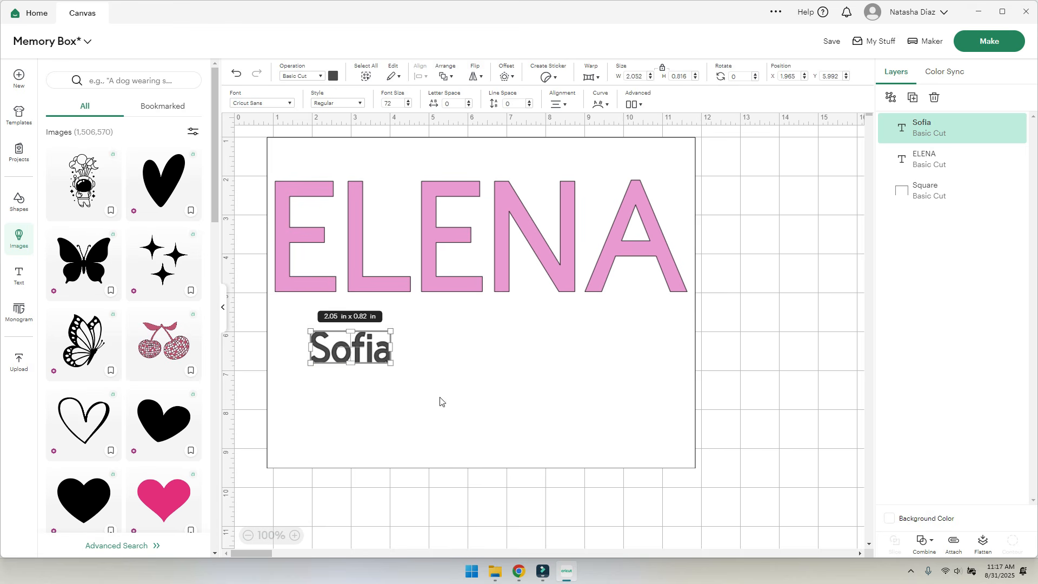
drag(334, 352, 500, 347)
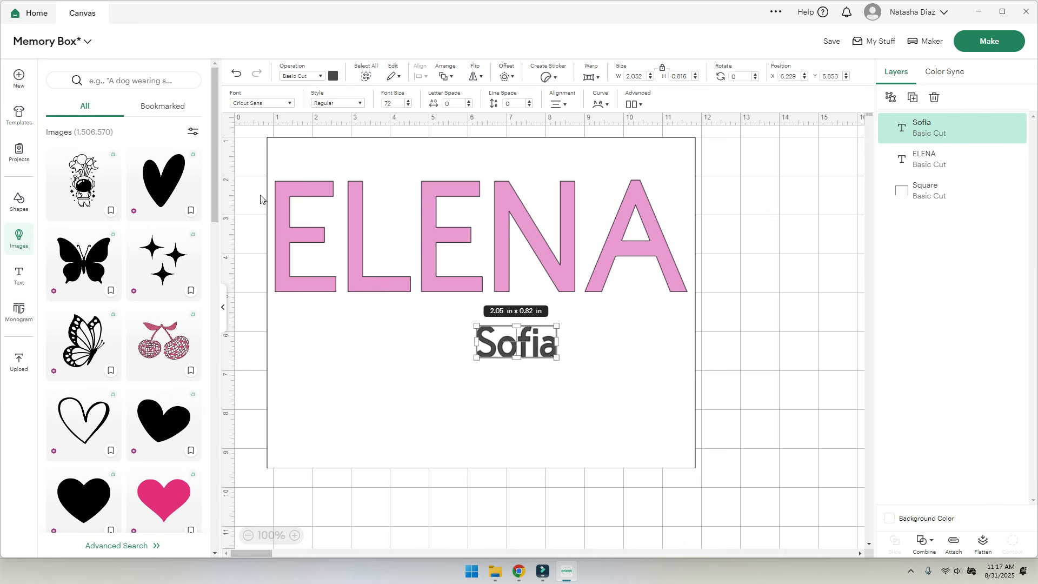
- Set Sofia in the josephsophia system font and enlarge it to about 4.96 x 2.8 in
click(260, 103)
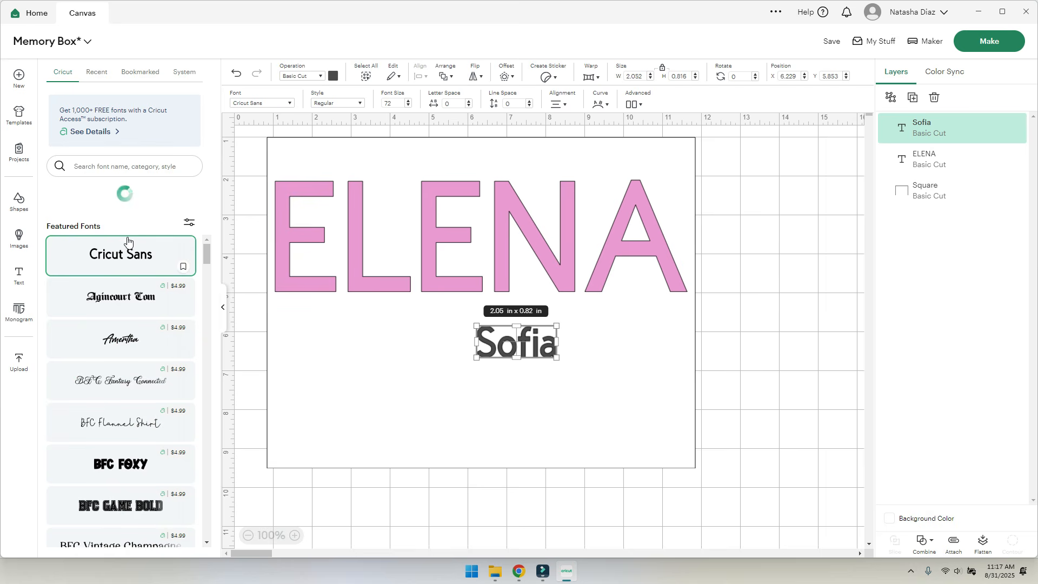
scroll(122, 311, down, 1)
scroll(122, 310, down, 3)
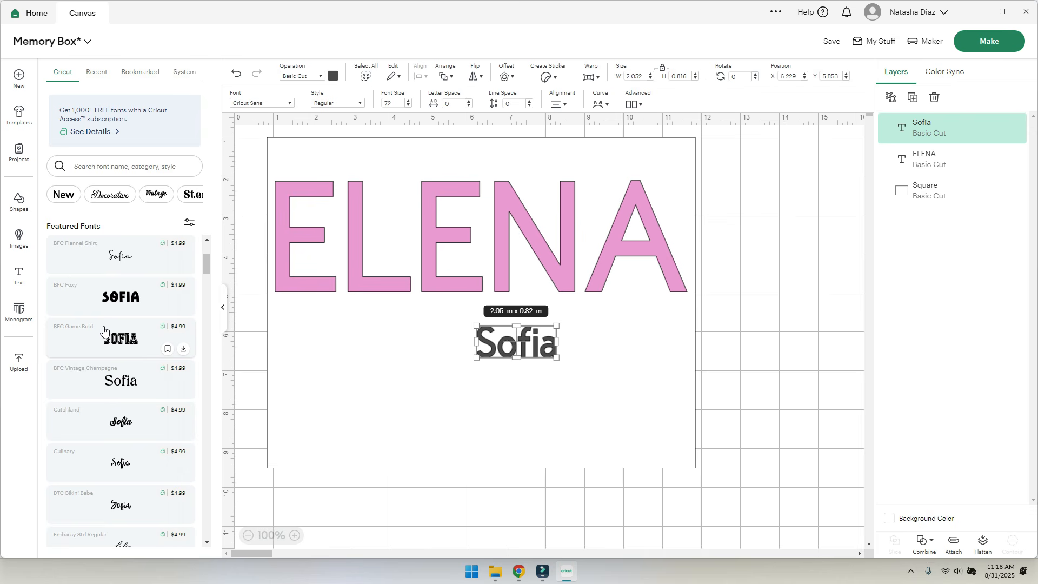
scroll(105, 331, up, 3)
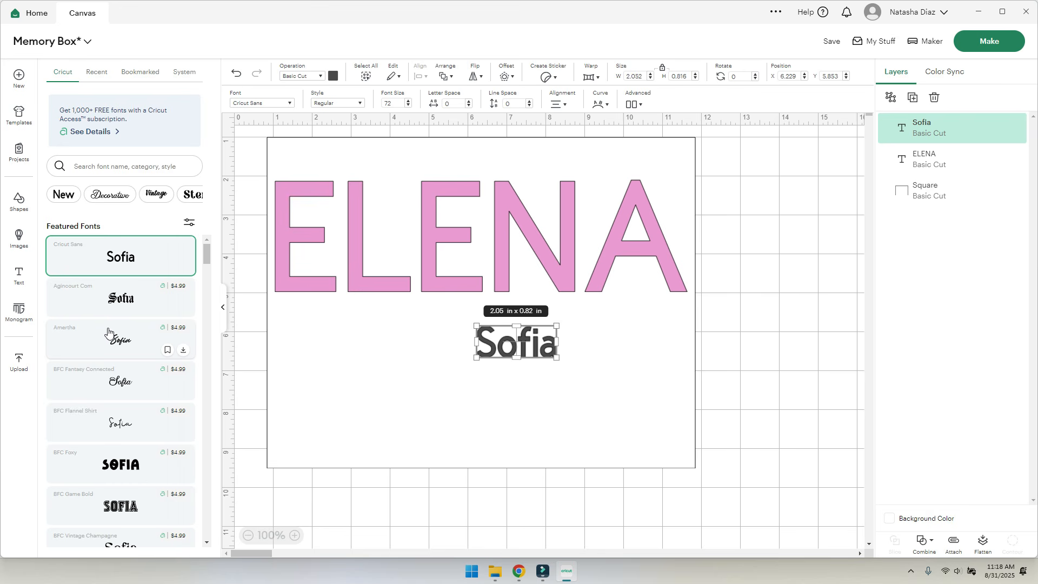
click(185, 74)
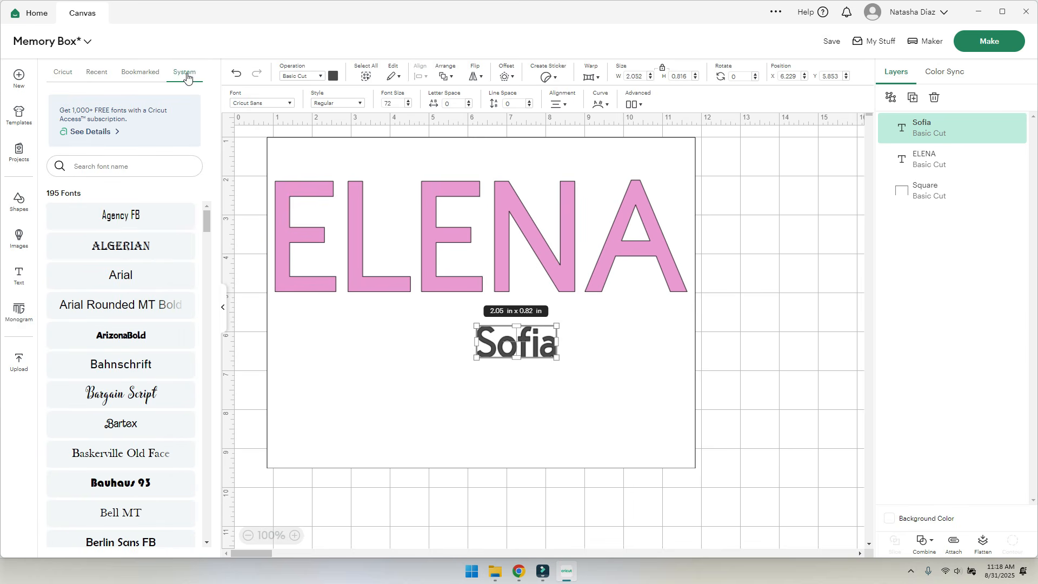
scroll(123, 320, down, 2)
click(126, 291)
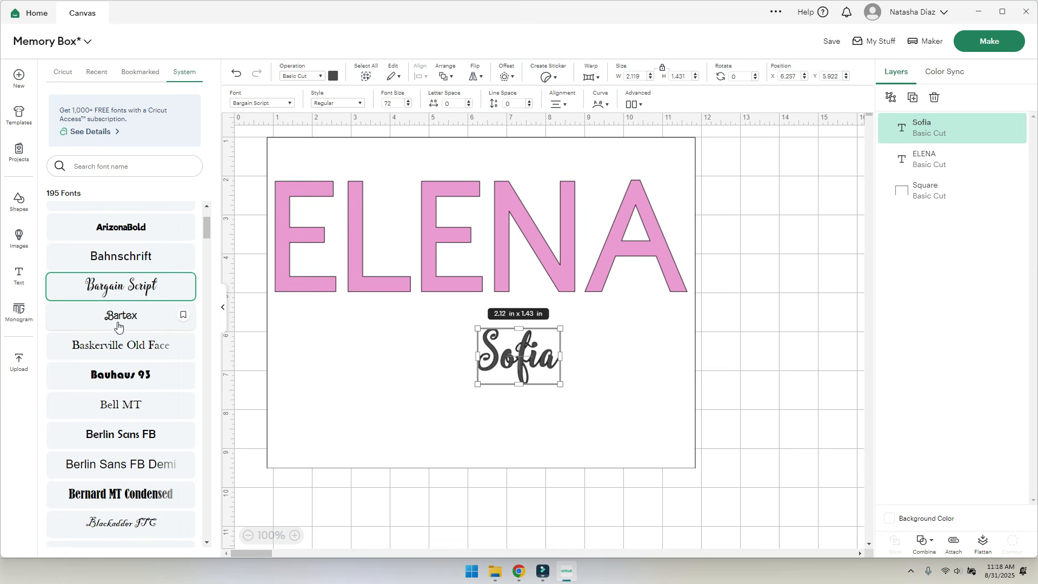
scroll(124, 324, down, 10)
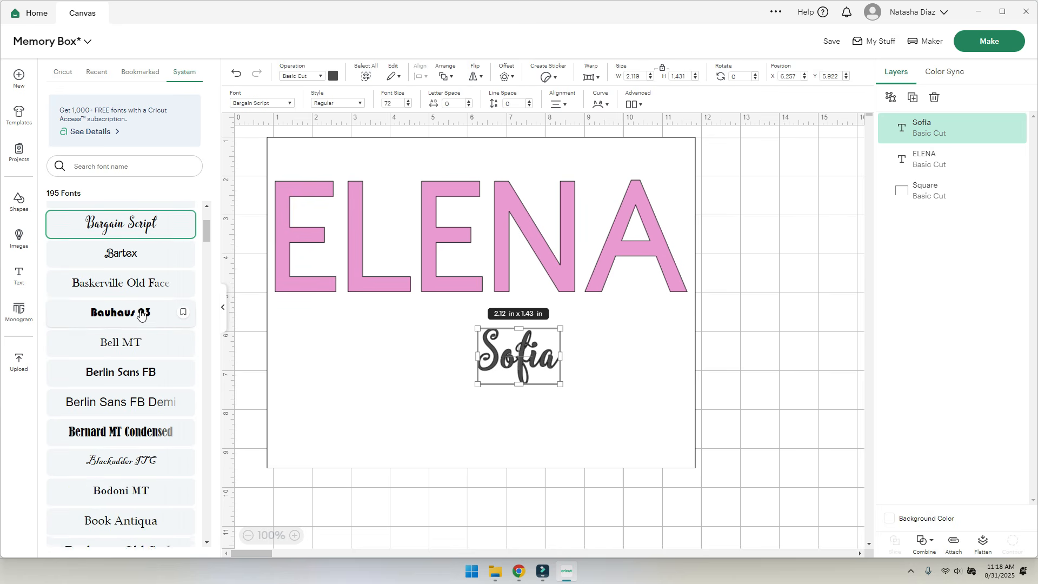
click(136, 404)
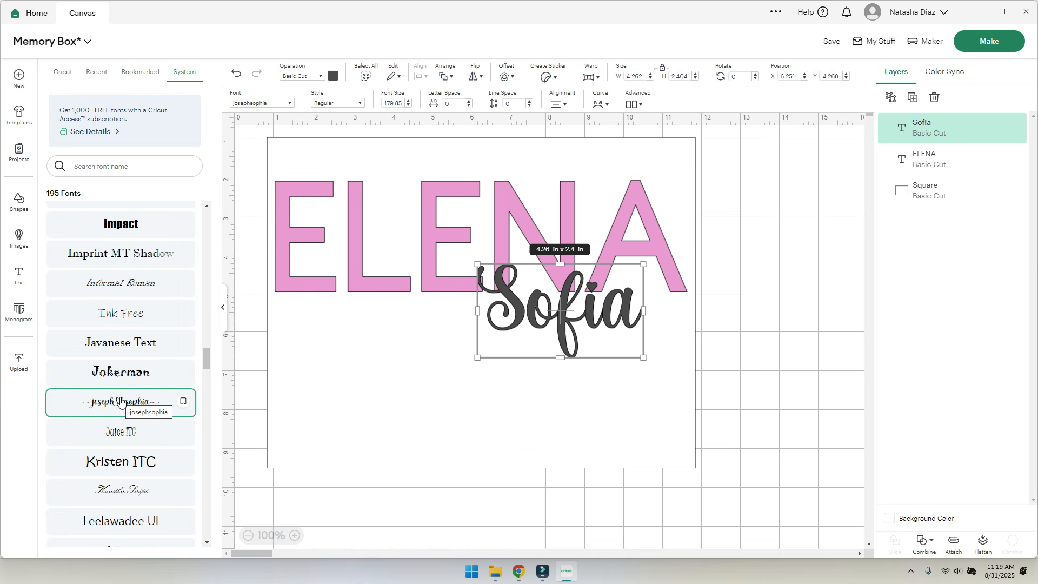
drag(594, 320, 635, 357)
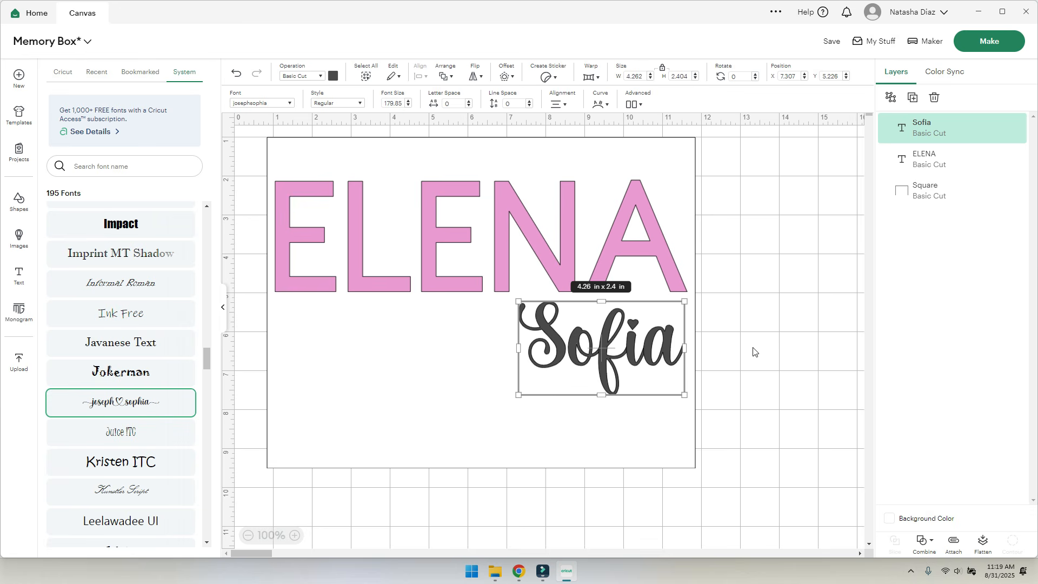
drag(522, 392, 491, 410)
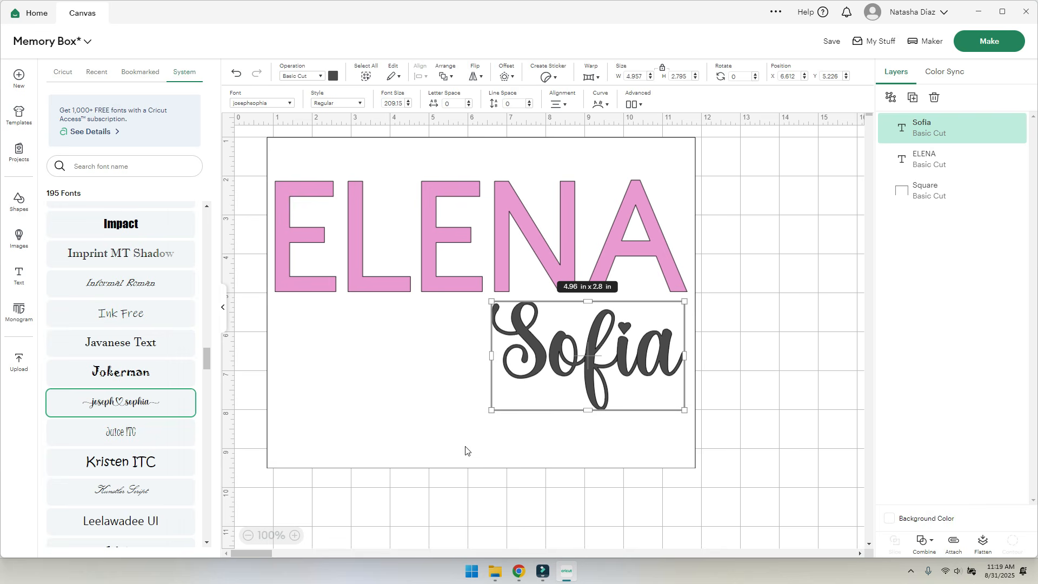
- Make Sofia white, fill the background square light grey, and nudge Sofia slightly
click(333, 75)
click(173, 123)
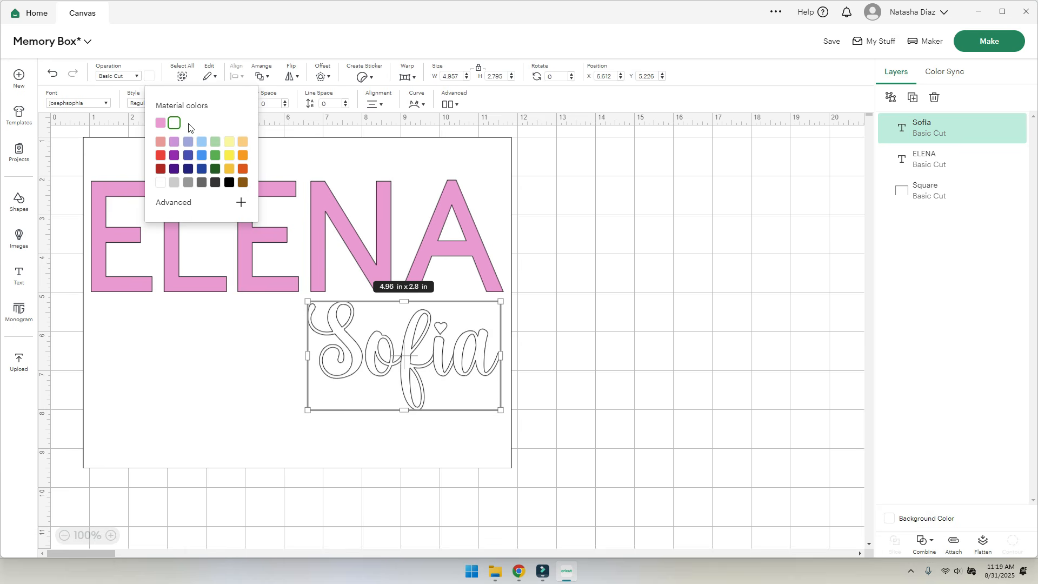
click(150, 363)
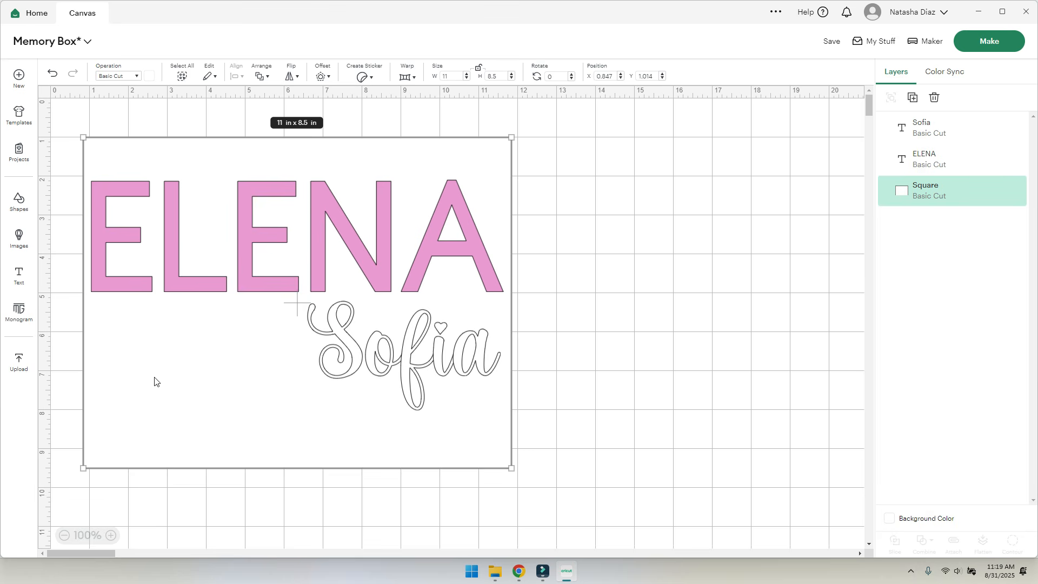
click(149, 77)
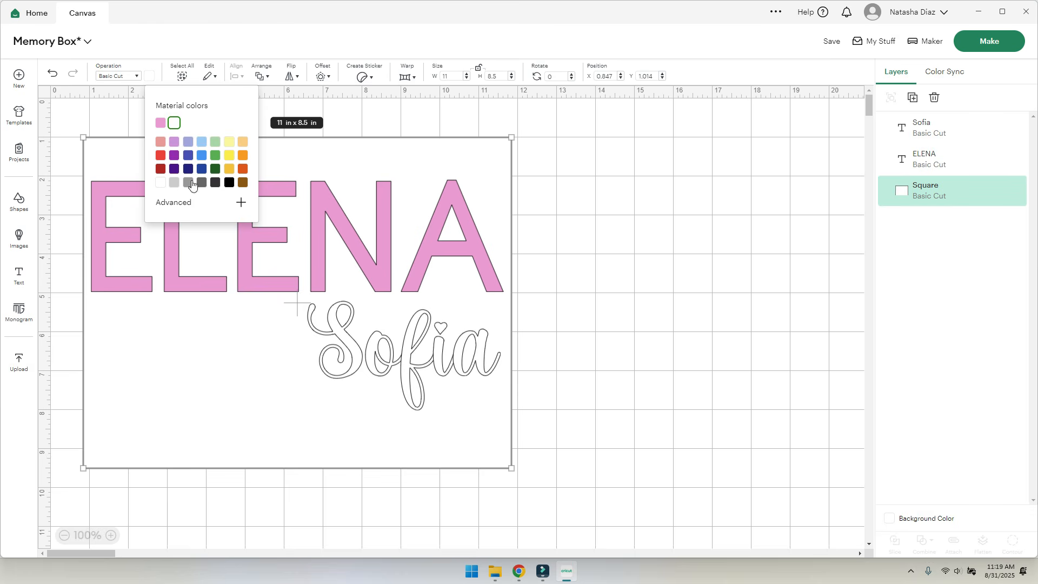
click(174, 182)
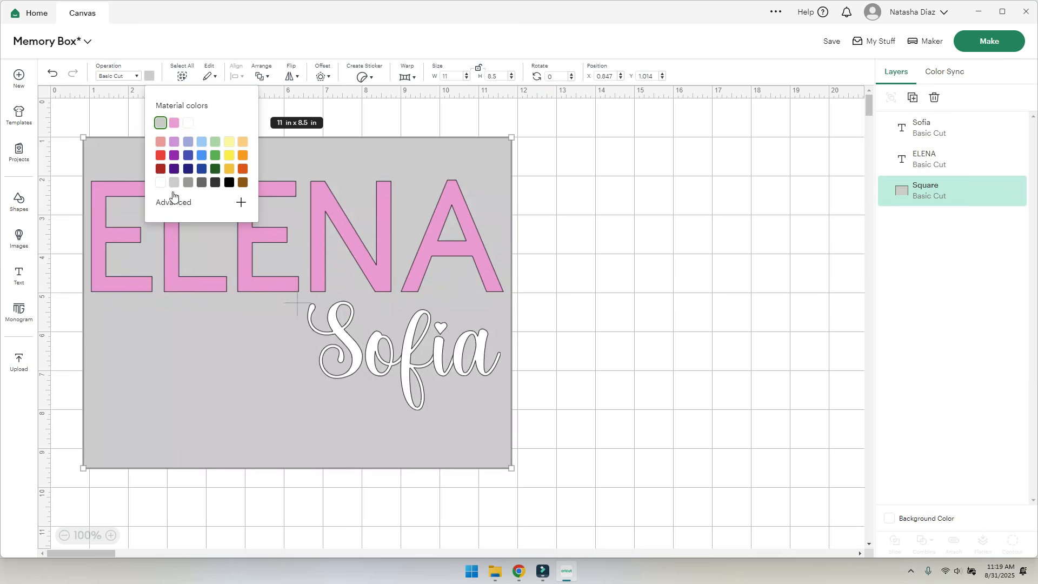
click(699, 407)
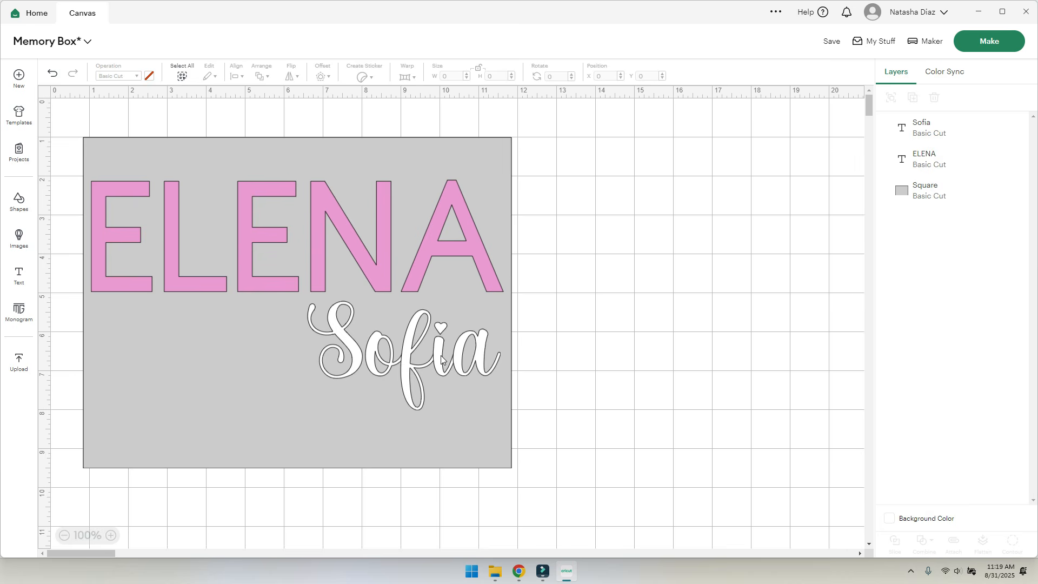
drag(441, 359, 445, 360)
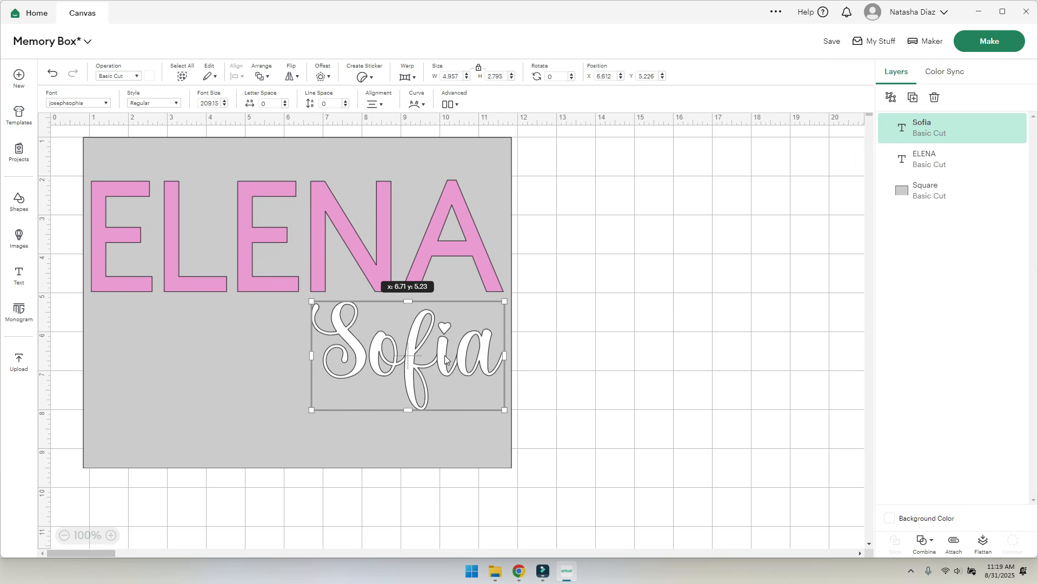
click(619, 283)
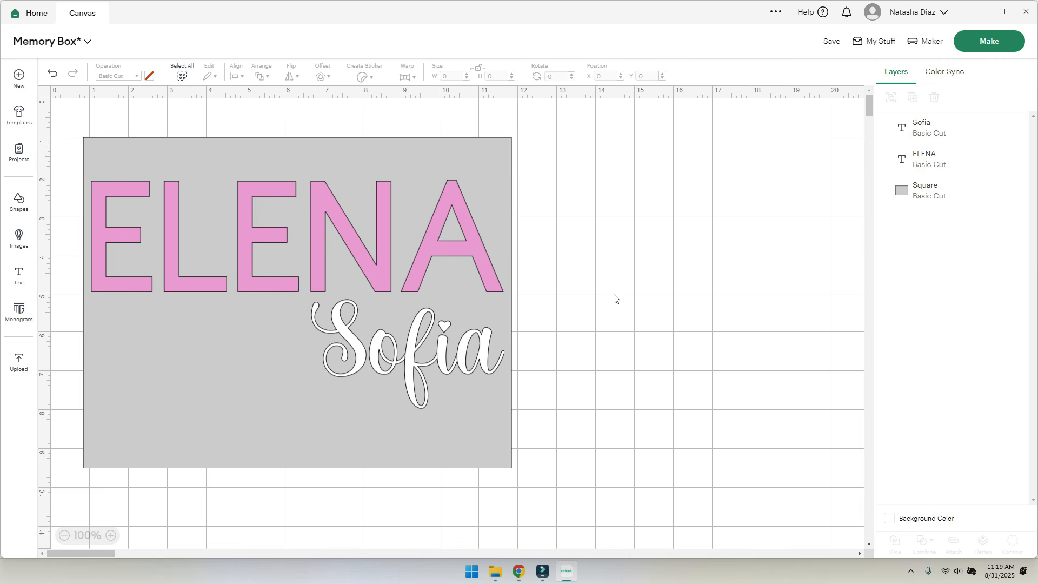
- Preview the mats, then hide the grey background square in the Layers panel
click(991, 40)
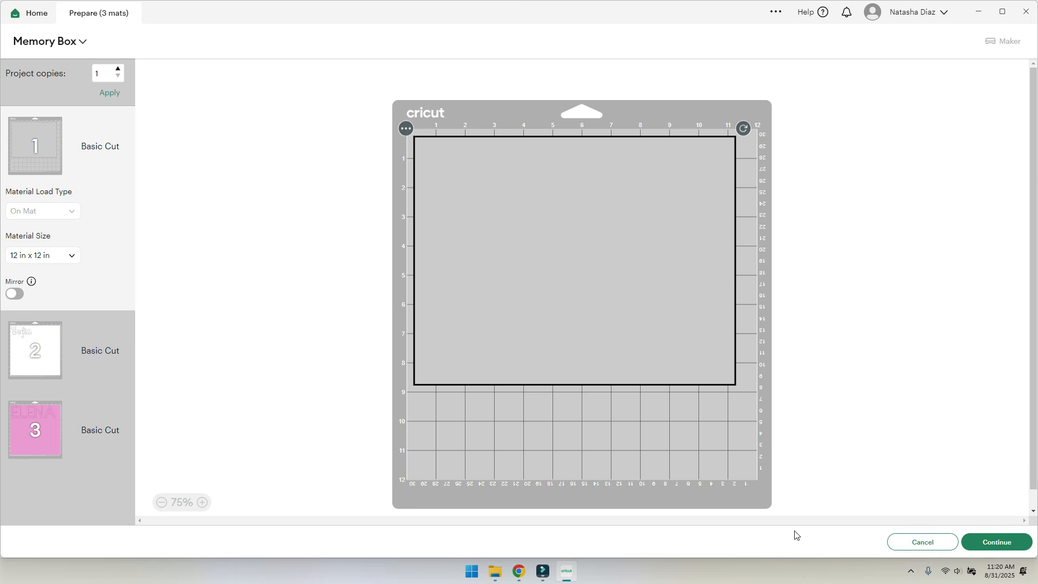
click(913, 542)
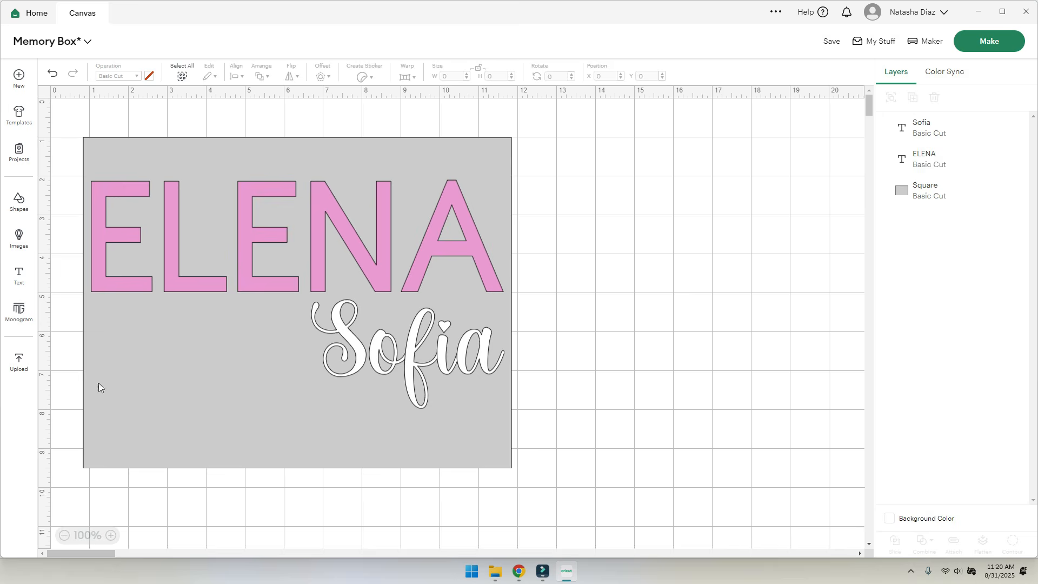
click(194, 397)
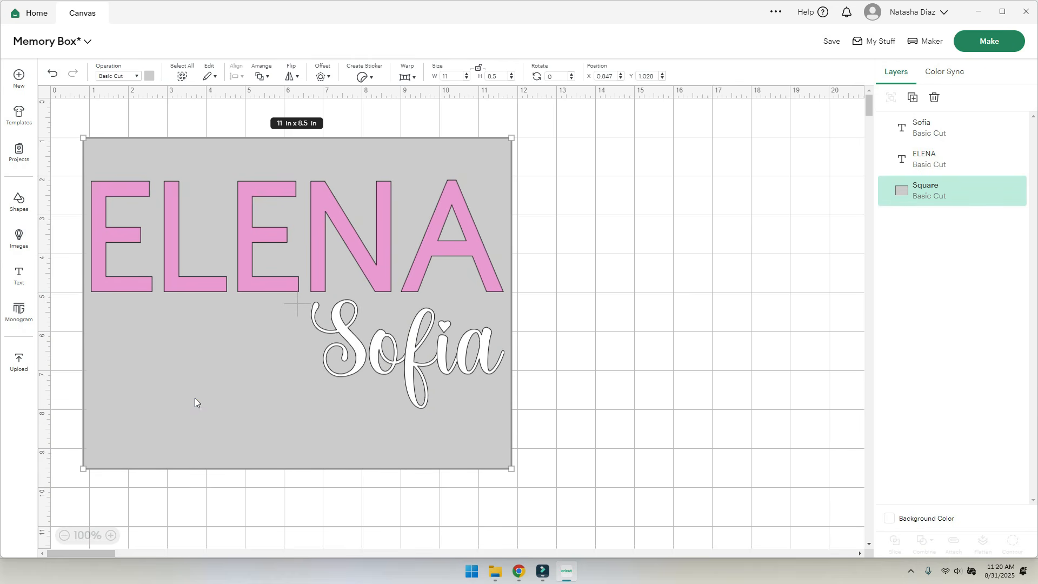
mouse_move(984, 197)
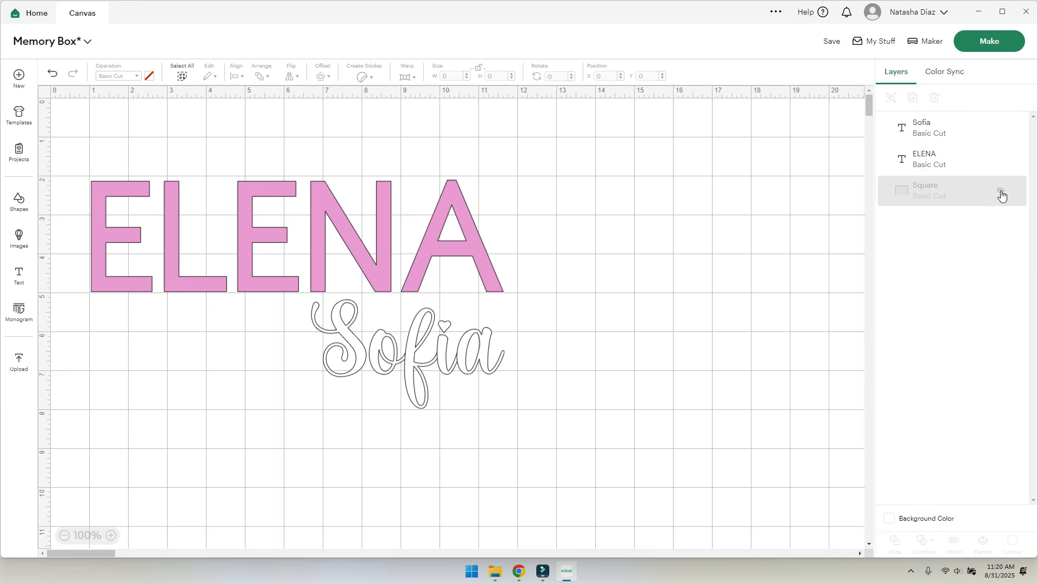
click(1001, 193)
click(1002, 193)
- Check the Prepare preview: white Sofia on mat 1 and pink ELENA on mat 2
click(984, 41)
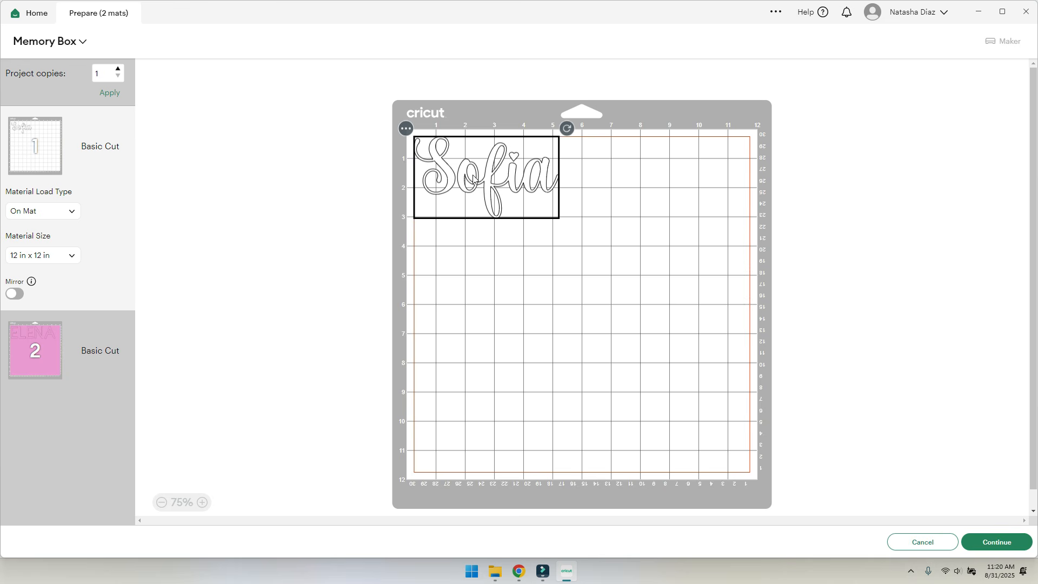
click(36, 350)
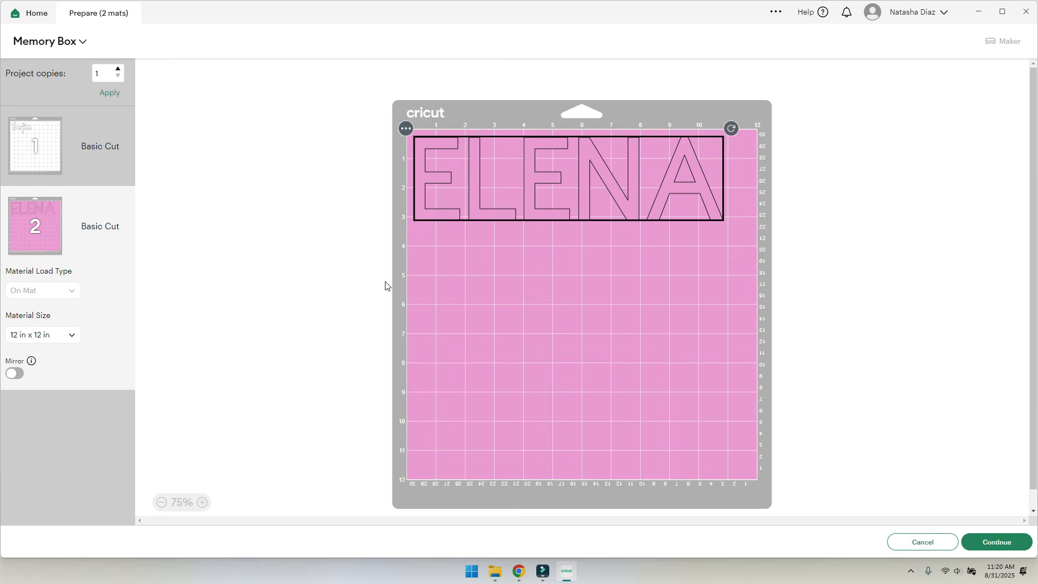
click(24, 138)
click(922, 542)
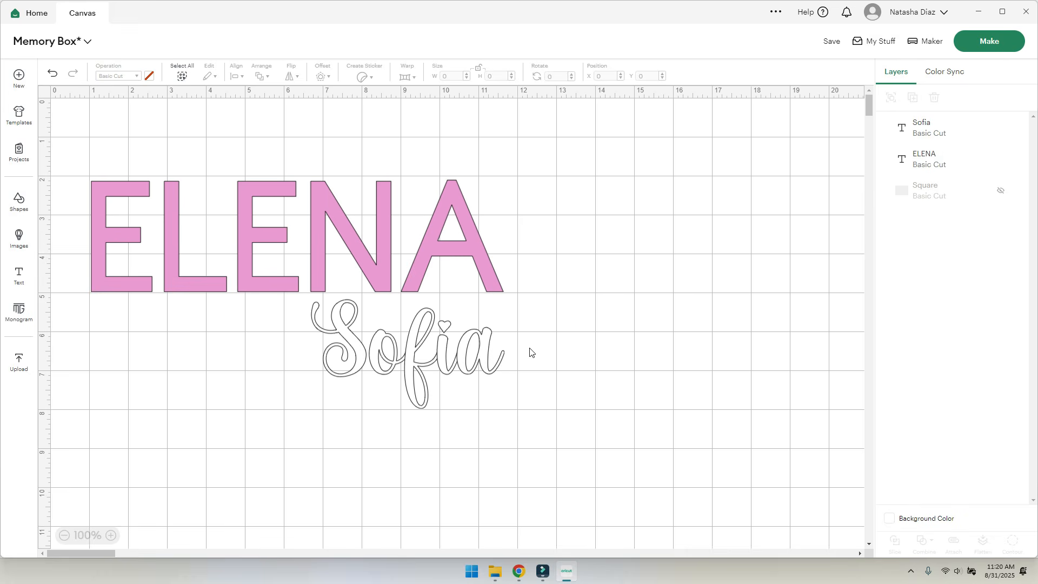
- Make the grey square visible again, discarding two trial copies of it
click(1000, 192)
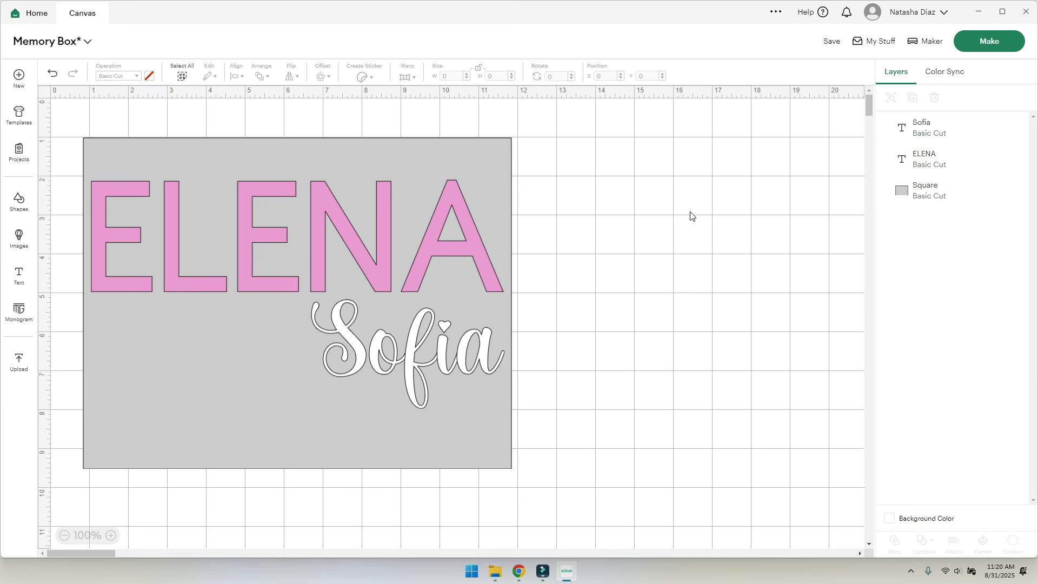
click(303, 151)
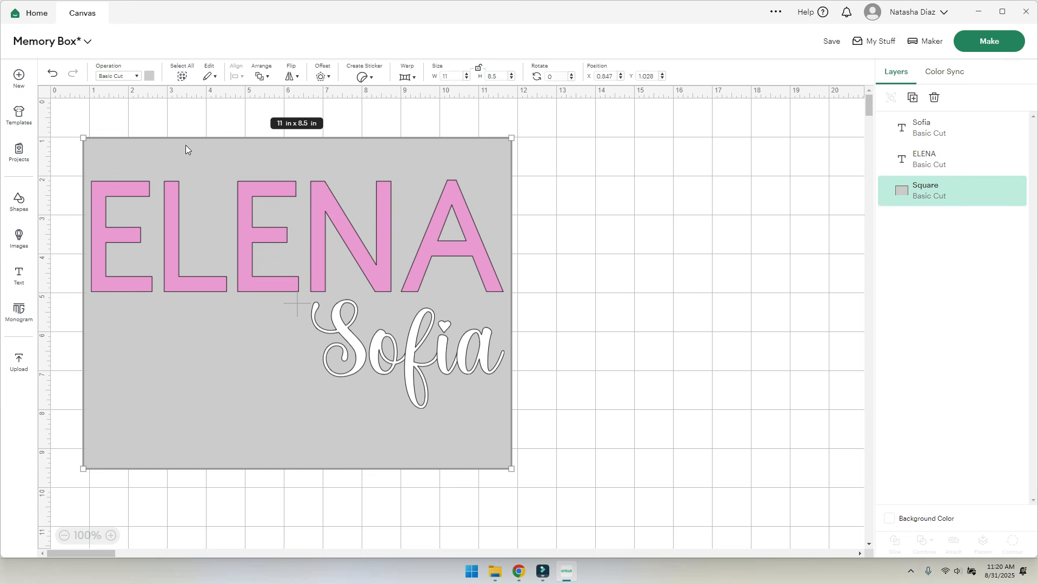
click(918, 105)
drag(224, 367, 631, 466)
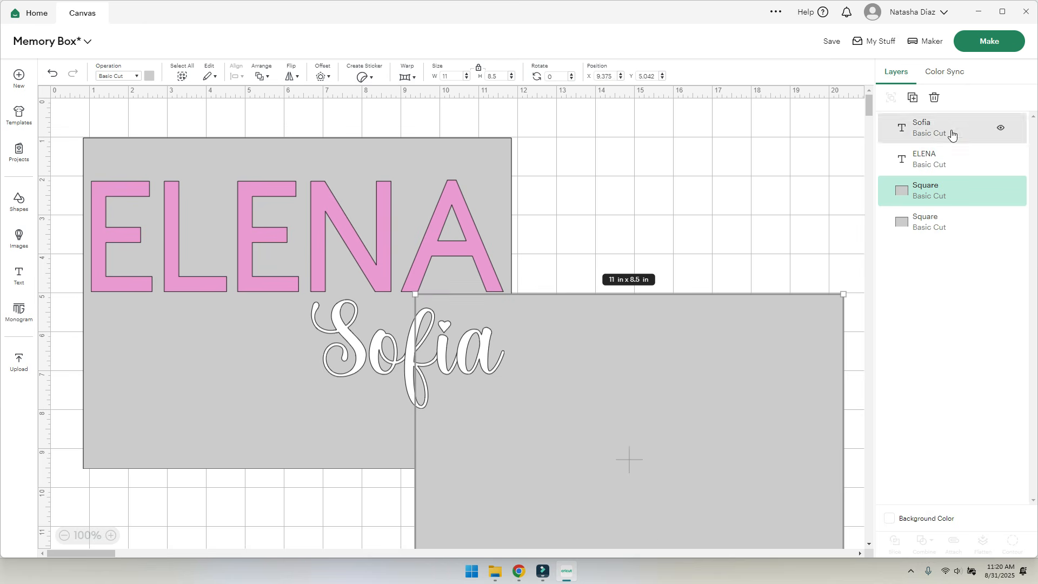
click(934, 97)
click(202, 362)
right_click(202, 362)
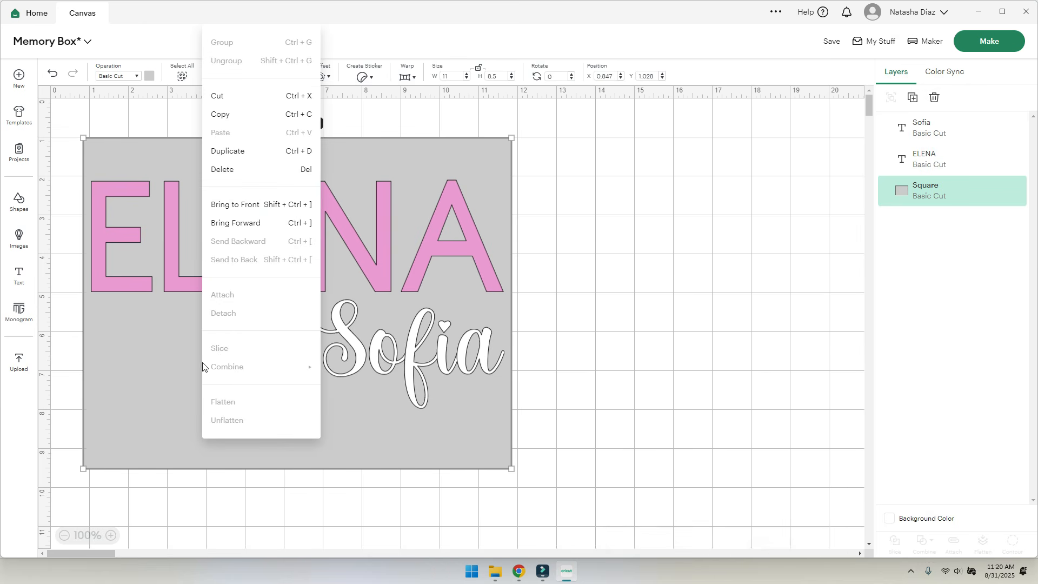
click(259, 151)
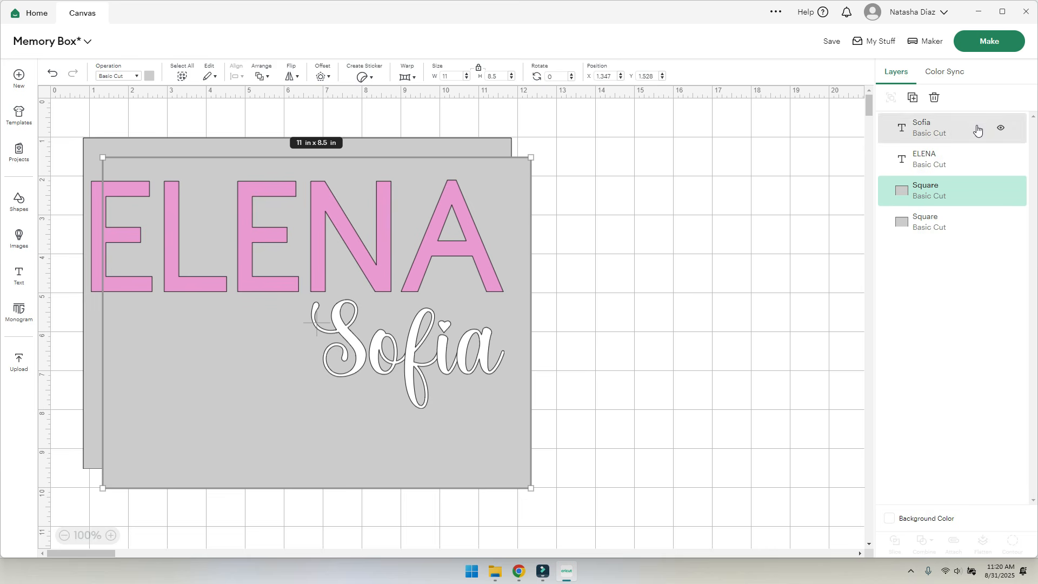
click(935, 97)
click(221, 346)
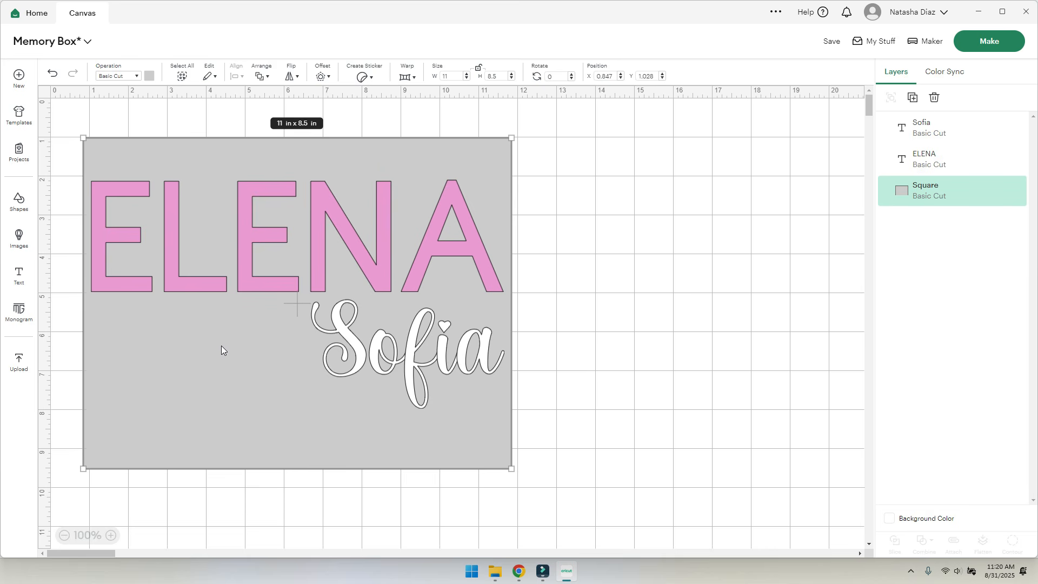
right_click(221, 345)
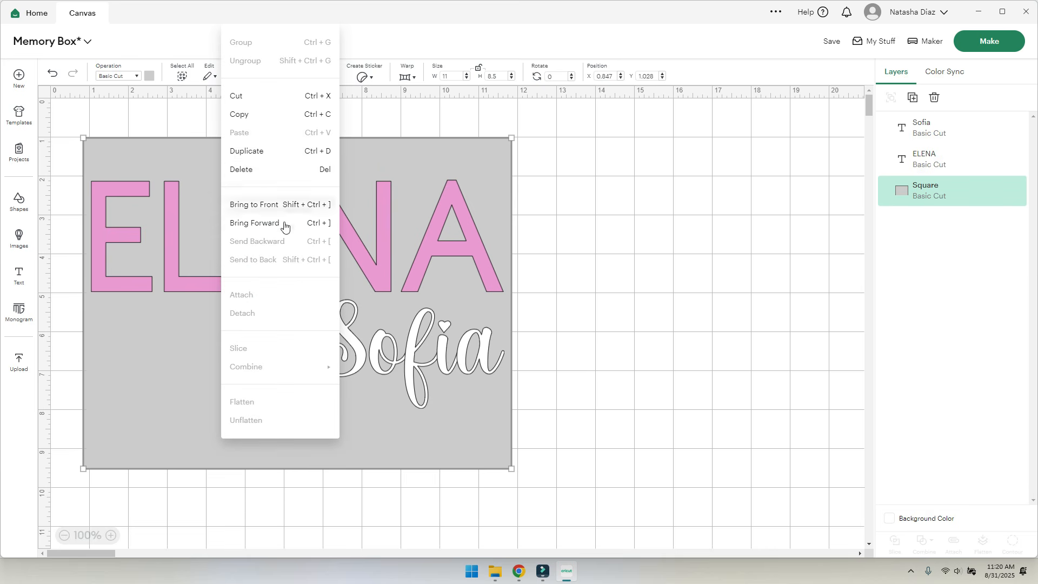
click(164, 378)
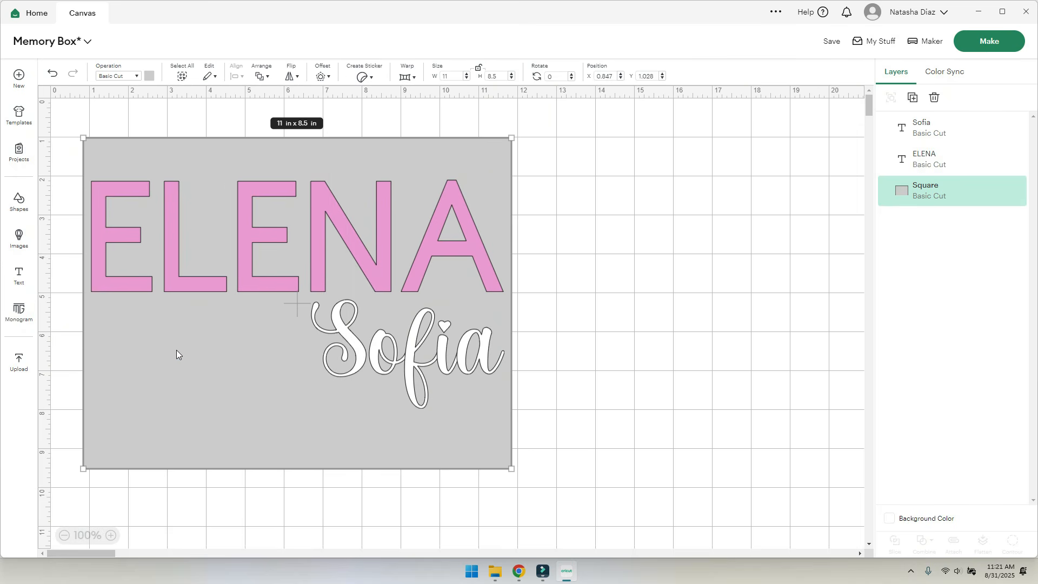
- Duplicate the grey square with Ctrl+D and place the copy below the first design
key(ctrl+d)
drag(177, 350, 315, 513)
scroll(767, 354, down, 6)
drag(479, 204, 343, 386)
scroll(635, 379, up, 5)
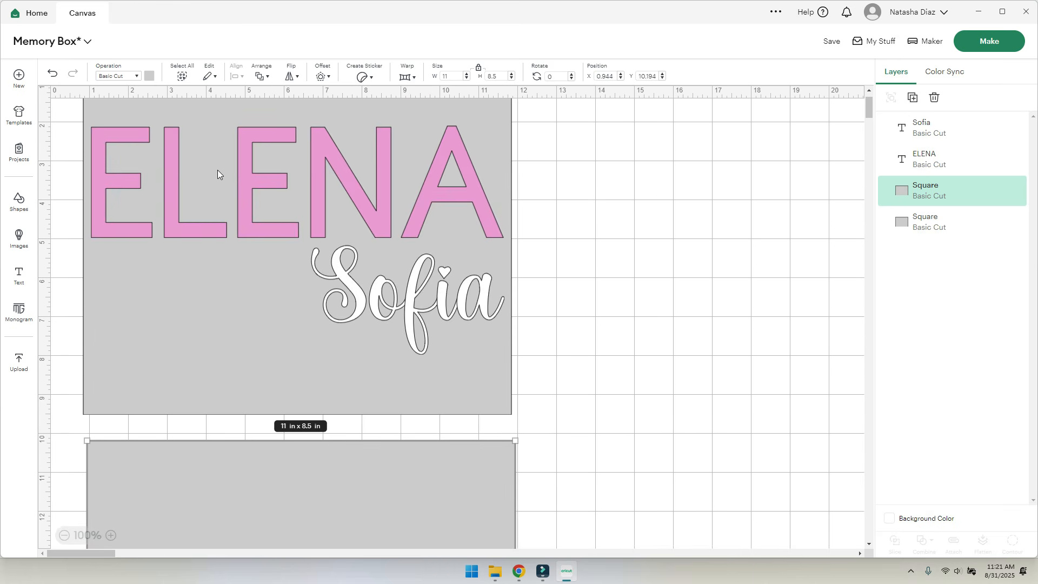
- Duplicate ELENA onto the lower square and retype it as CELIA
click(181, 218)
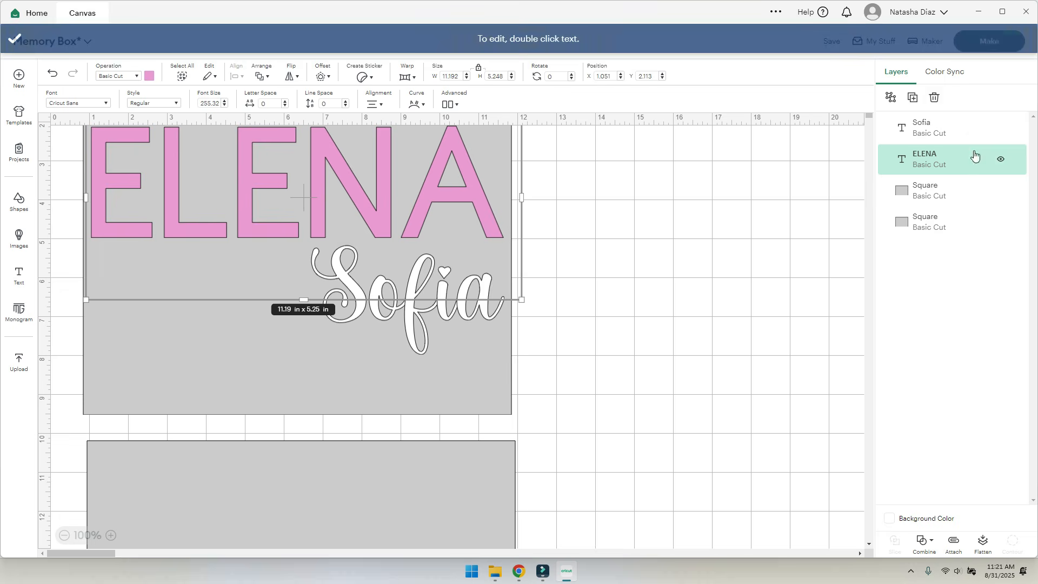
click(913, 99)
drag(462, 195, 441, 515)
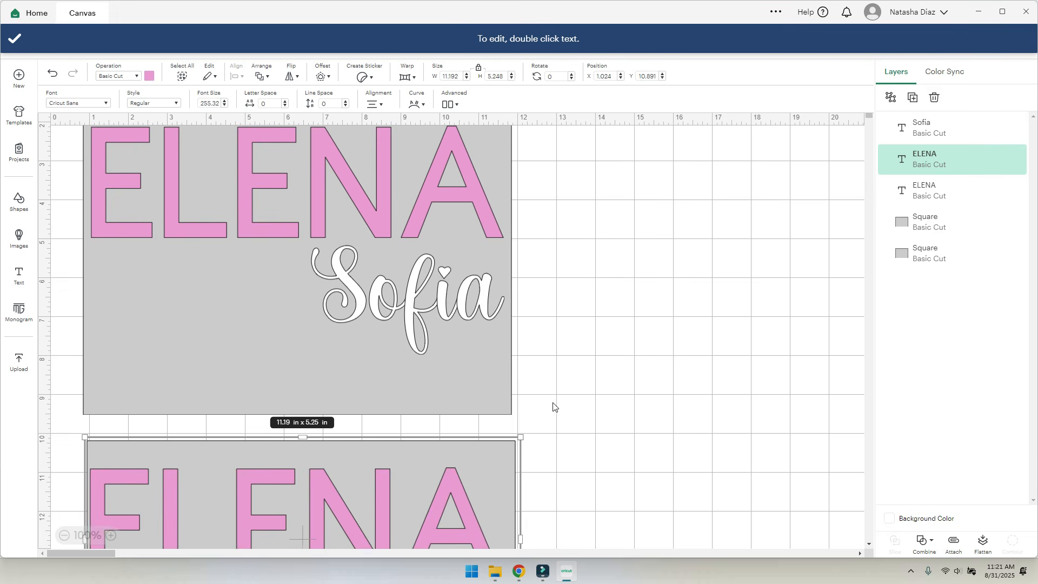
scroll(551, 407, down, 4)
drag(371, 300, 373, 302)
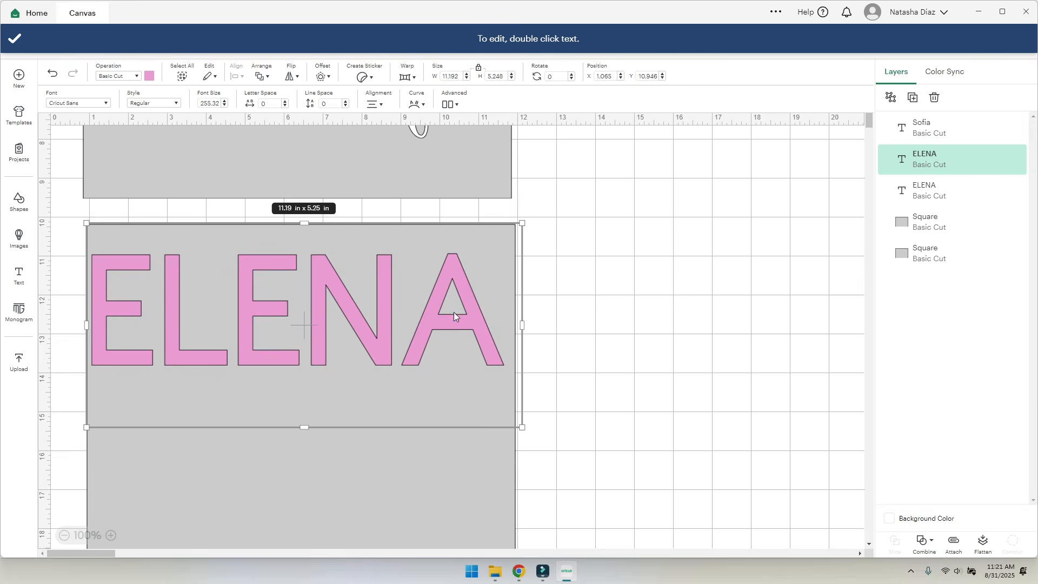
double_click(458, 313)
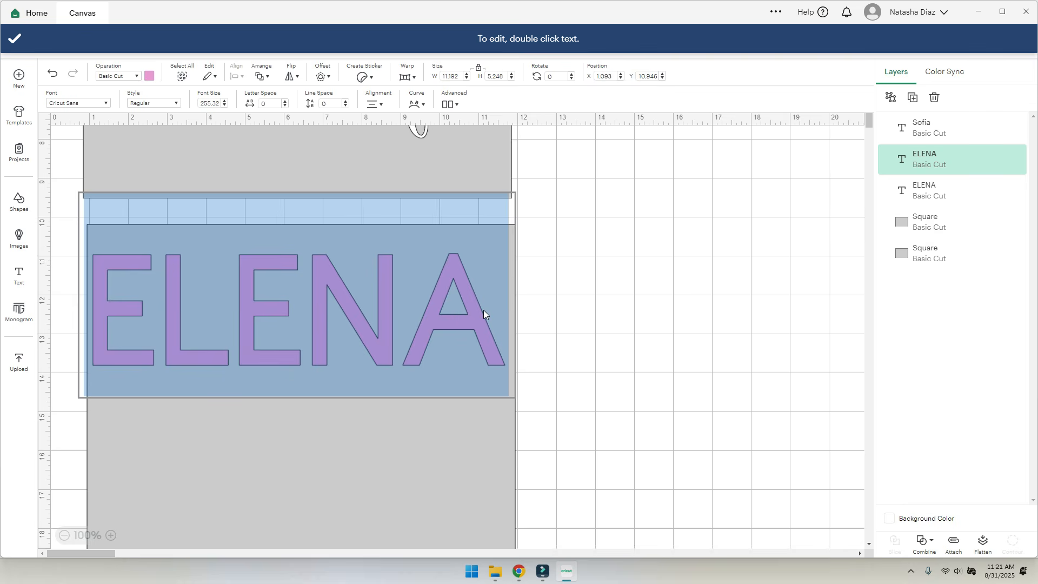
text(CELIA)
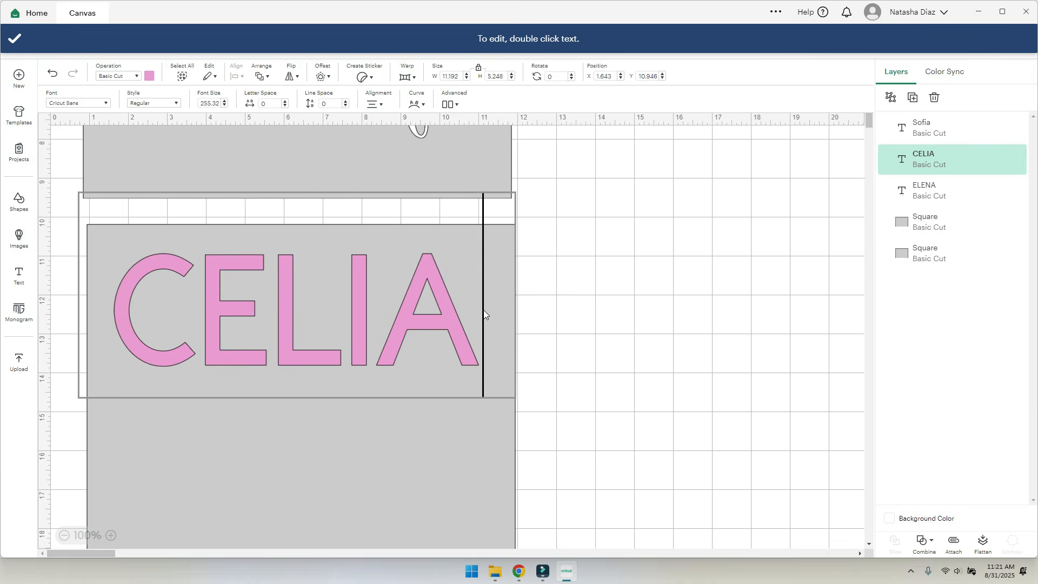
click(452, 415)
- Resize CELIA to about 11 x 6 in and nudge it to fill its panel
drag(456, 427, 517, 459)
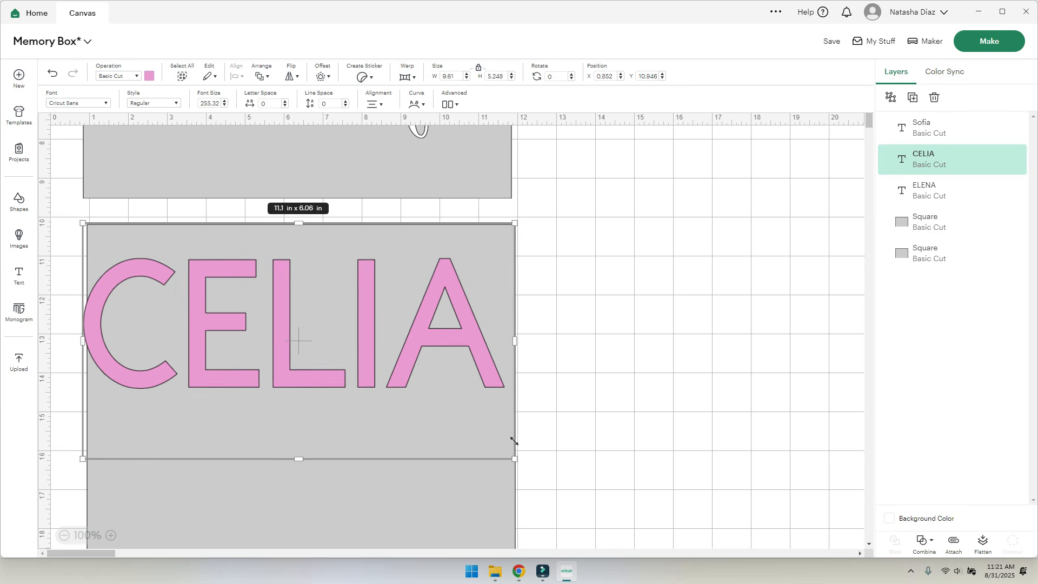
click(446, 332)
drag(445, 332, 449, 332)
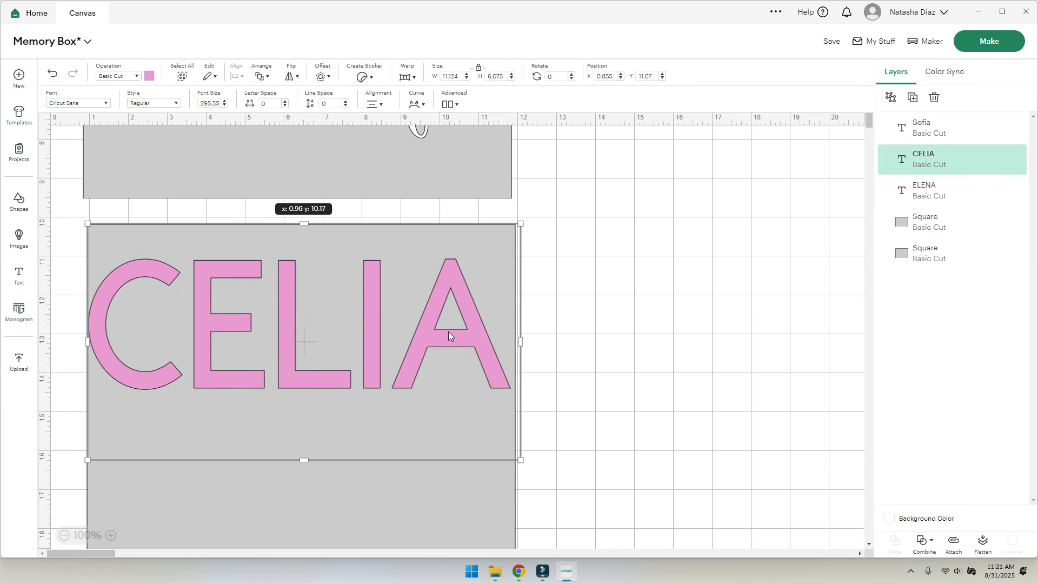
drag(521, 460, 510, 454)
drag(278, 335, 279, 335)
scroll(279, 335, up, 5)
- Duplicate Sofia below CELIA and retype the copy as 'Analiesse'
click(410, 321)
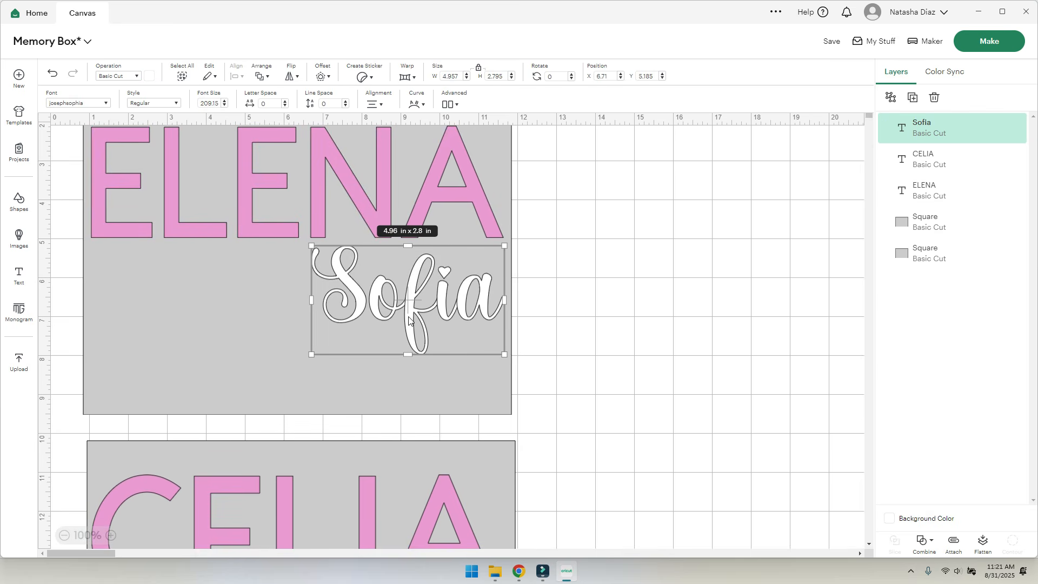
click(915, 101)
drag(413, 317, 540, 424)
scroll(596, 406, down, 5)
drag(552, 197, 449, 459)
double_click(450, 459)
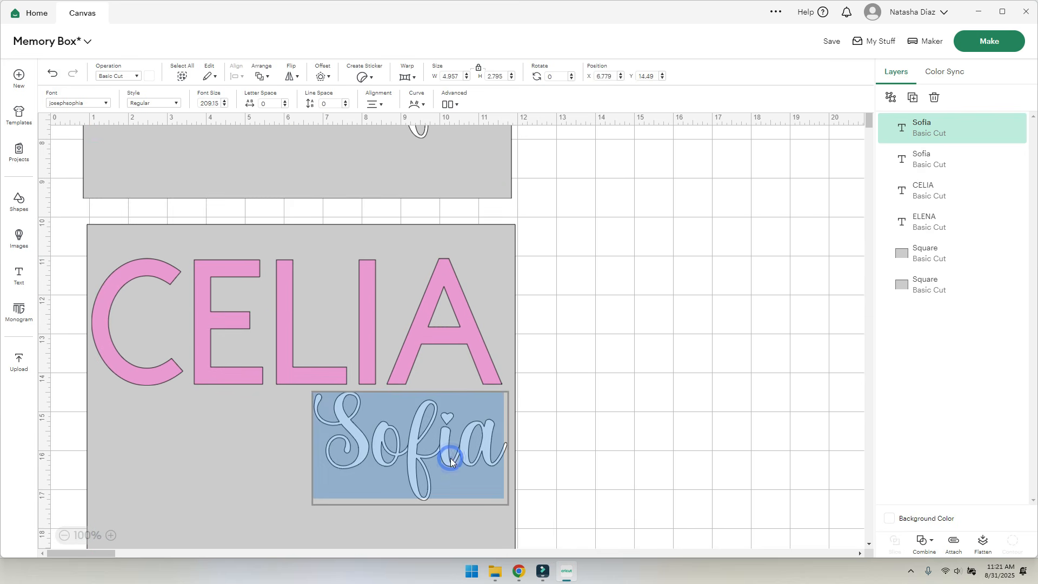
text(a)
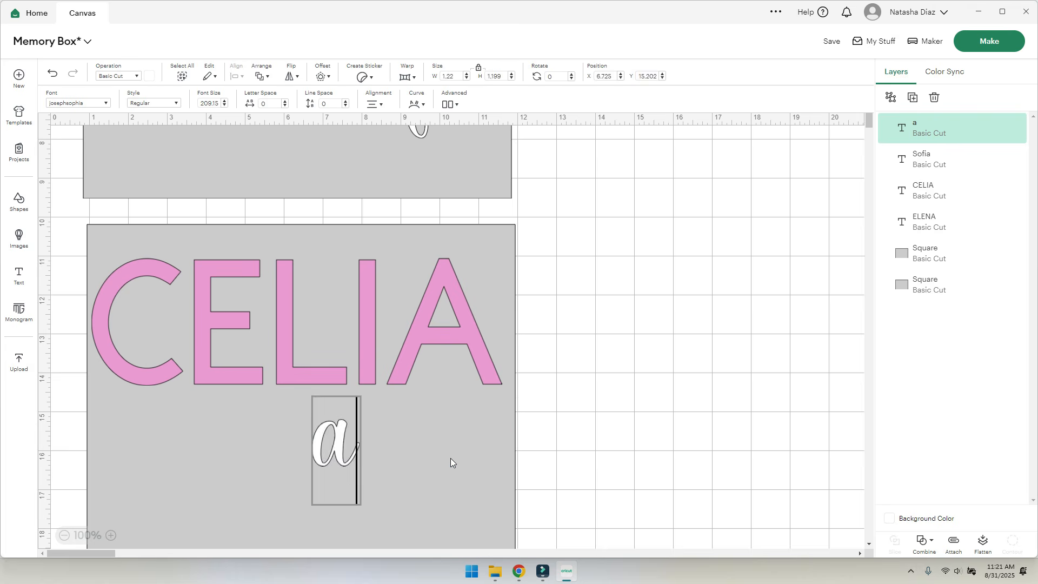
key(BackSpace)
text(Analiese)
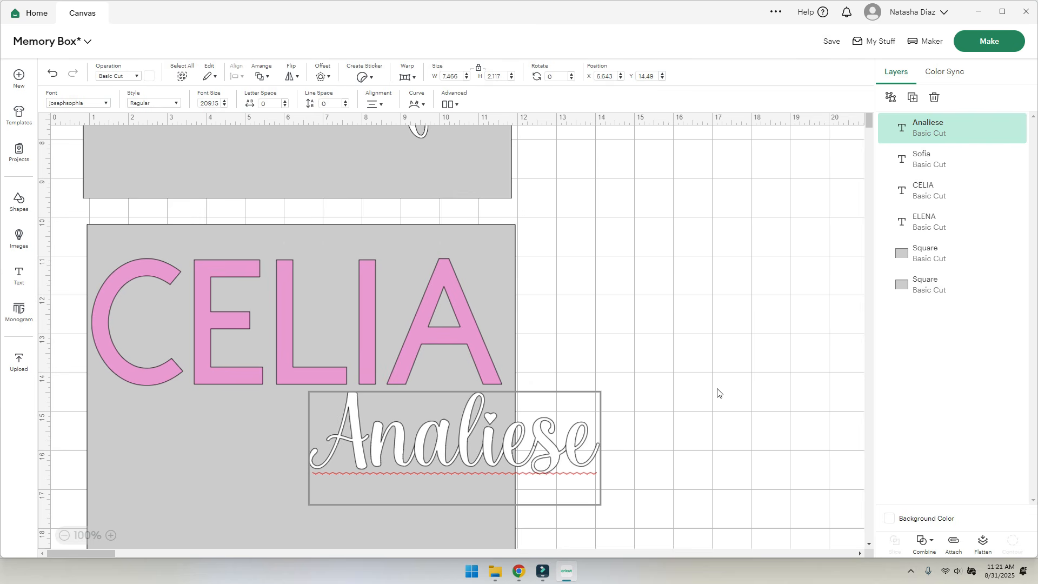
click(542, 439)
text(s)
click(690, 466)
- Move Analiesse under CELIA and shrink it to about 7.3 x 1.9 in
drag(533, 451, 416, 454)
scroll(721, 390, up, 3)
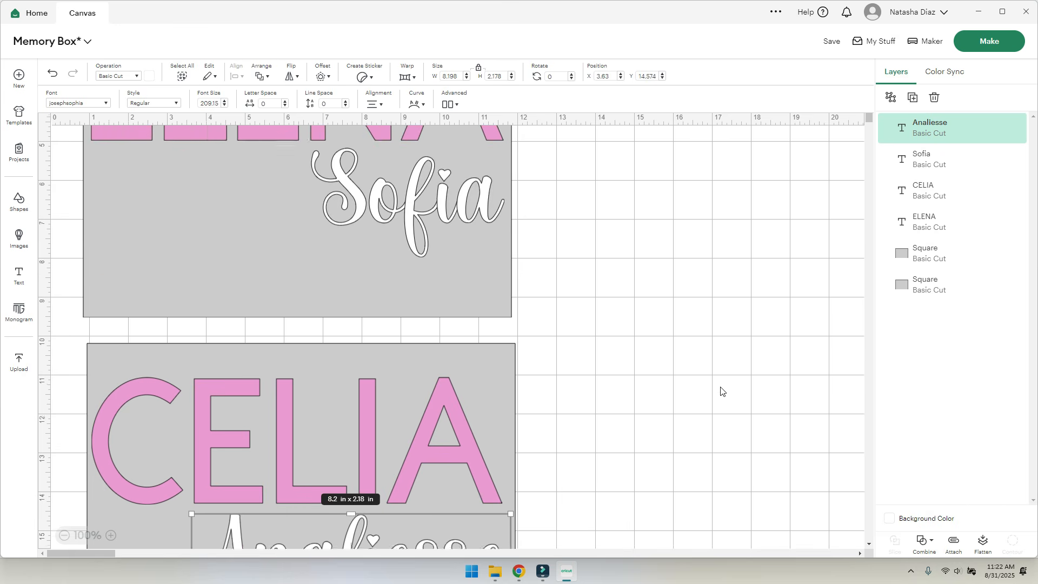
scroll(721, 391, down, 4)
drag(190, 370, 226, 363)
click(659, 352)
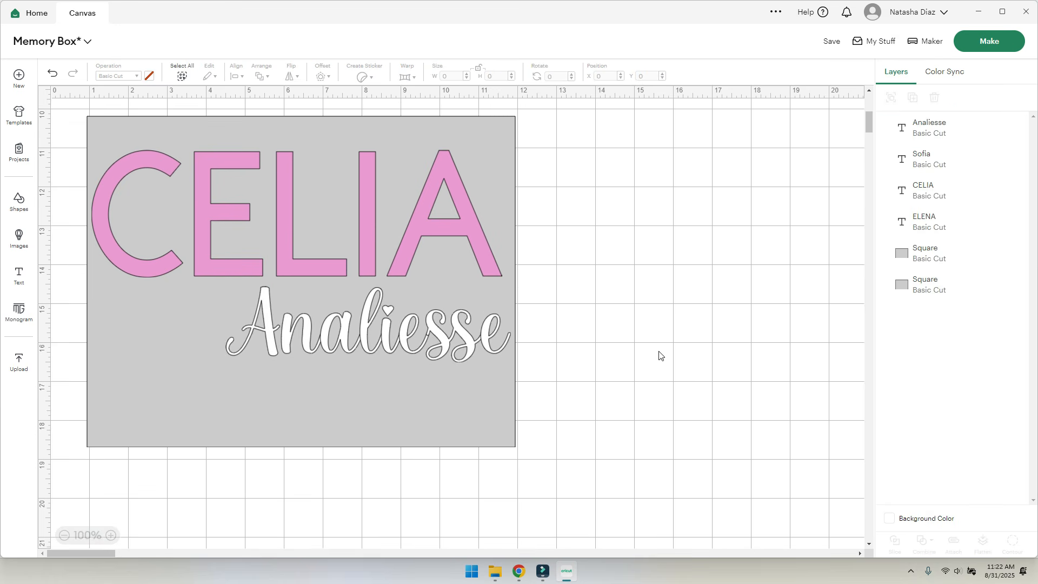
scroll(659, 354, up, 6)
scroll(659, 355, down, 4)
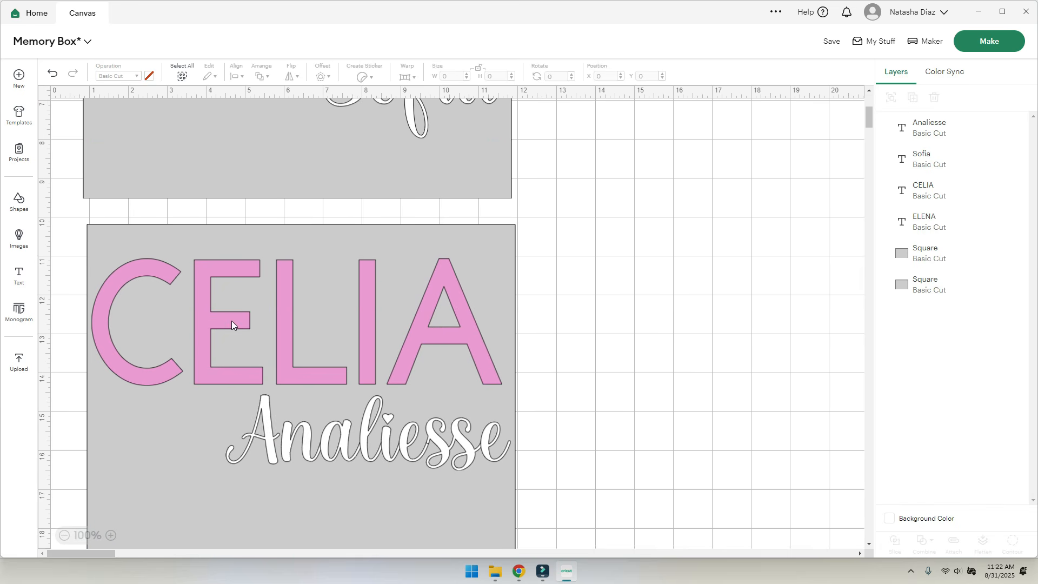
- Change the CELIA text's colour to lilac
click(224, 320)
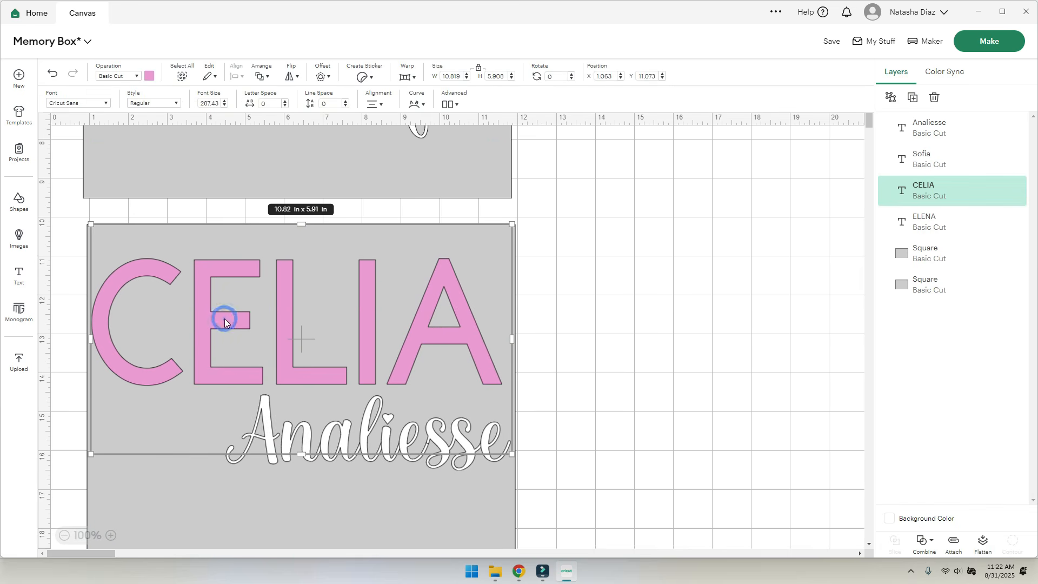
click(150, 76)
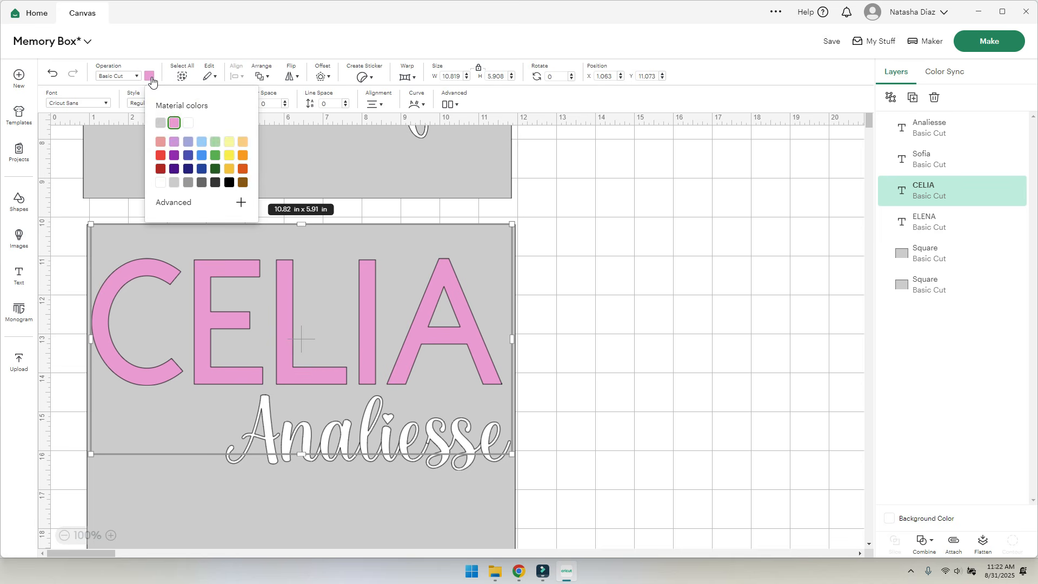
click(179, 142)
click(631, 346)
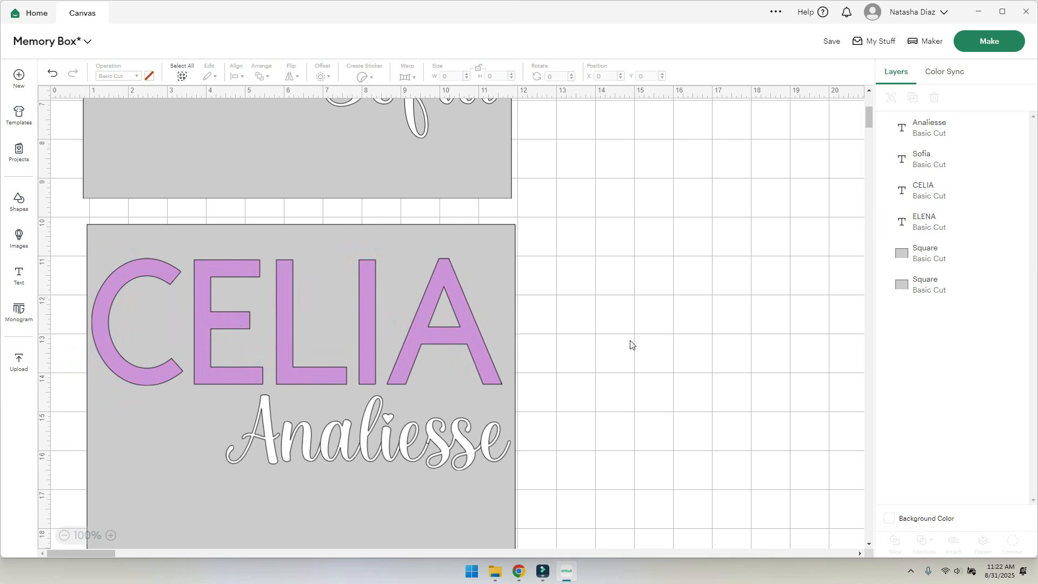
scroll(630, 346, up, 2)
scroll(631, 345, up, 3)
scroll(631, 346, down, 4)
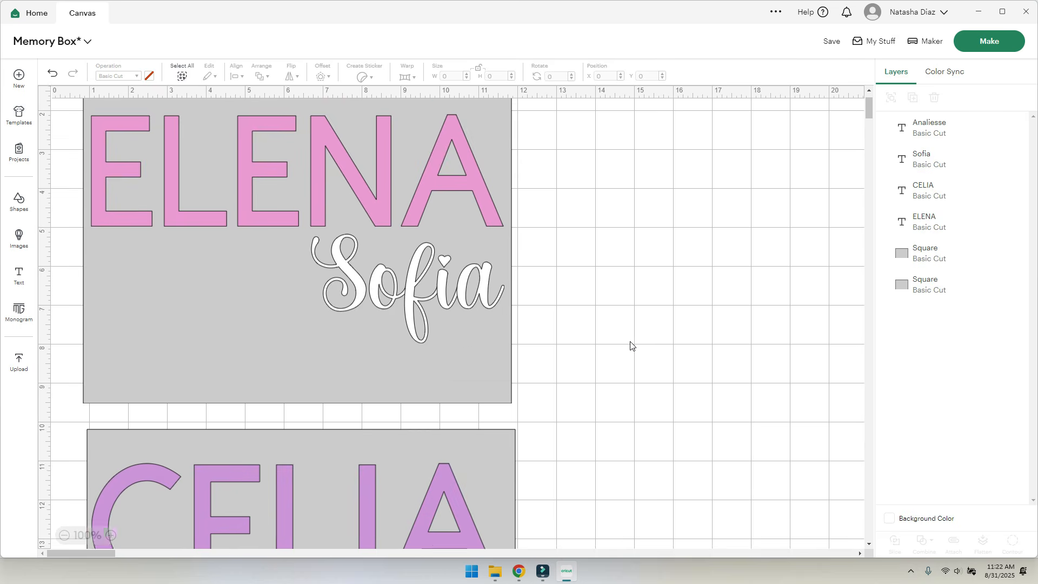
scroll(630, 346, down, 1)
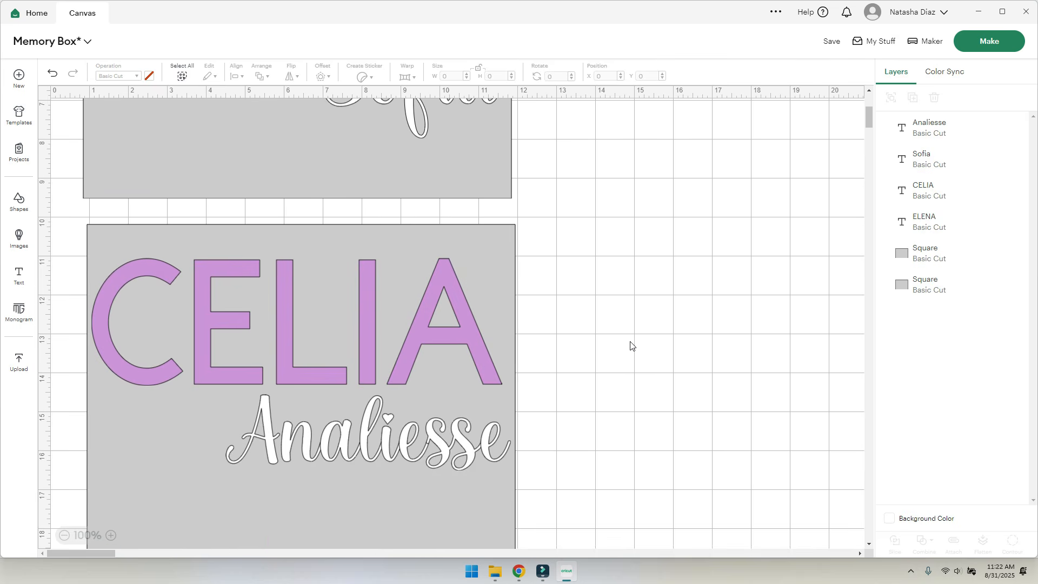
- Hide the grey background squares behind CELIA and ELENA
click(460, 451)
click(724, 373)
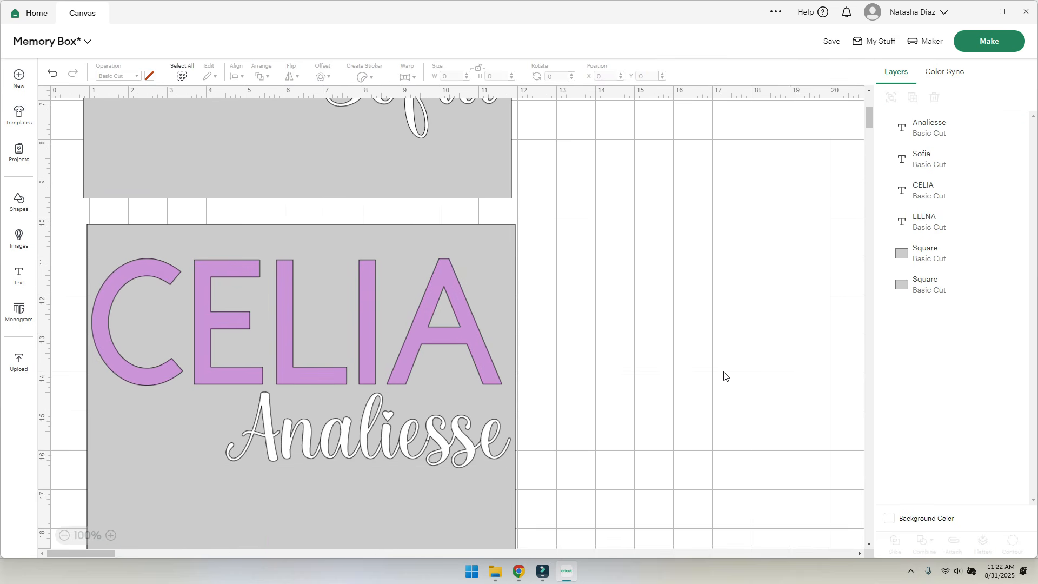
scroll(670, 386, up, 5)
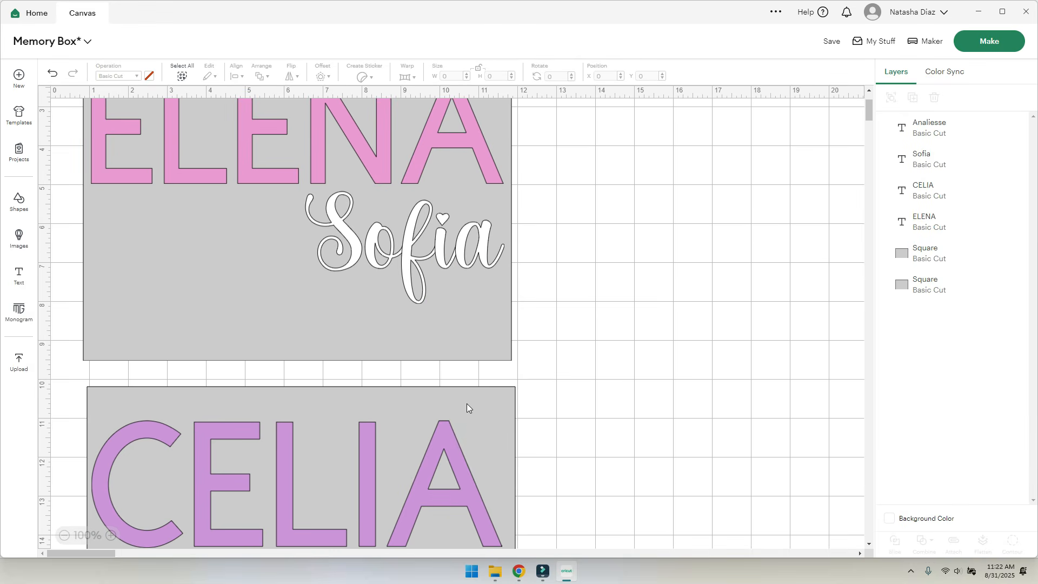
click(928, 254)
click(997, 254)
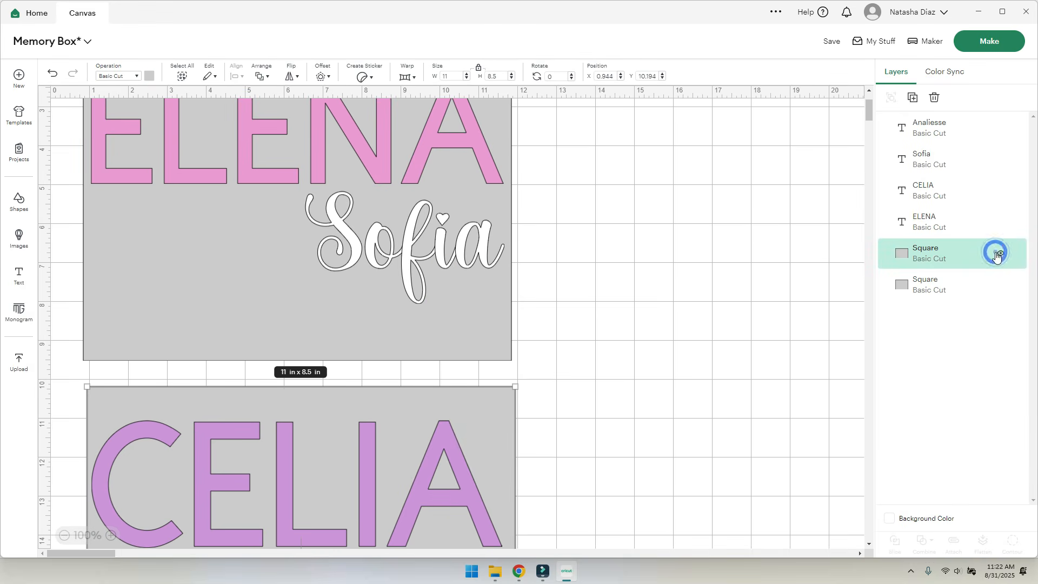
click(997, 254)
click(949, 282)
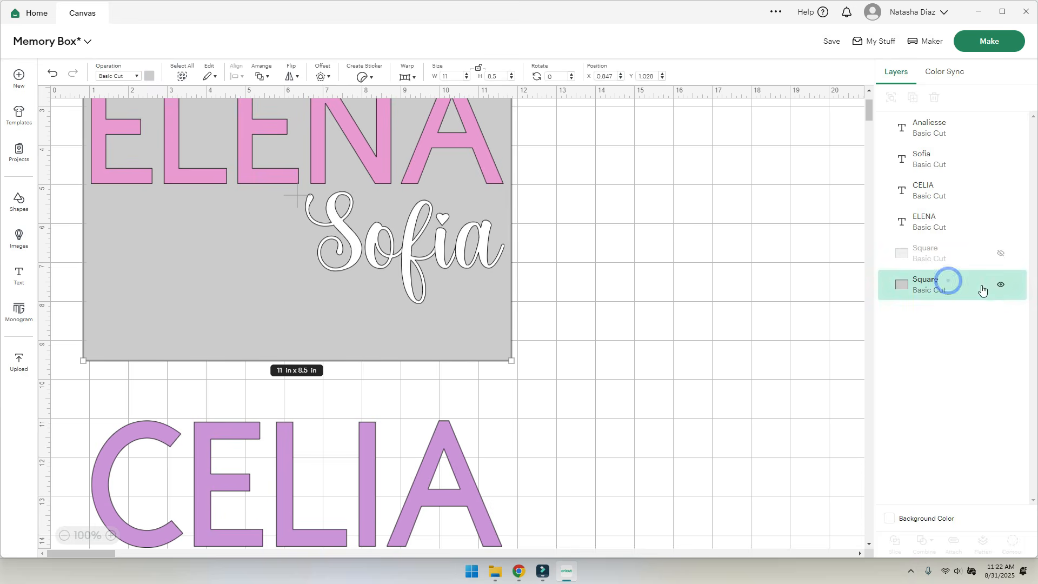
click(1000, 285)
scroll(584, 375, down, 5)
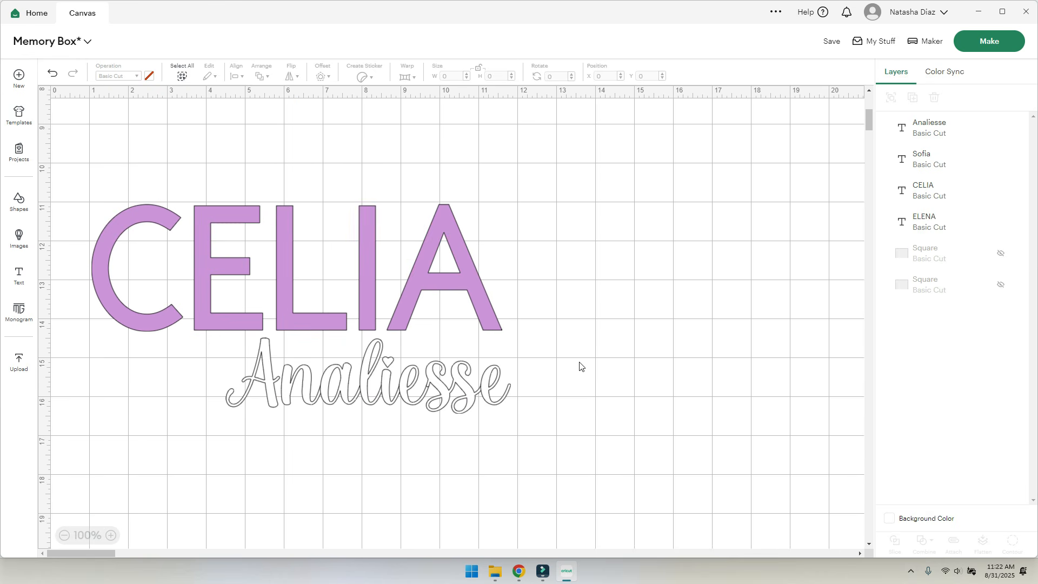
scroll(580, 366, up, 8)
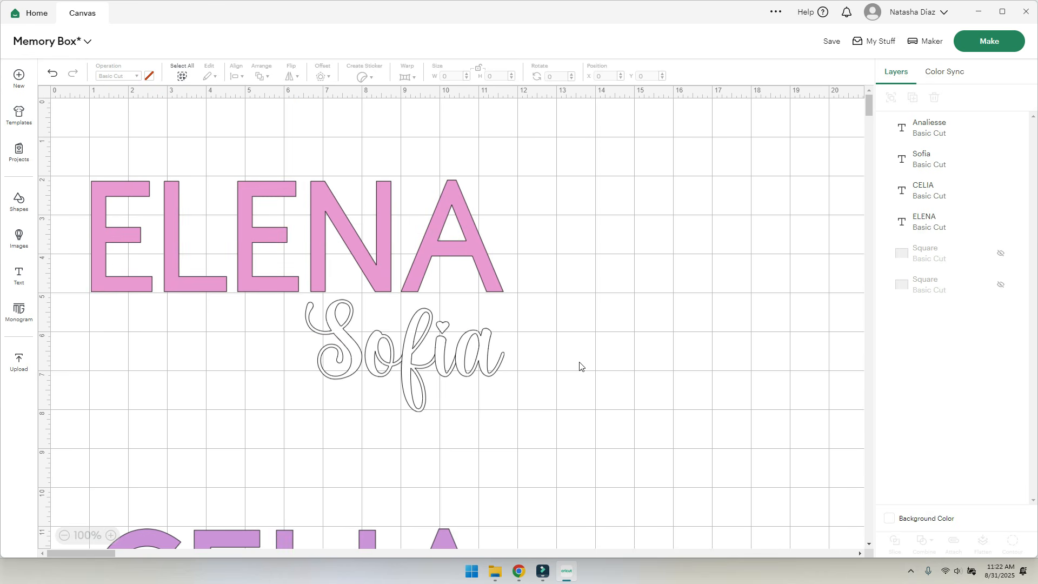
- Save the Memory Box project and send it to cut preparation with Make
click(834, 47)
click(836, 67)
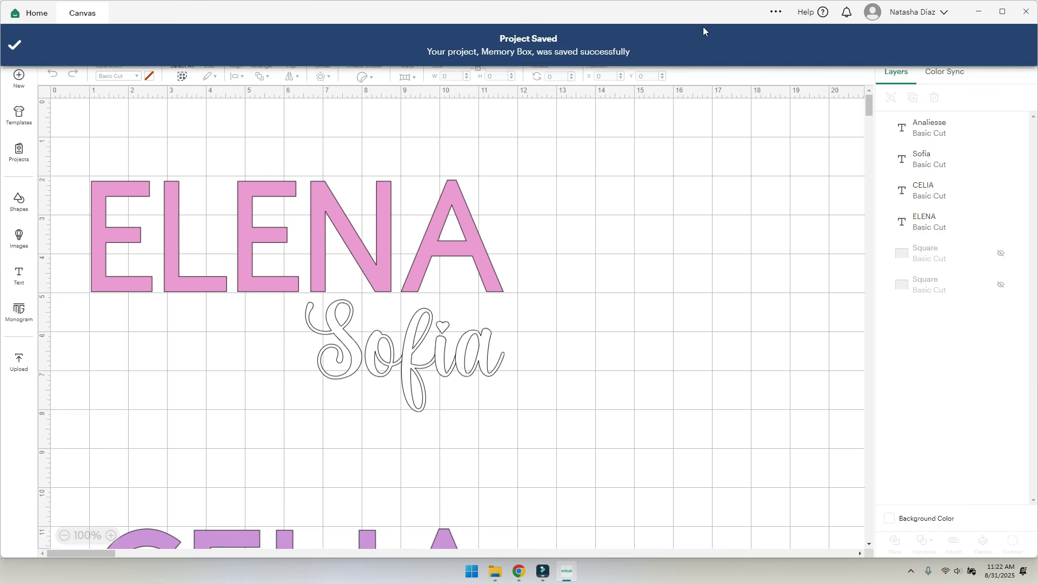
click(994, 42)
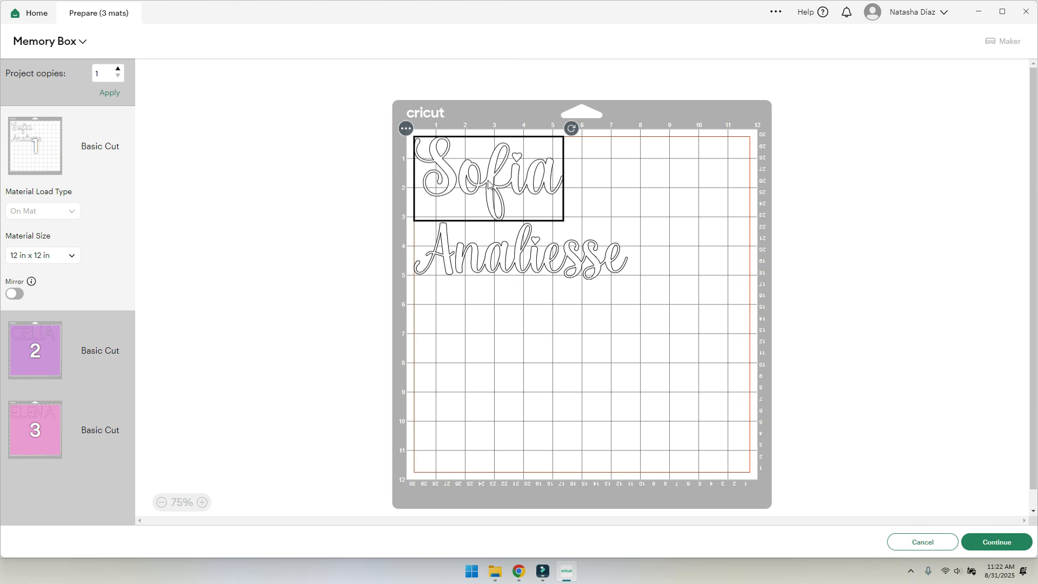
- On the first mat, drag Analiesse up closer under Sofia
click(477, 264)
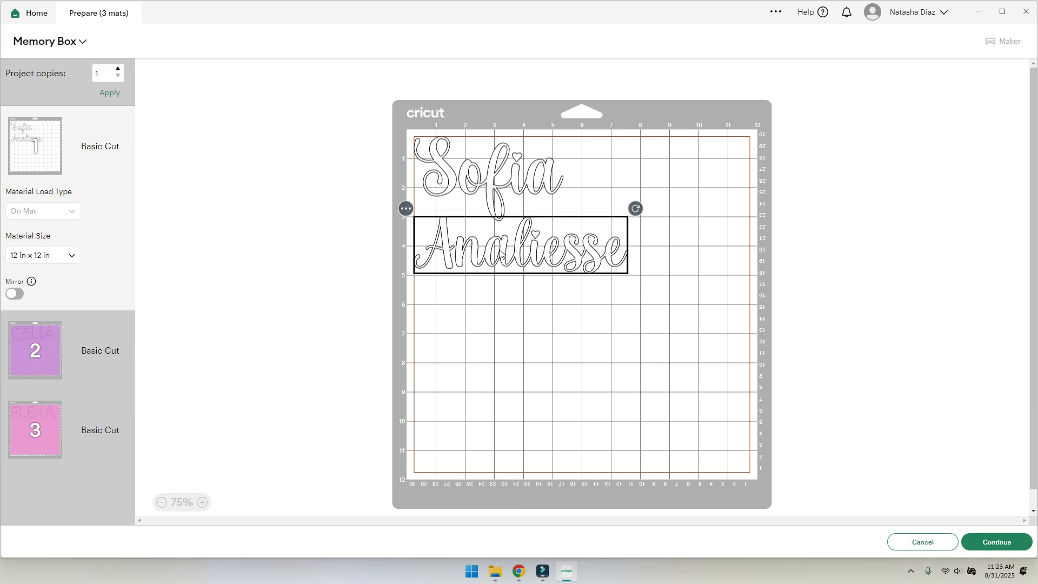
drag(498, 263, 487, 265)
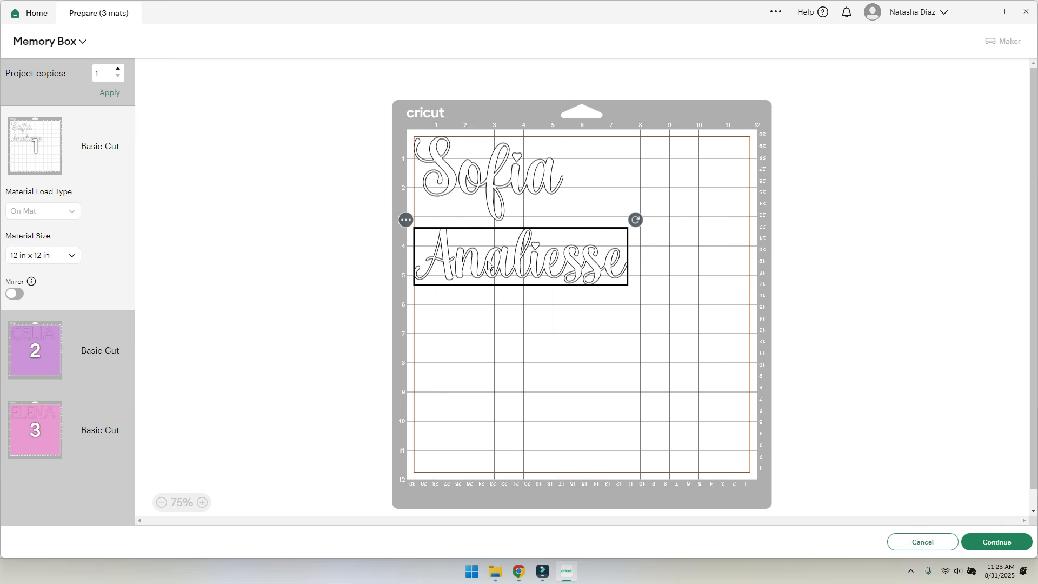
drag(492, 280, 505, 252)
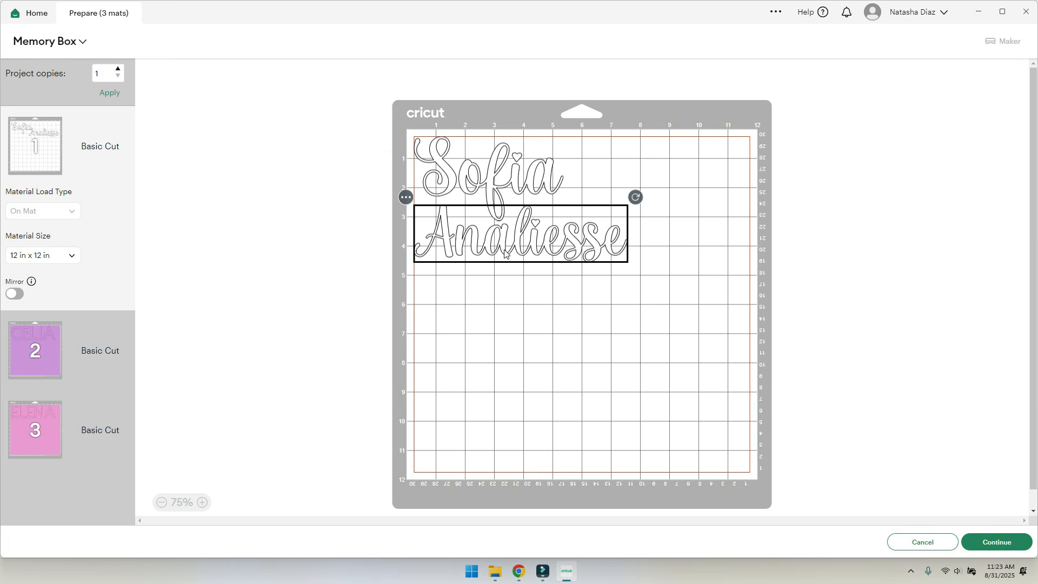
- Review the lilac CELIA and pink ELENA mats, then return to the first mat
click(33, 346)
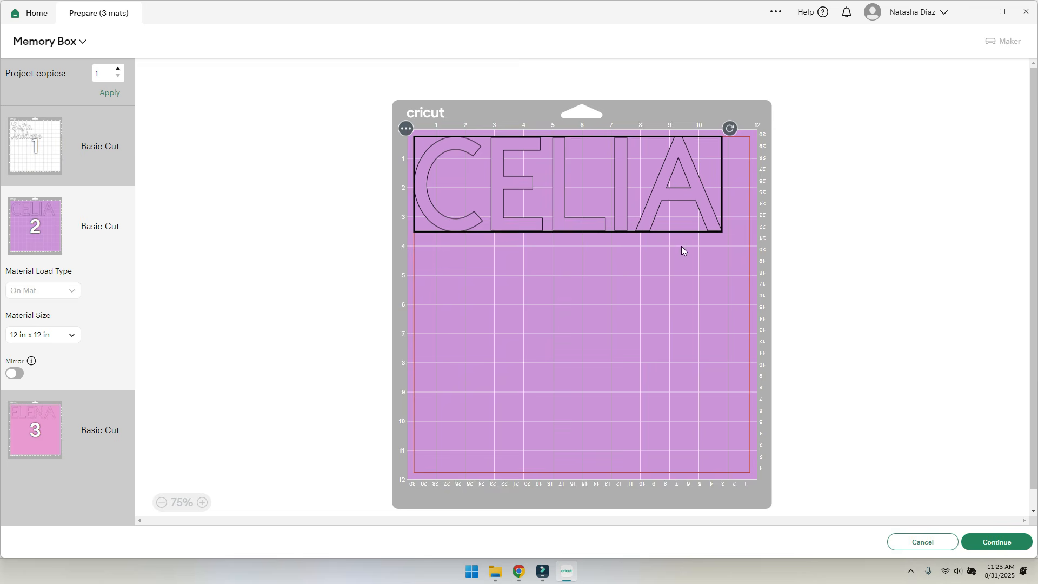
click(698, 201)
click(26, 440)
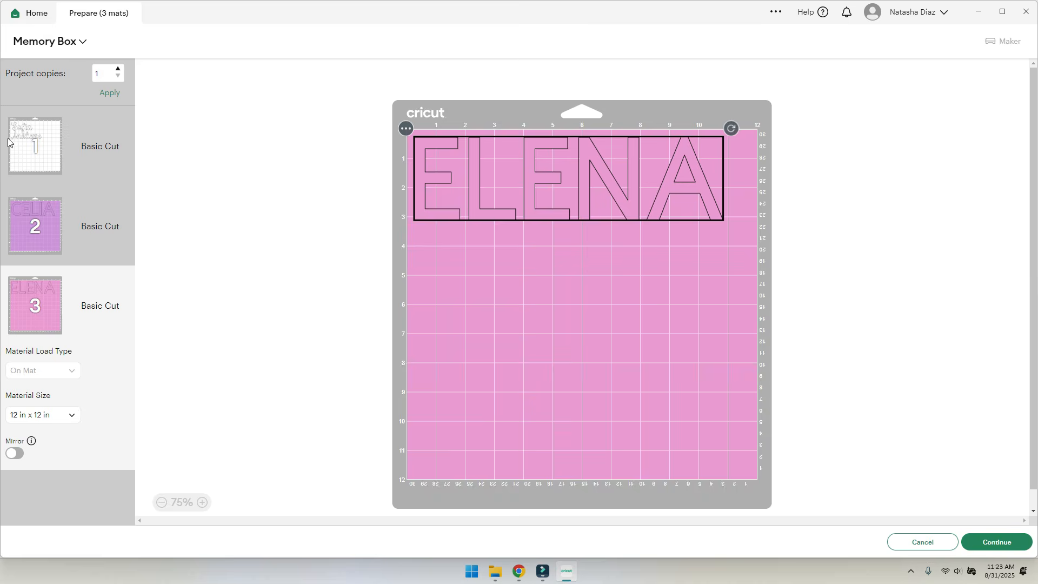
click(33, 147)
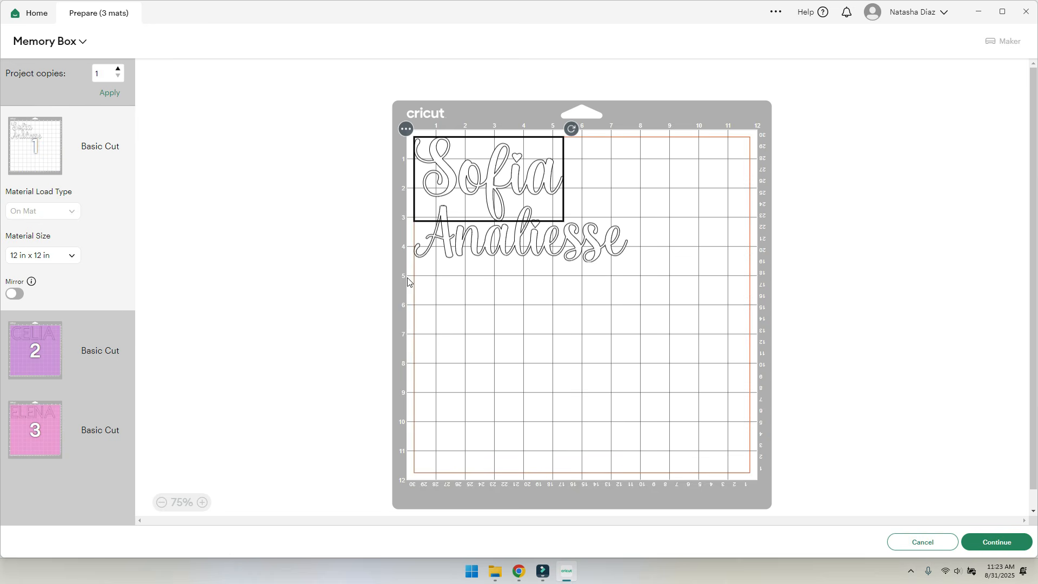